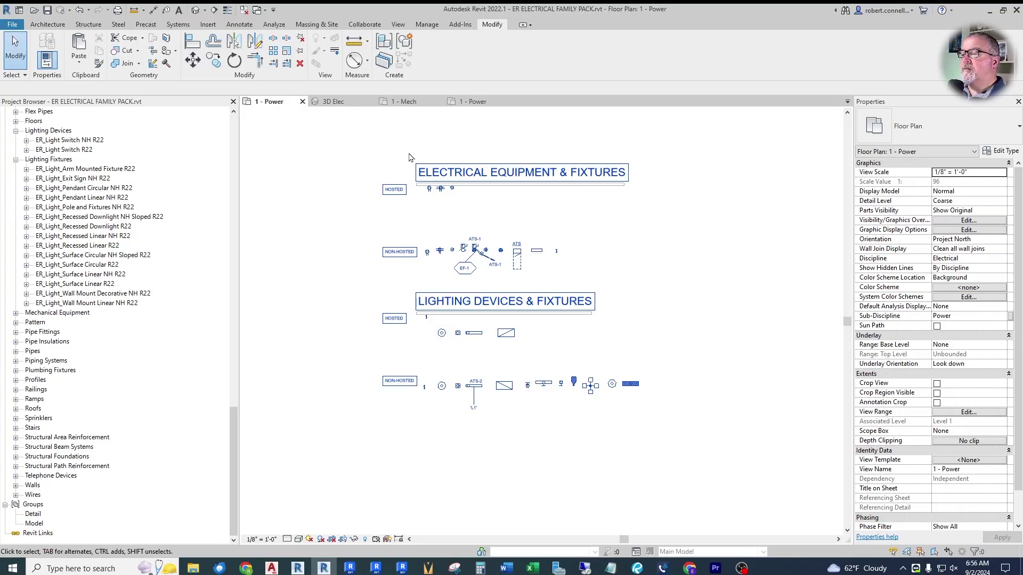
# Step: Window-select all 43 elements of the electrical and lighting legend on the 1 - Power plan
pyautogui.scroll(2, 524, 231)
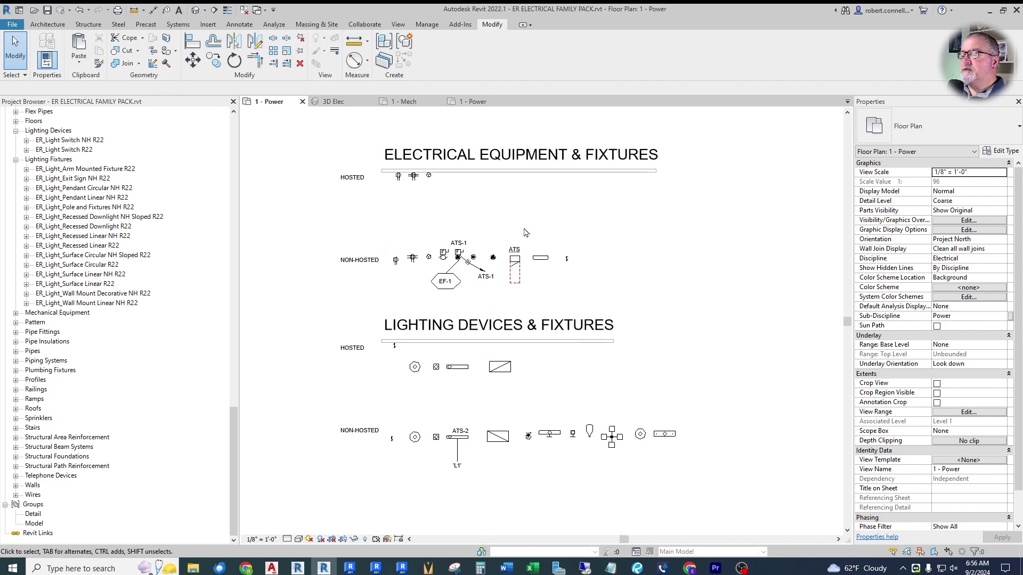
pyautogui.moveTo(485, 231); pyautogui.dragTo(478, 233, button='middle')
pyautogui.scroll(-2, 495, 236)
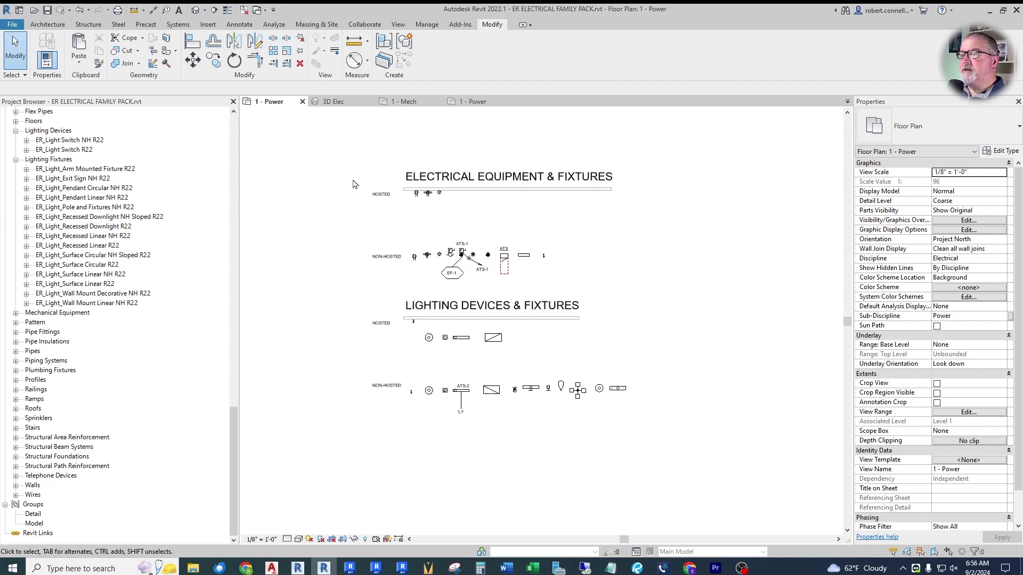
pyautogui.moveTo(324, 145)
pyautogui.mouseDown()
pyautogui.moveTo(455, 234)
pyautogui.moveTo(698, 448)
pyautogui.mouseUp()
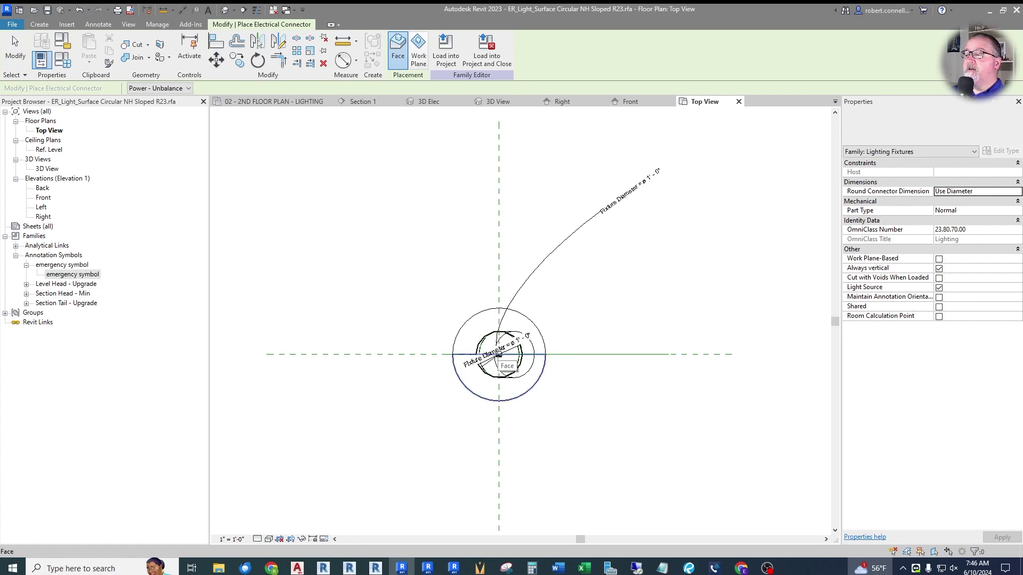
# Step: Mirror the exit sign's angled arrowhead line across the horizontal line to form a two-line arrowhead
pyautogui.click(498, 102)
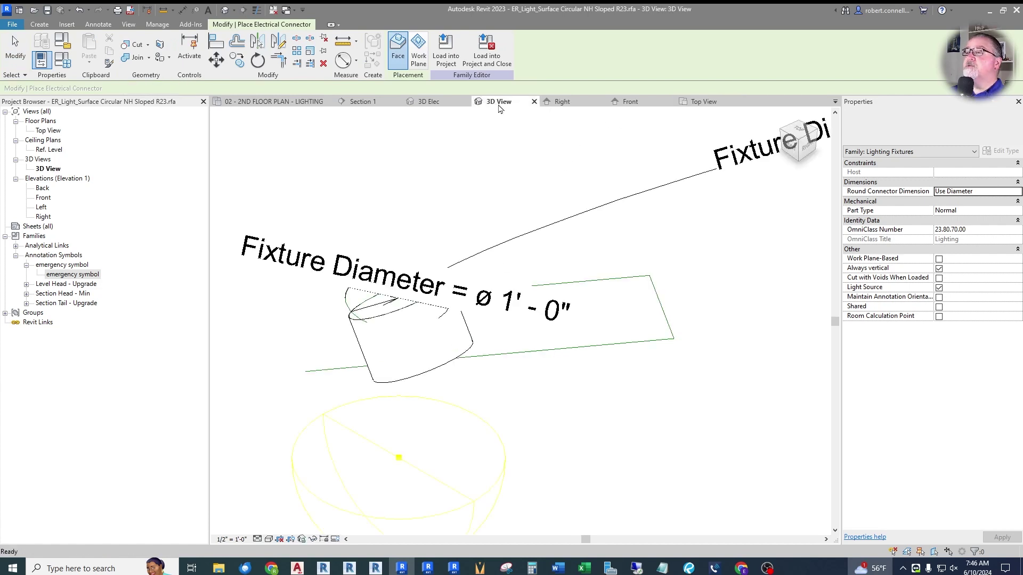
pyautogui.keyDown('shift'); pyautogui.moveTo(483, 393); pyautogui.dragTo(545, 294, button='middle'); pyautogui.keyUp('shift')
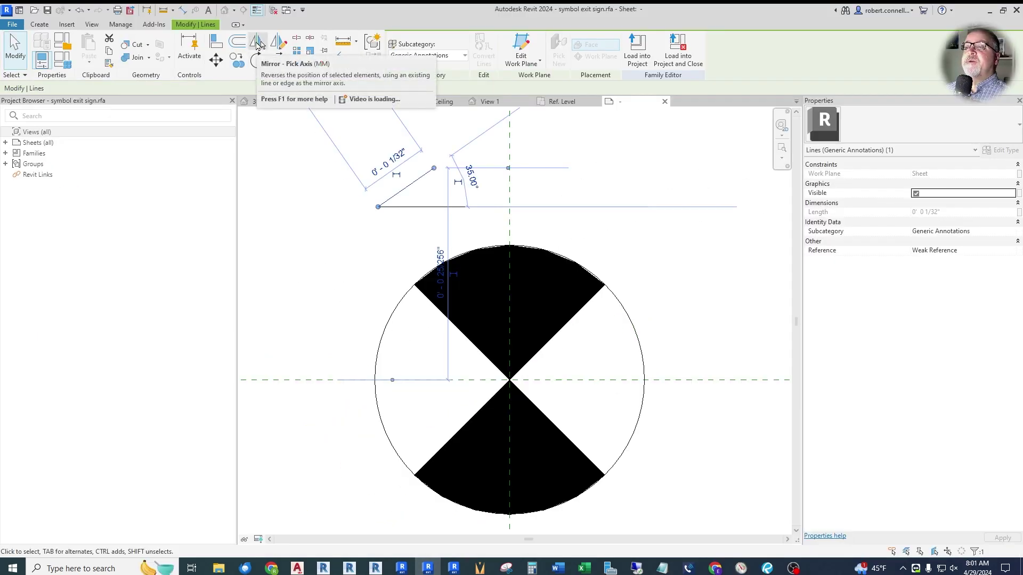
pyautogui.click(259, 45)
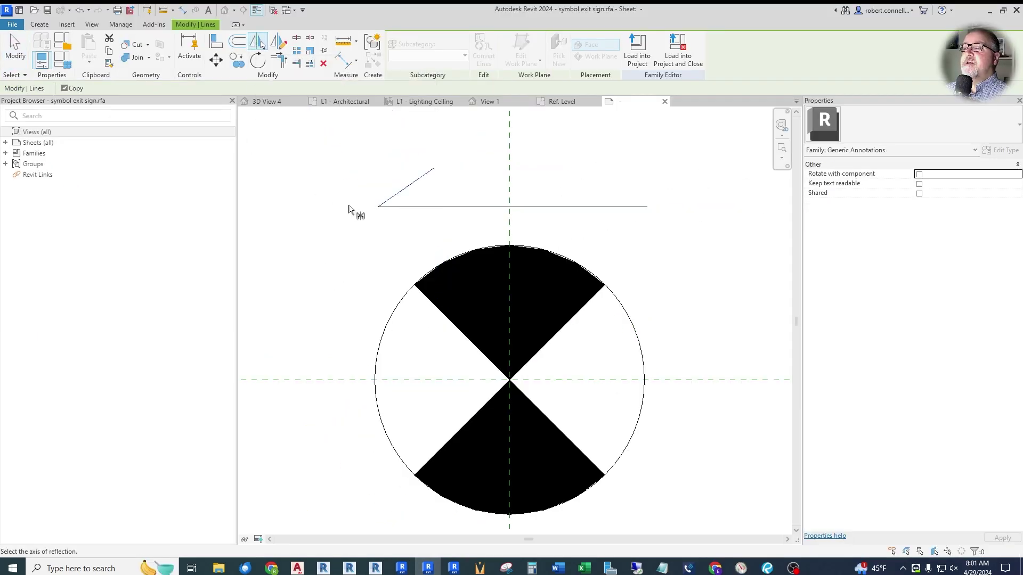
pyautogui.click(407, 211)
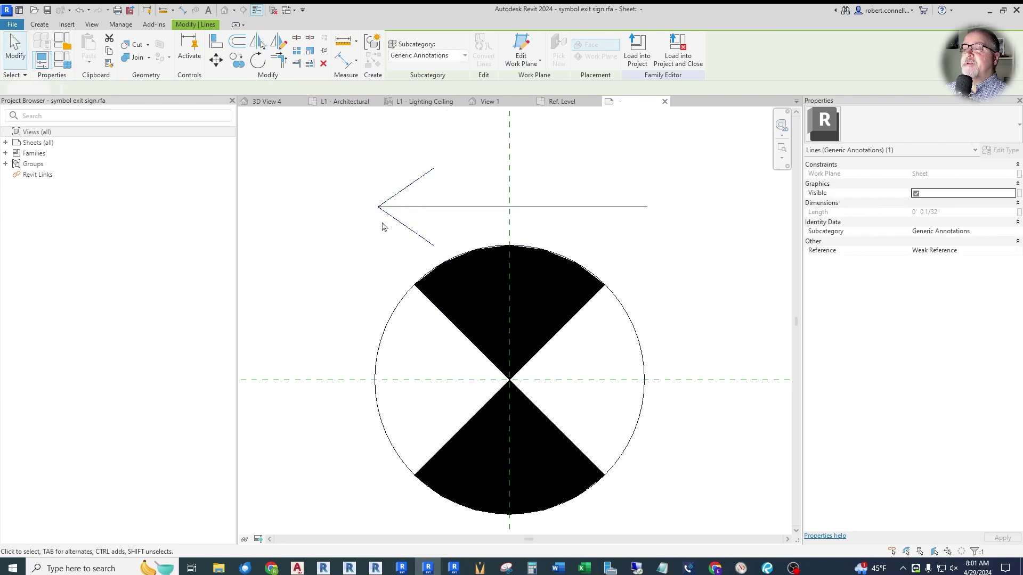
pyautogui.click(307, 232)
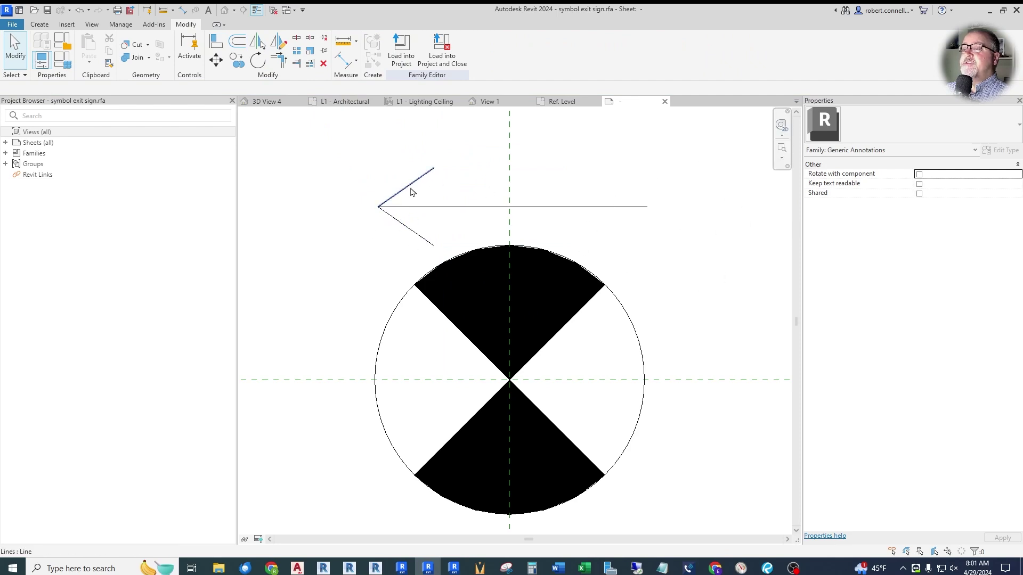
pyautogui.click(413, 188)
pyautogui.keyDown('ctrl'); pyautogui.click(404, 228); pyautogui.keyUp('ctrl')
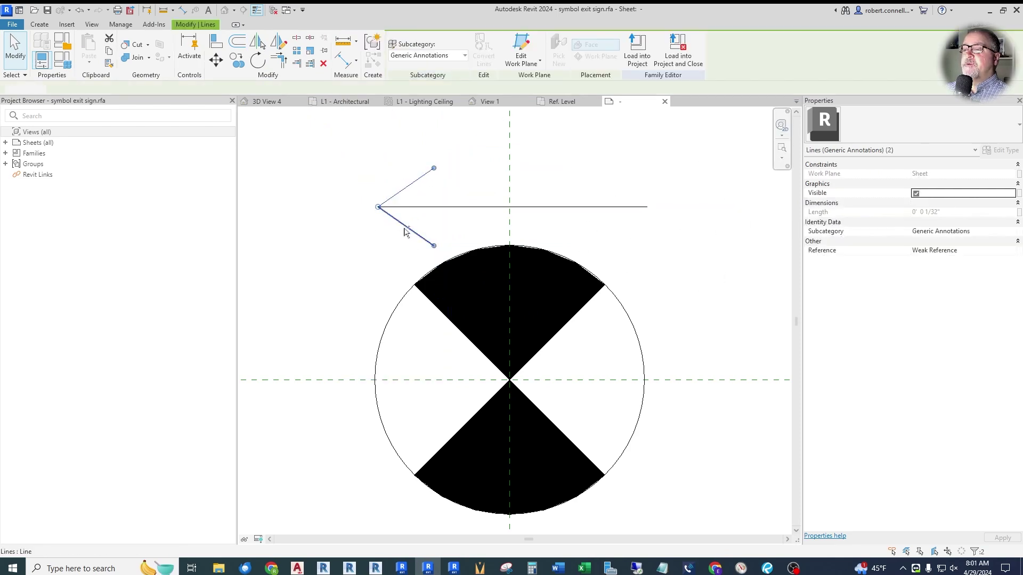
pyautogui.press('Escape')
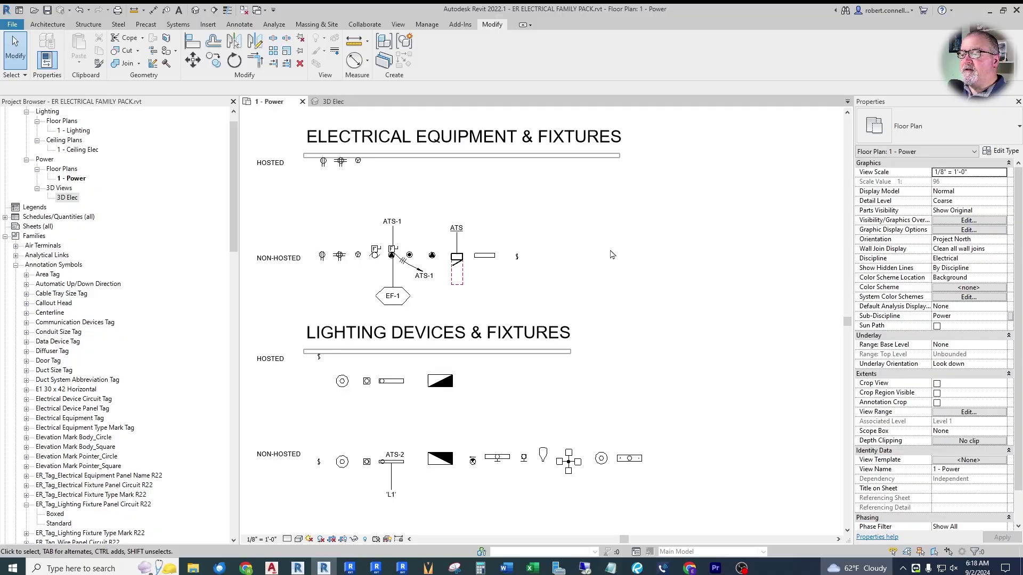
pyautogui.scroll(3, 578, 191)
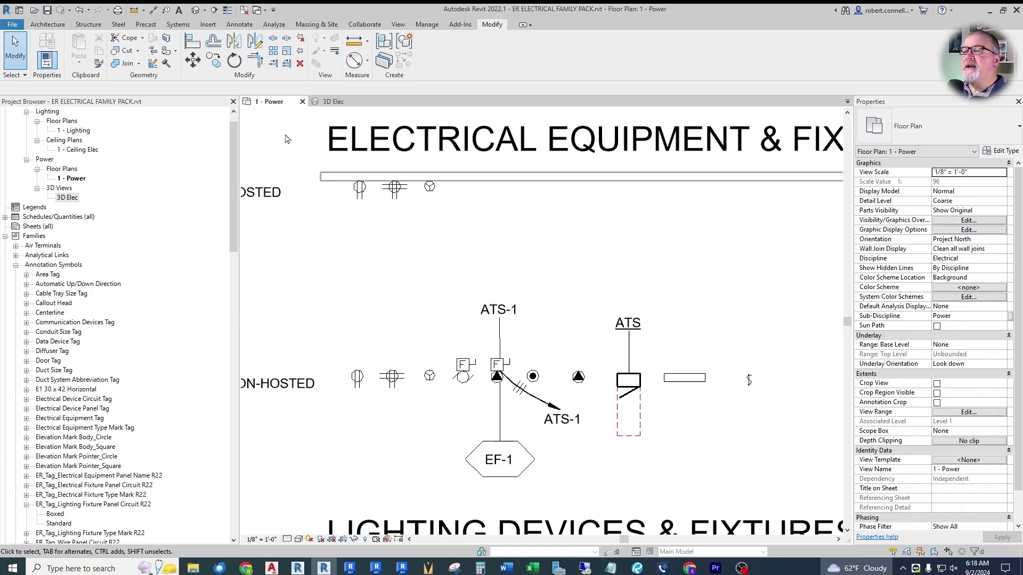
pyautogui.scroll(-1, 578, 190)
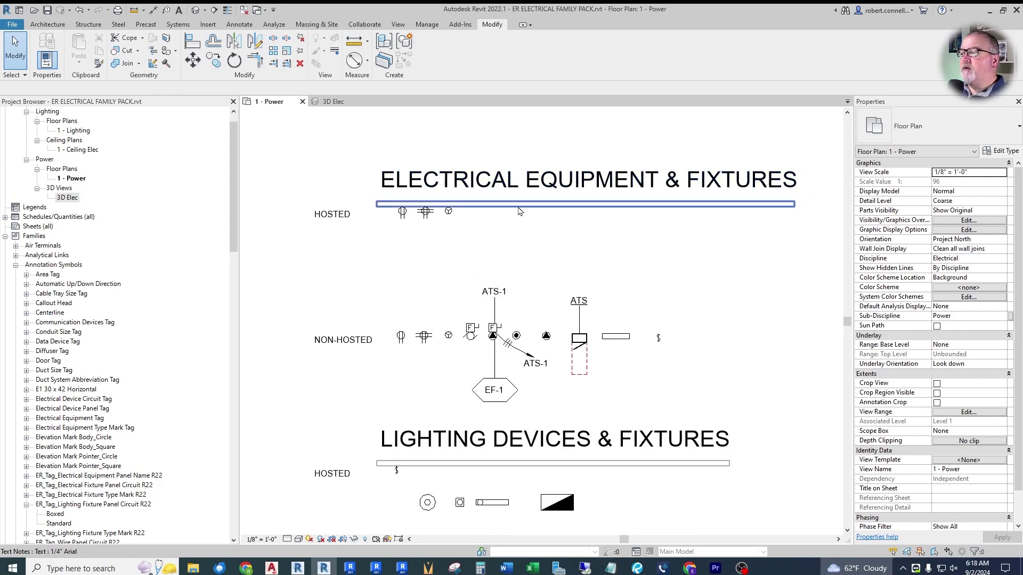
pyautogui.scroll(5, 388, 199)
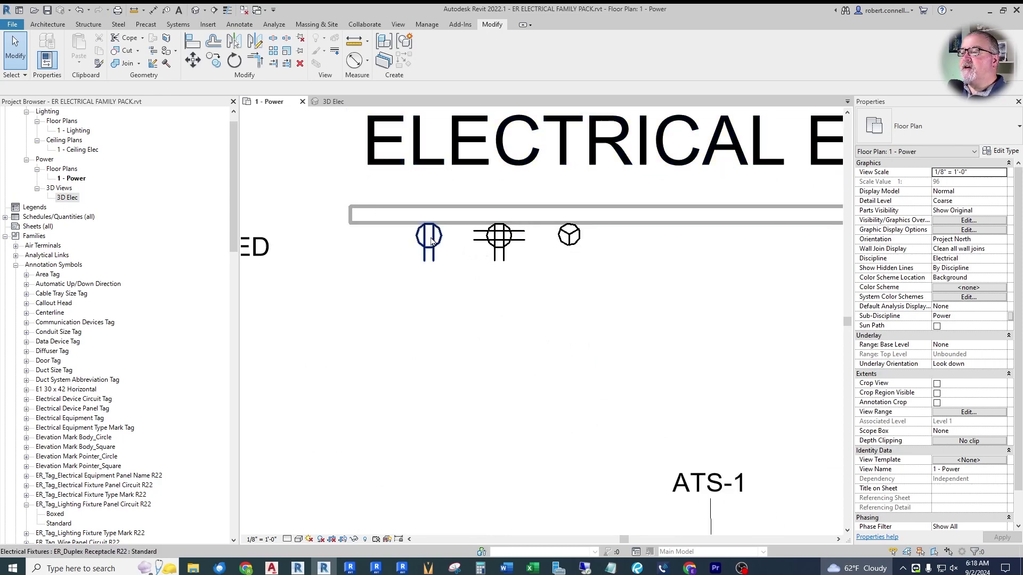
pyautogui.scroll(-1, 408, 256)
pyautogui.scroll(1, 423, 255)
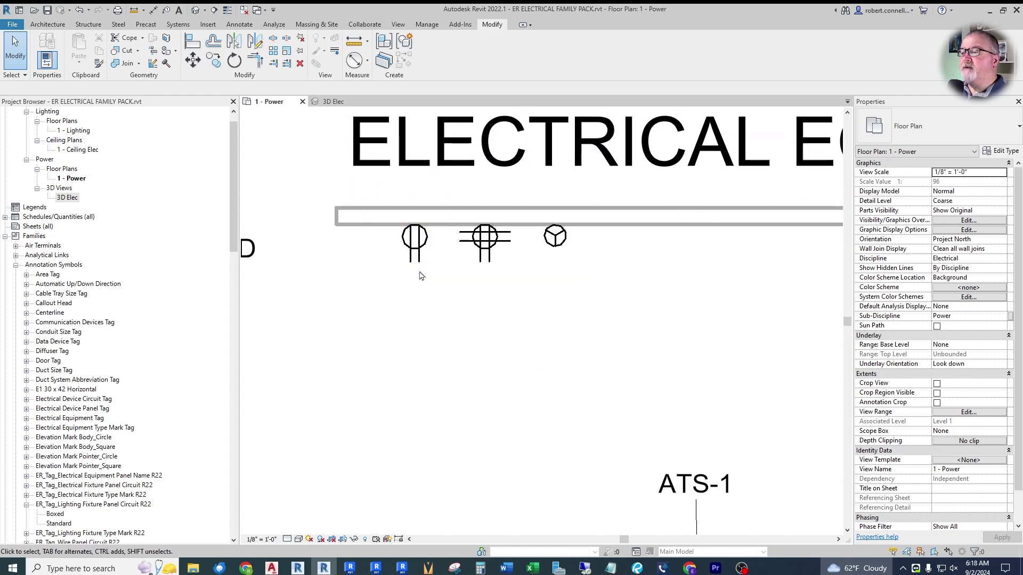
pyautogui.click(415, 248)
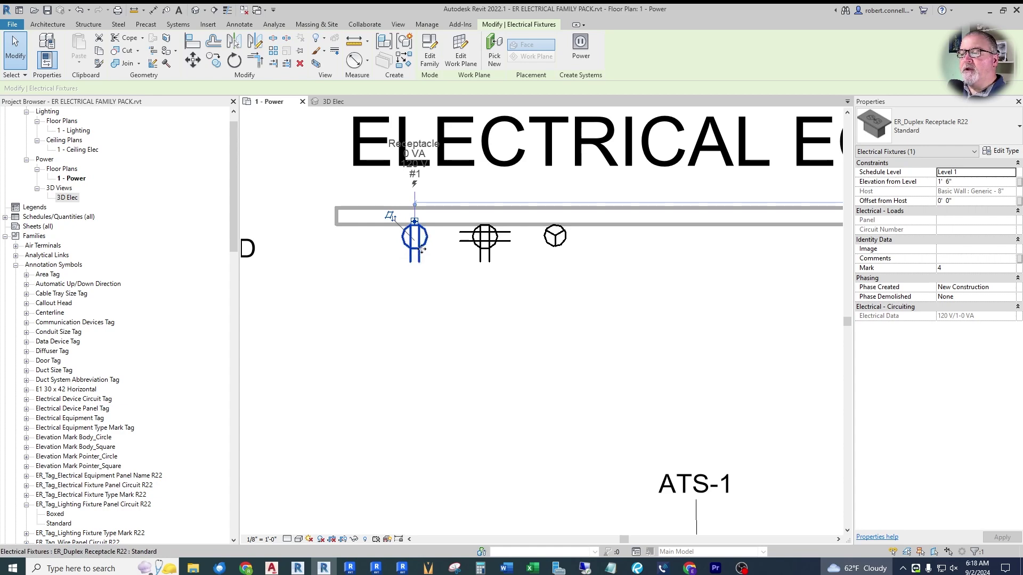
pyautogui.click(998, 152)
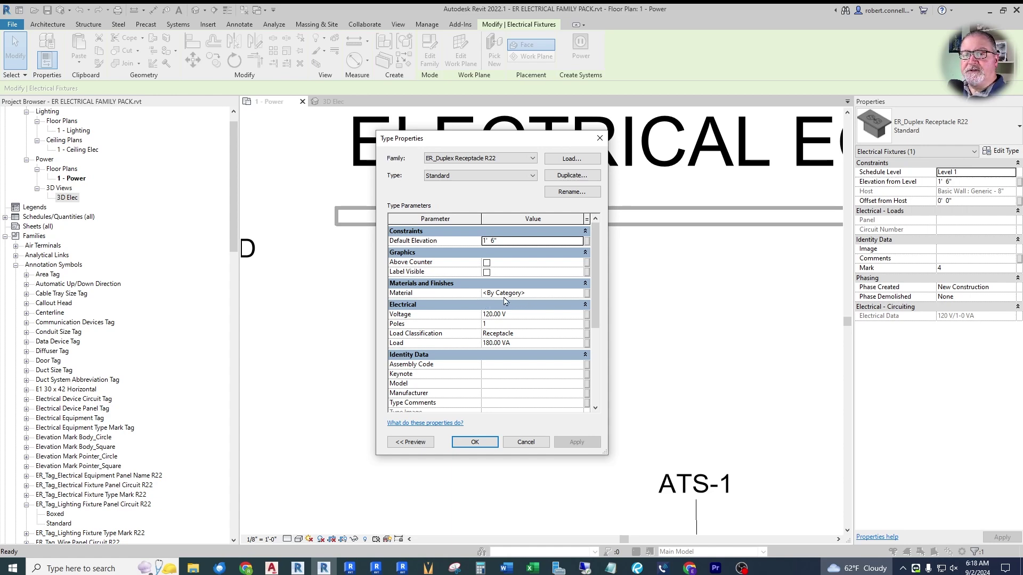
pyautogui.click(539, 448)
pyautogui.click(482, 251)
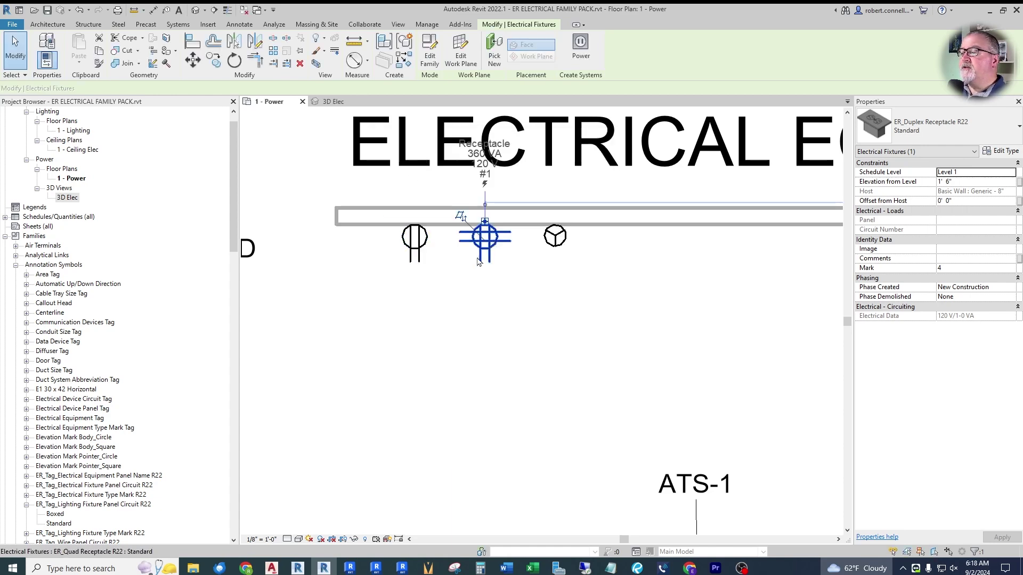
pyautogui.click(555, 237)
pyautogui.press('Escape')
pyautogui.scroll(-5, 407, 250)
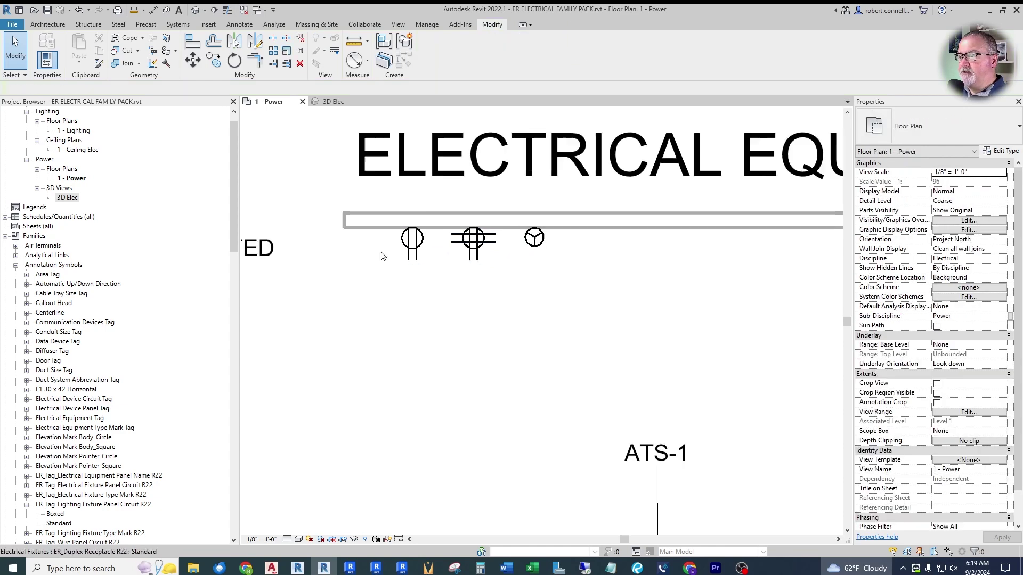
pyautogui.click(333, 102)
pyautogui.scroll(5, 607, 148)
pyautogui.scroll(8, 541, 198)
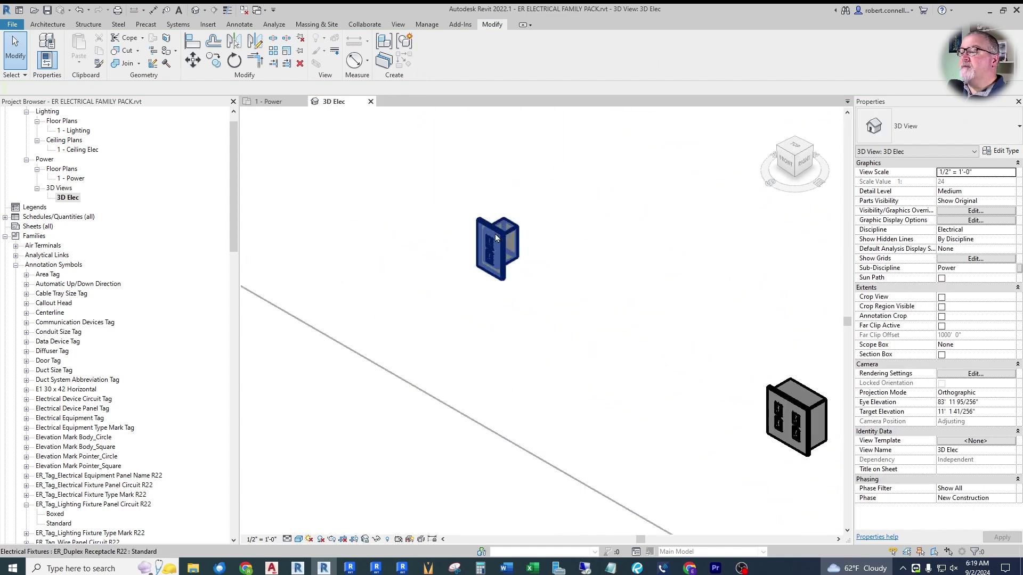
pyautogui.click(227, 10)
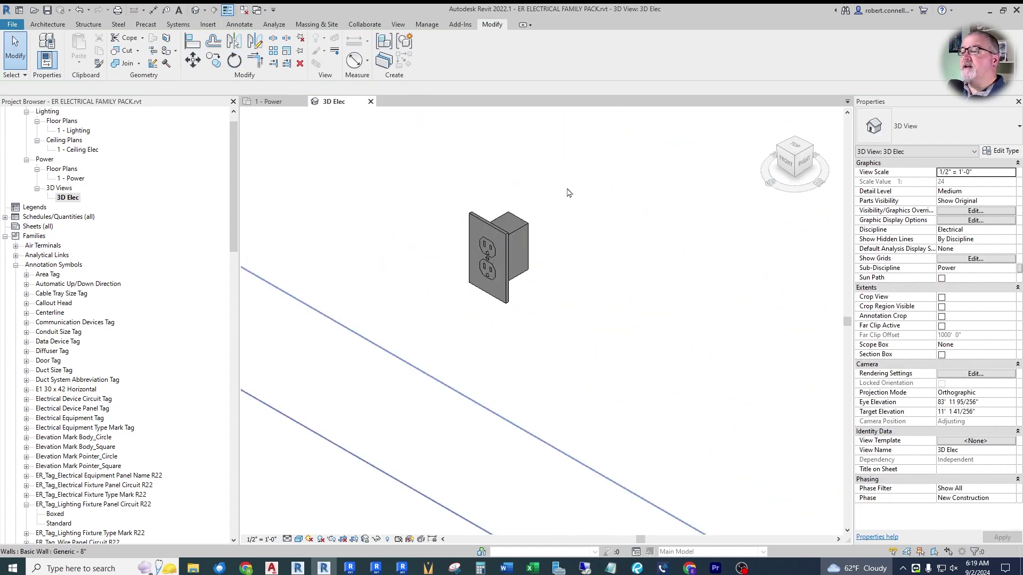
pyautogui.scroll(2, 532, 251)
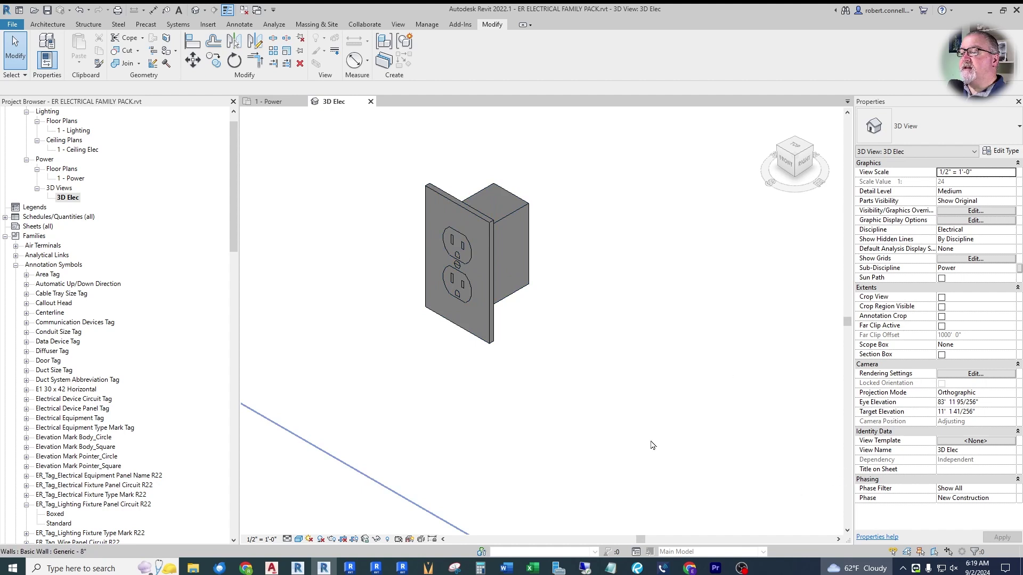
pyautogui.scroll(-4, 358, 238)
pyautogui.scroll(4, 804, 504)
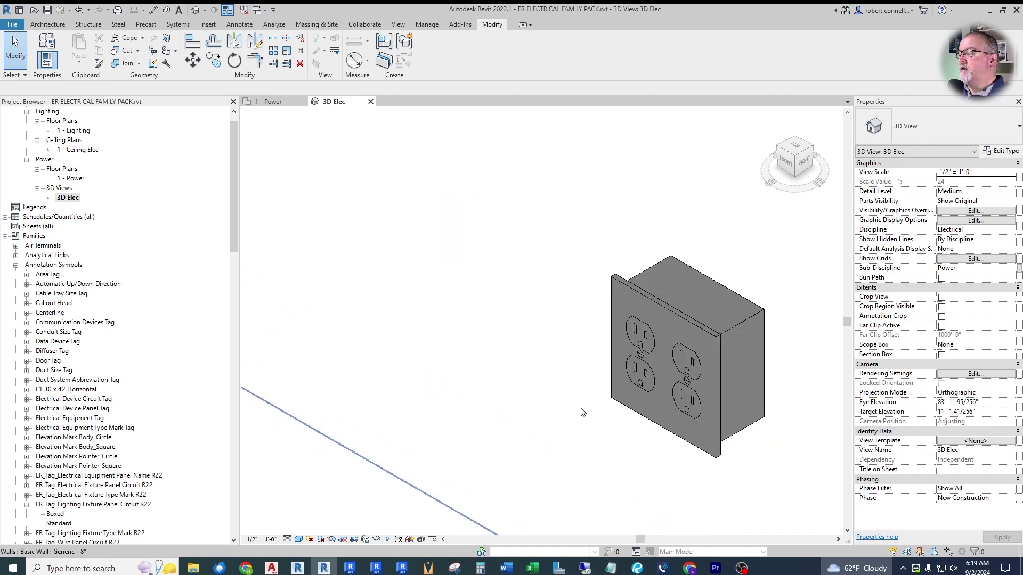
pyautogui.scroll(-4, 490, 267)
pyautogui.scroll(4, 581, 285)
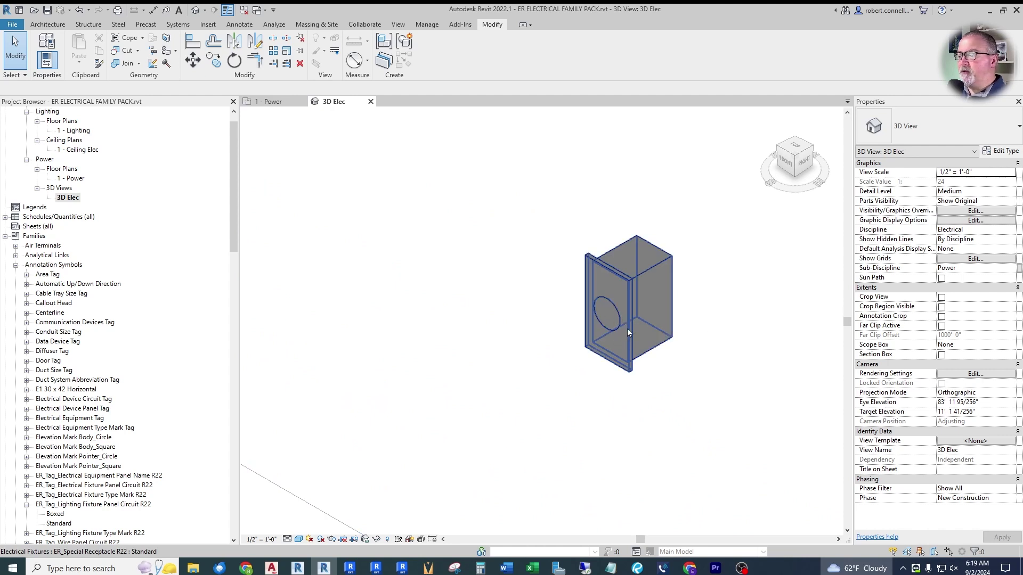
pyautogui.scroll(-4, 613, 331)
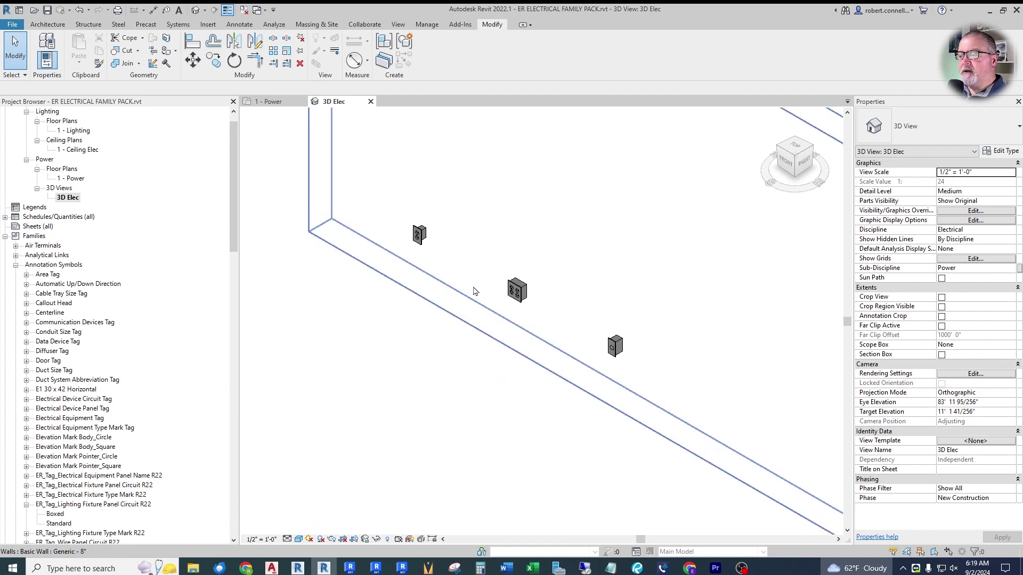
pyautogui.scroll(3, 473, 291)
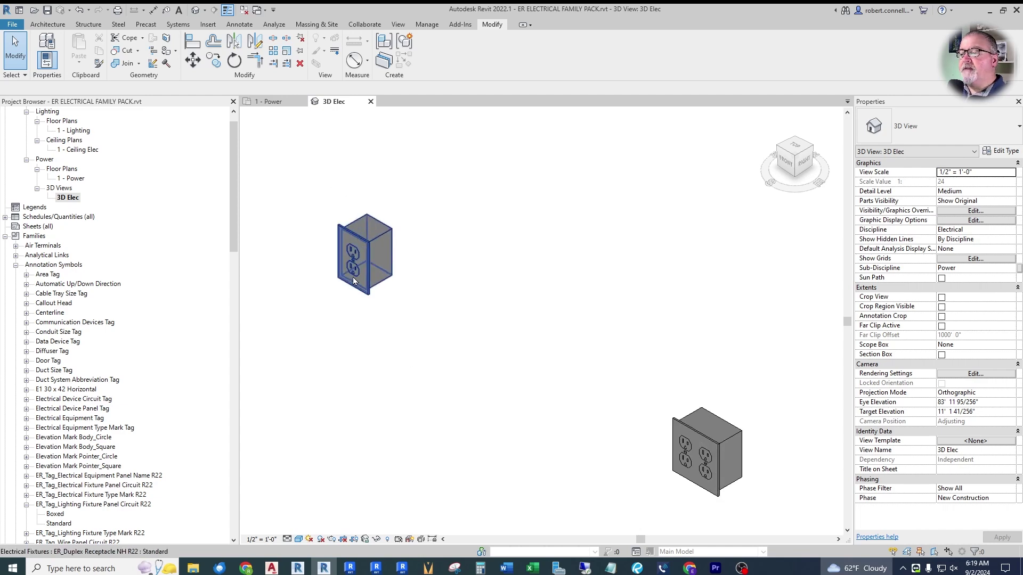
pyautogui.scroll(-2, 320, 229)
pyautogui.click(271, 101)
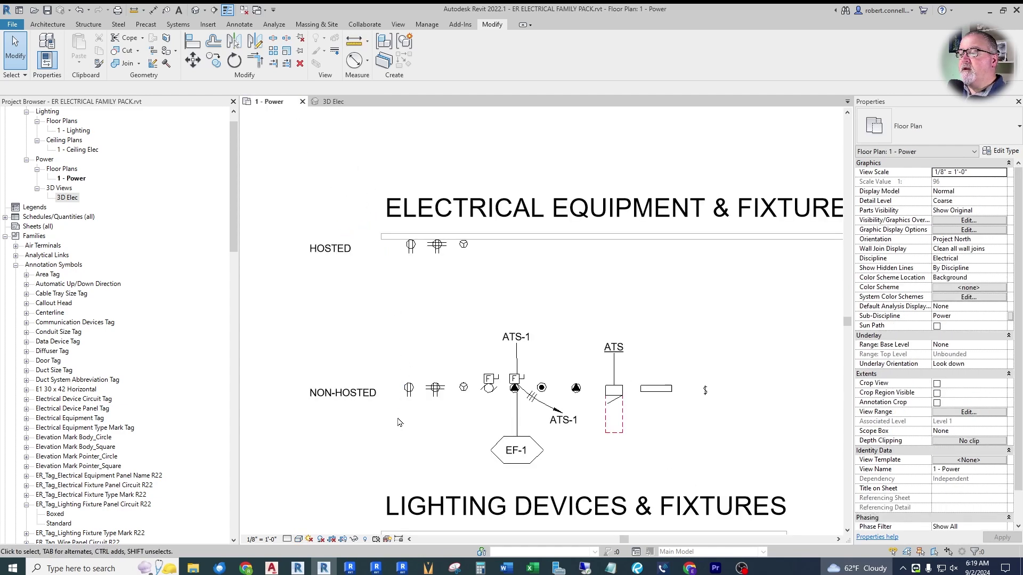
# Step: Drag the duplex receptacle symbol below the NON-HOSTED row
pyautogui.scroll(4, 399, 422)
pyautogui.scroll(-2, 422, 341)
pyautogui.click(426, 342)
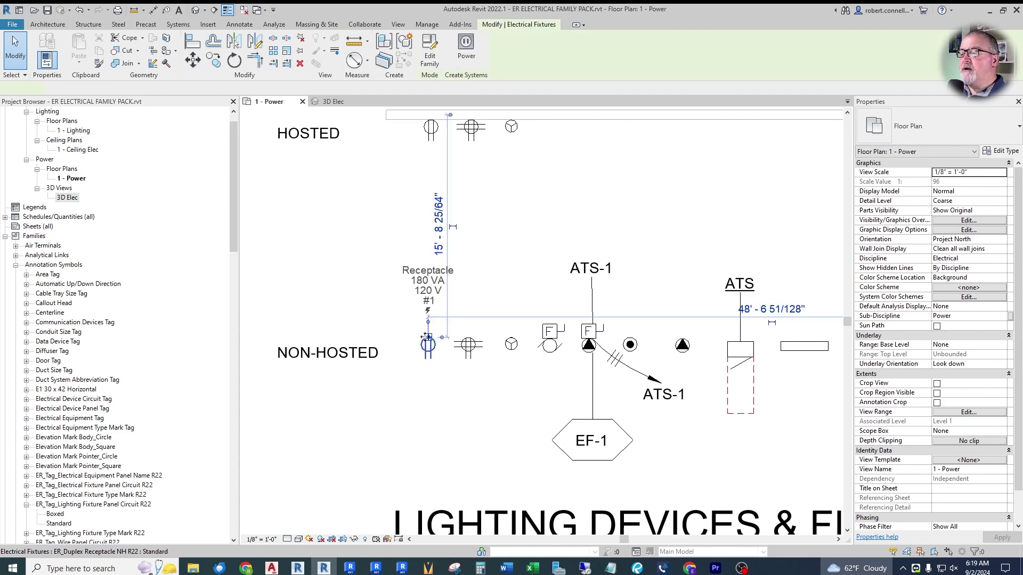
pyautogui.moveTo(426, 338); pyautogui.dragTo(436, 441)
pyautogui.press('Escape')
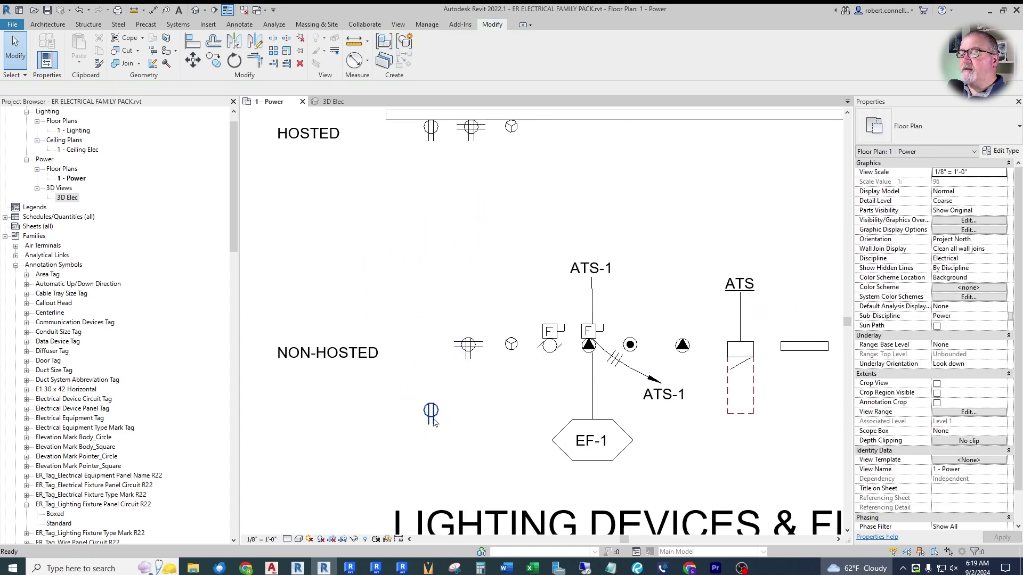
# Step: Move the duplex receptacle back onto the NON-HOSTED row, then select the motor connection symbol
pyautogui.moveTo(434, 422); pyautogui.dragTo(427, 362)
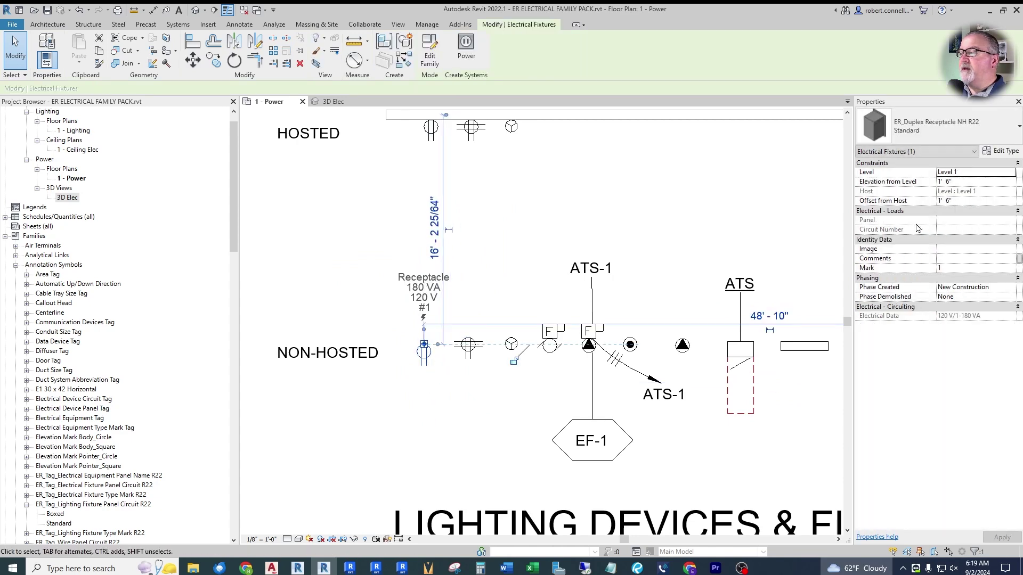
pyautogui.click(461, 244)
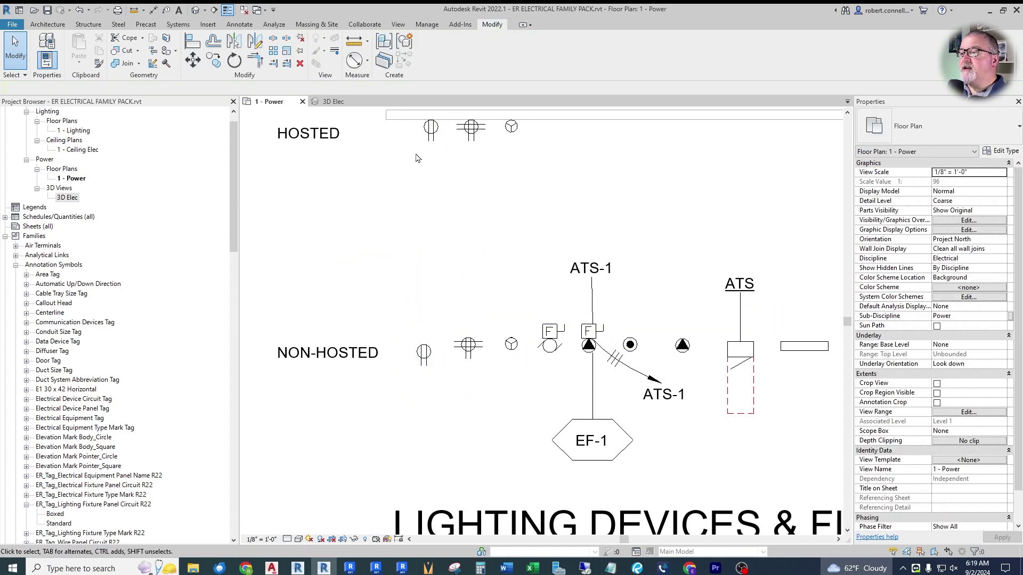
pyautogui.scroll(-2, 357, 282)
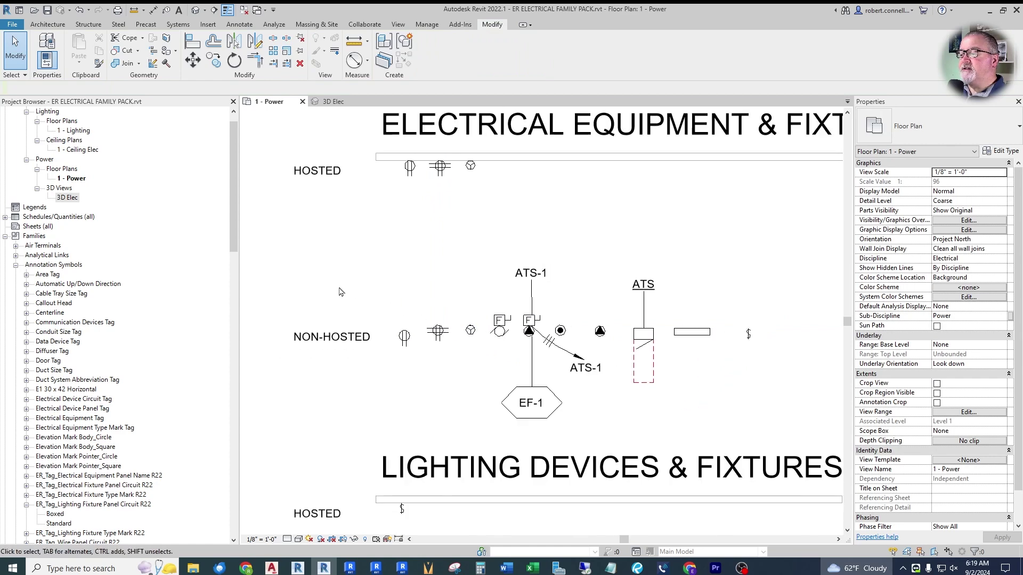
pyautogui.scroll(1, 356, 183)
pyautogui.scroll(4, 516, 327)
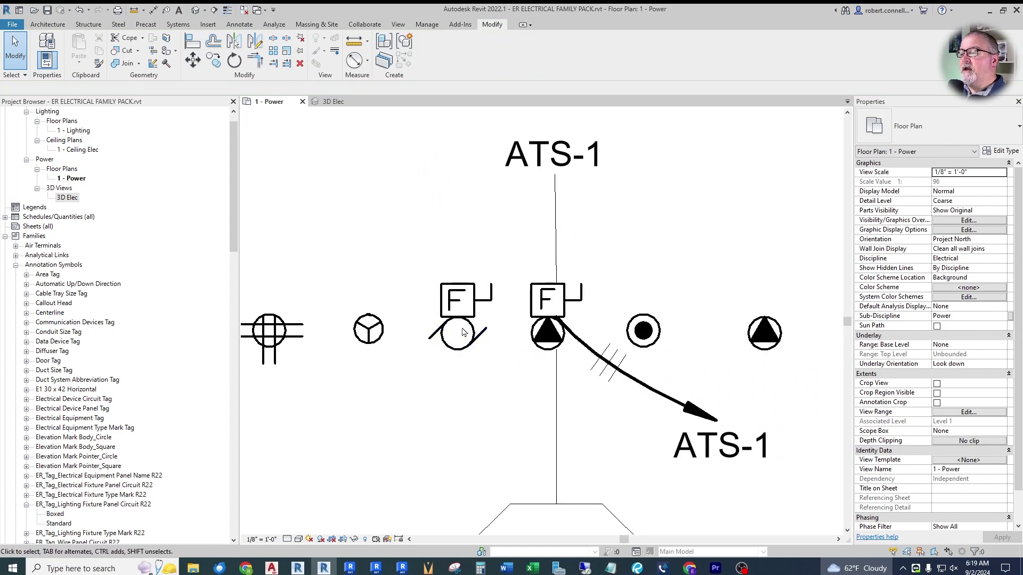
pyautogui.click(461, 322)
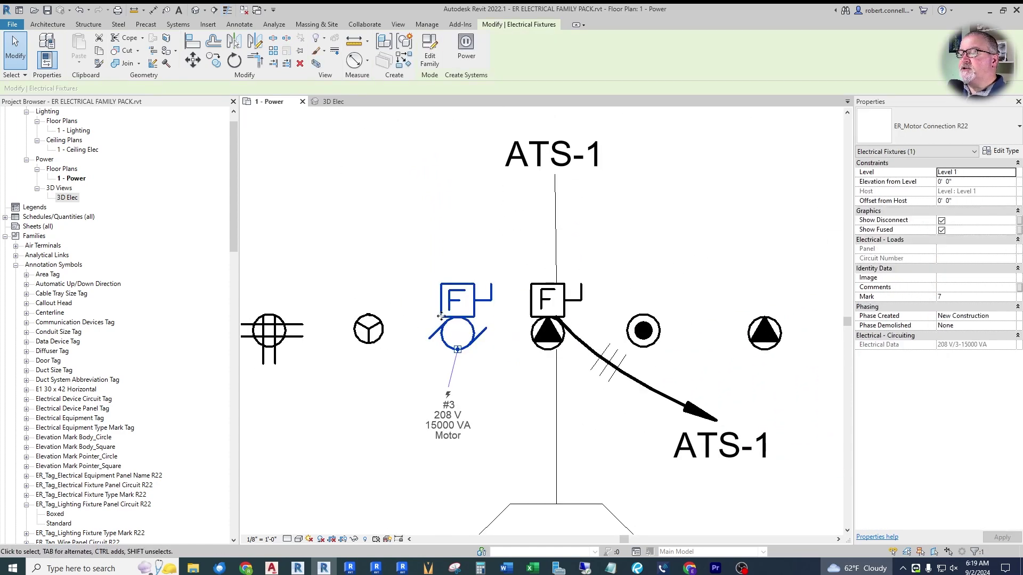
pyautogui.click(1002, 150)
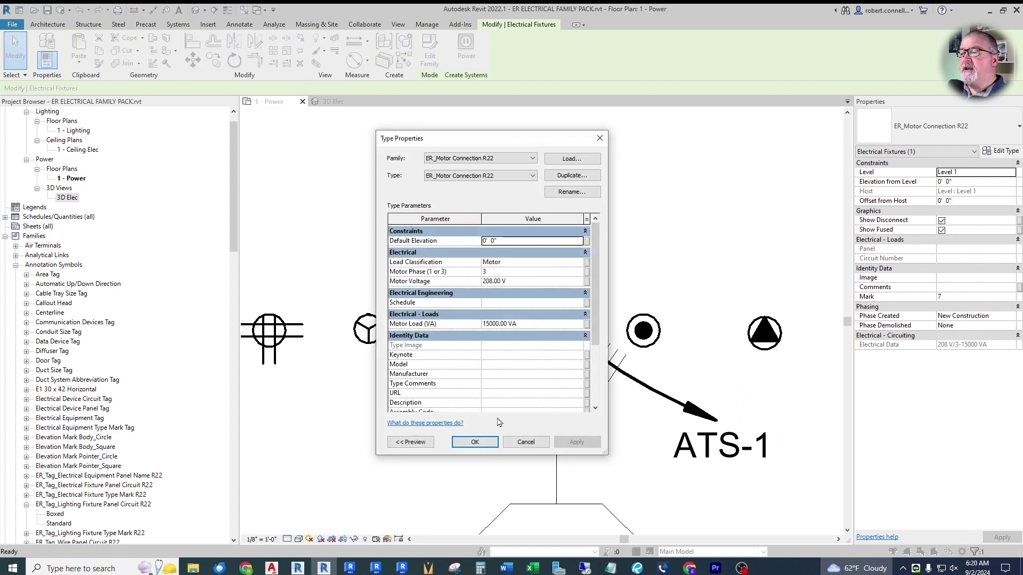
pyautogui.click(524, 447)
pyautogui.click(522, 348)
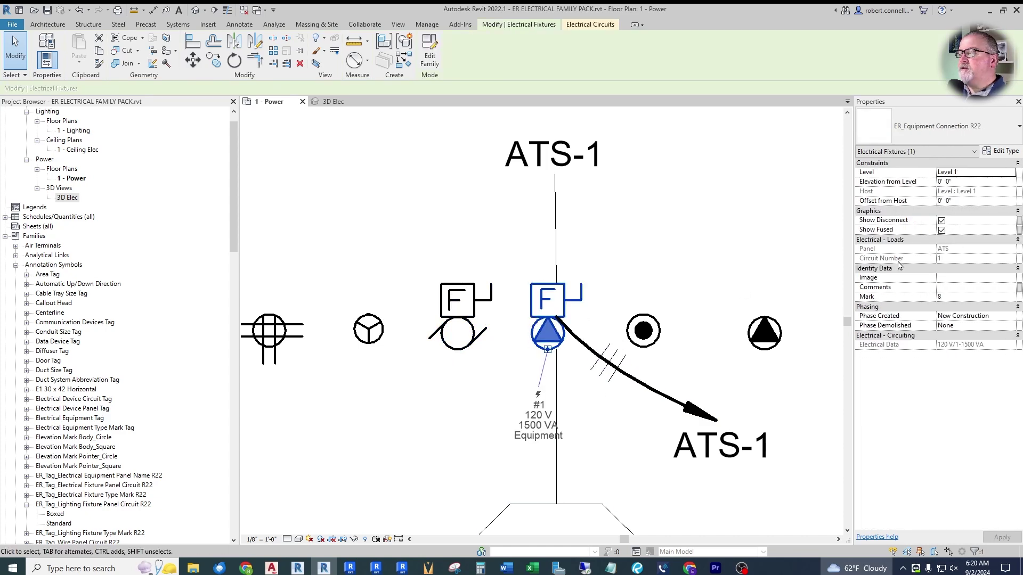
pyautogui.click(942, 230)
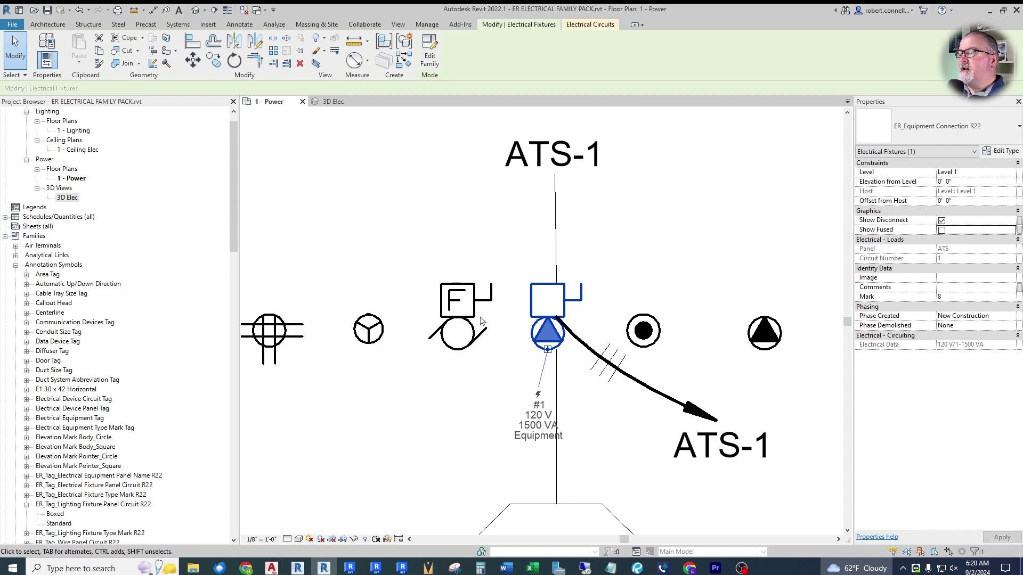
pyautogui.click(941, 220)
pyautogui.hotkey('ctrl', 'z')
pyautogui.hotkey('ctrl', 'z')
pyautogui.scroll(-1, 568, 323)
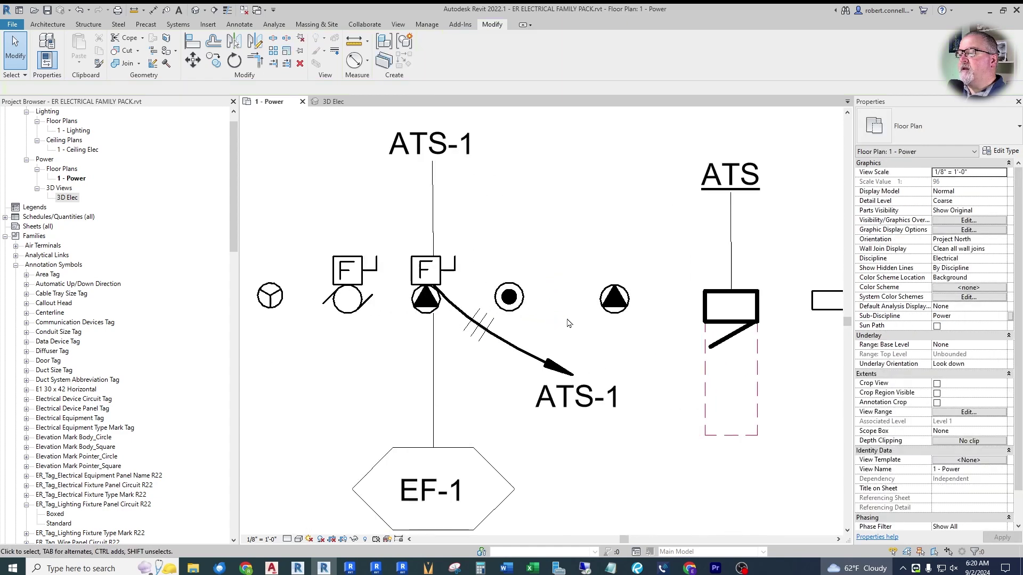
# Step: Select the floor box receptacle and bring it up in the 3D Elec view
pyautogui.click(510, 308)
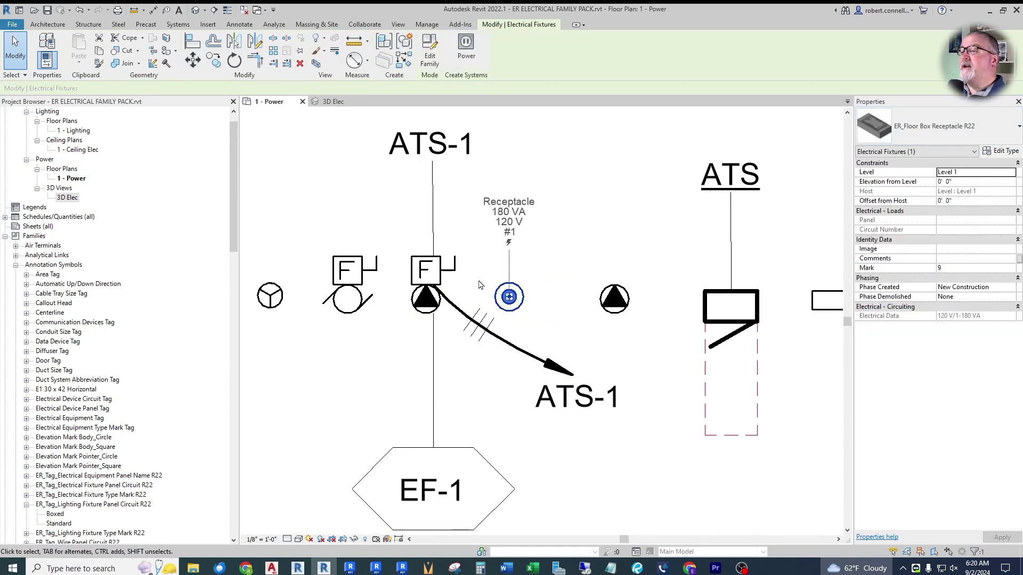
pyautogui.click(331, 101)
pyautogui.scroll(-5, 506, 221)
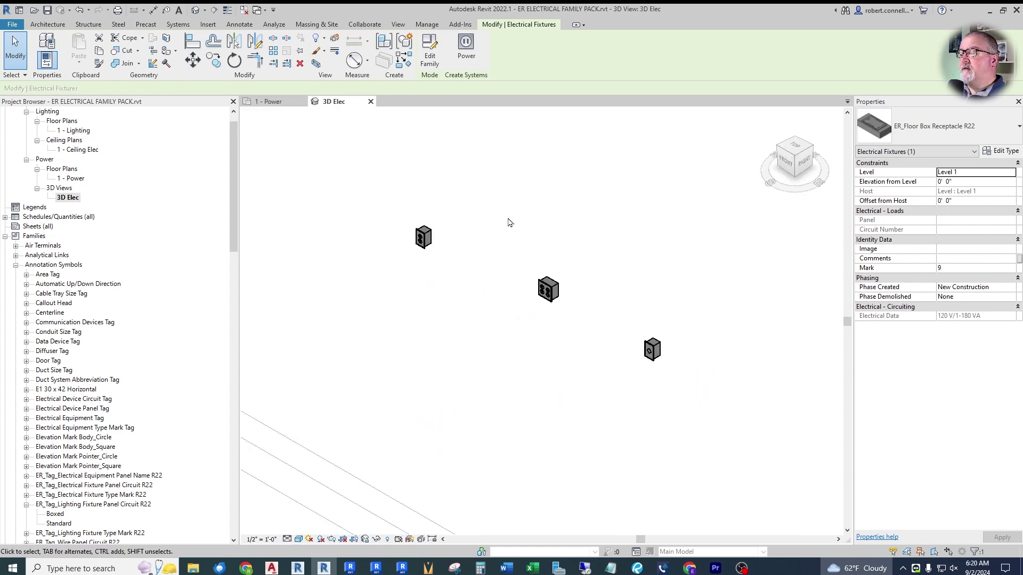
pyautogui.scroll(-2, 495, 247)
pyautogui.scroll(6, 626, 391)
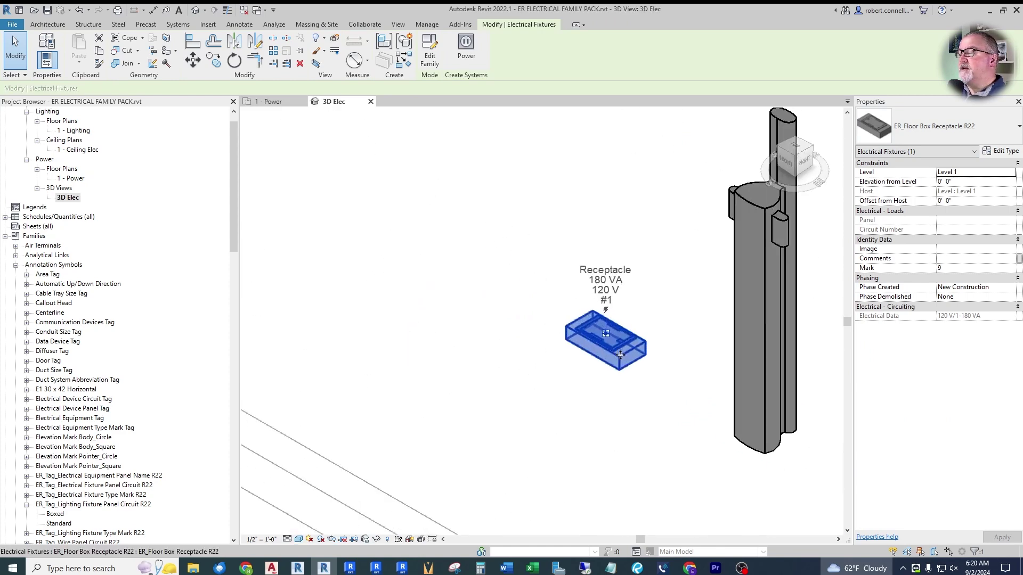
# Step: Pick out the floor box receptacle in 3D, then go back to the 1 - Power plan
pyautogui.click(626, 391)
pyautogui.scroll(3, 626, 391)
pyautogui.click(534, 245)
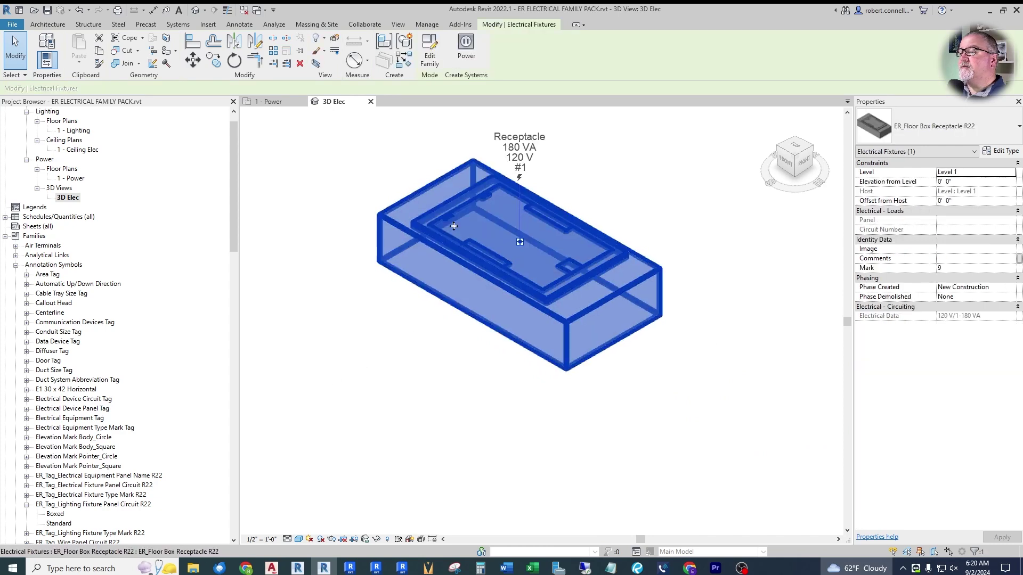
pyautogui.press('Escape')
pyautogui.scroll(-5, 526, 257)
pyautogui.scroll(1, 534, 242)
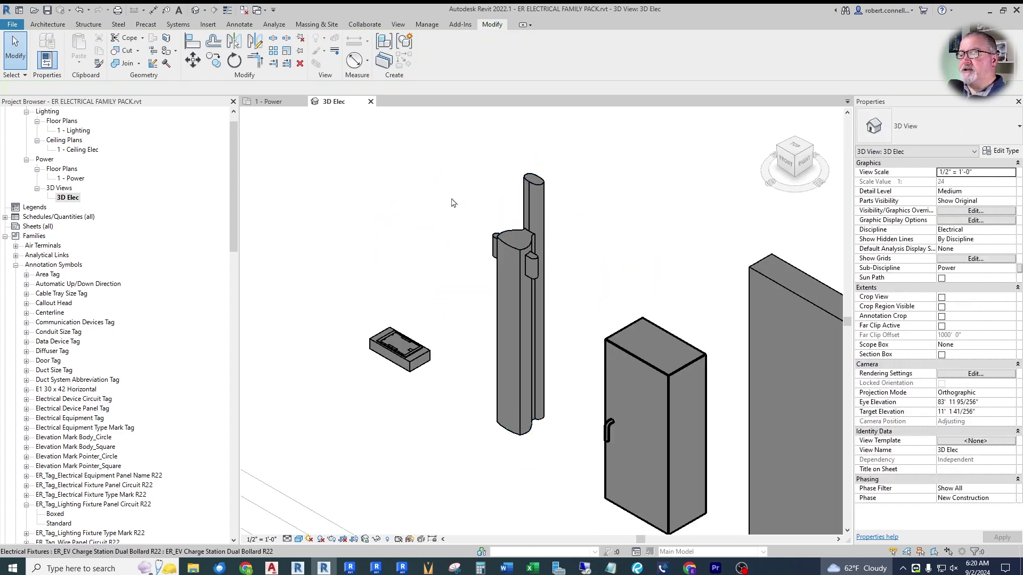
pyautogui.hotkey('ctrl', 'Tab')
# Step: View the ER_EV Charge Station Dual Bollard R22 type parameters and close them unchanged
pyautogui.click(617, 306)
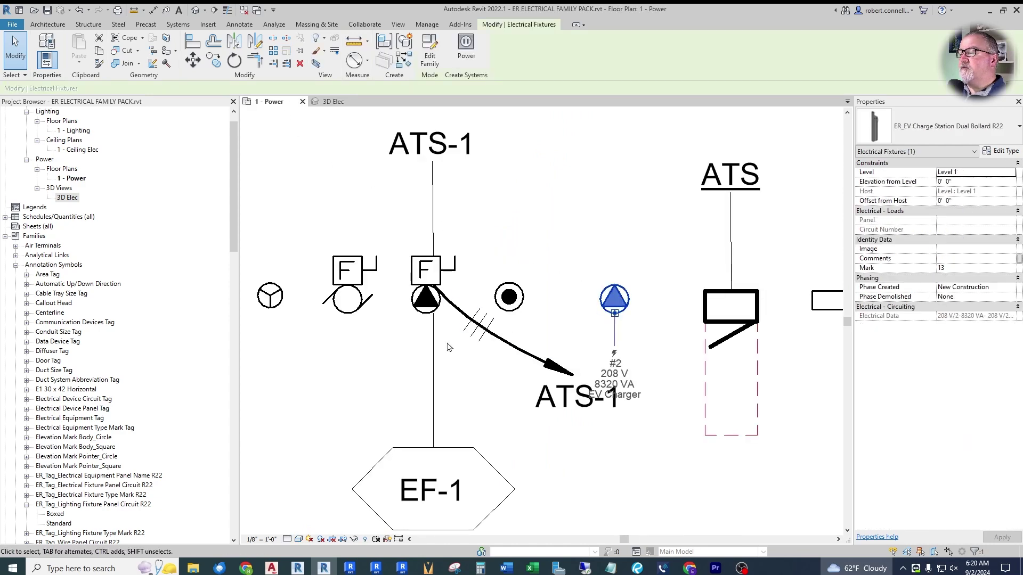
pyautogui.scroll(-2, 533, 277)
pyautogui.scroll(3, 567, 289)
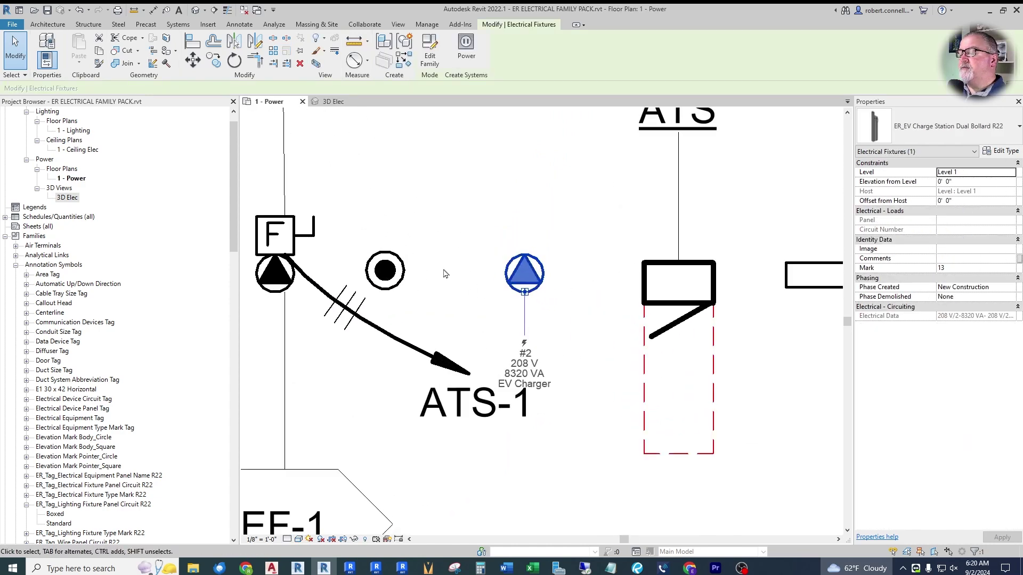
pyautogui.scroll(-2, 443, 272)
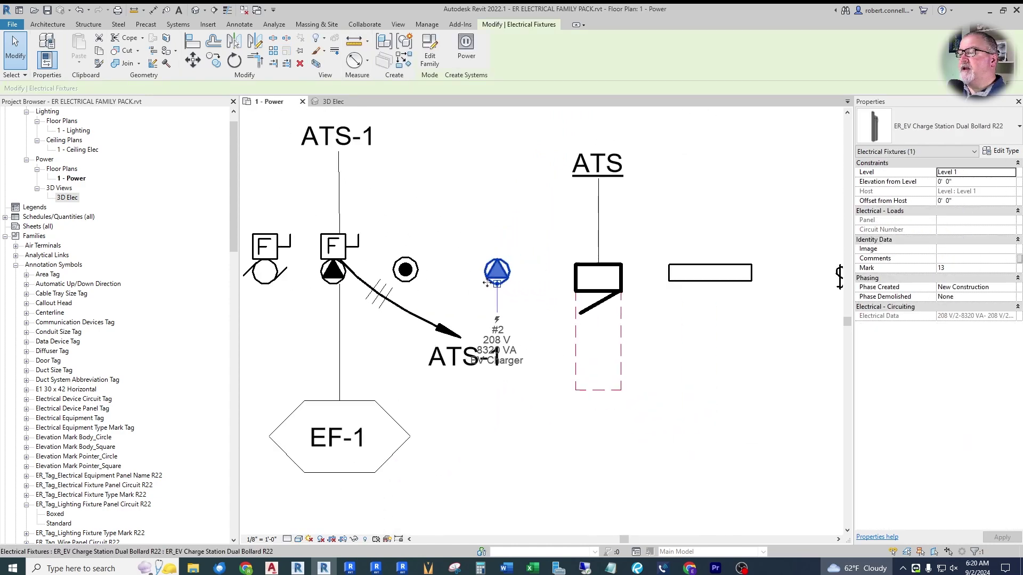
pyautogui.click(1002, 152)
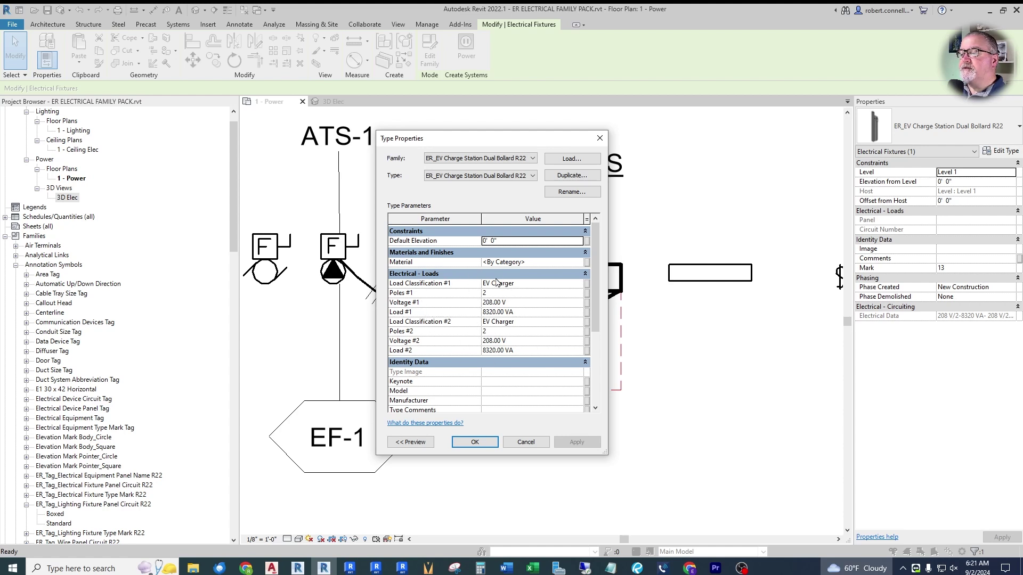
pyautogui.click(527, 442)
# Step: Deselect the EV charger and inspect the ATS transfer switch in the legend
pyautogui.click(530, 448)
pyautogui.scroll(-1, 572, 278)
pyautogui.scroll(1, 571, 277)
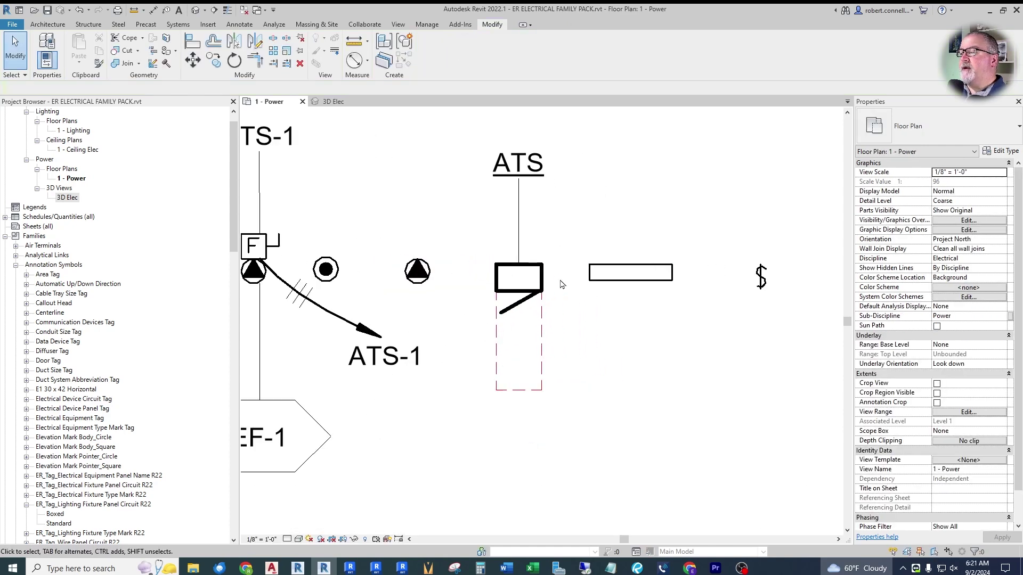
pyautogui.click(521, 297)
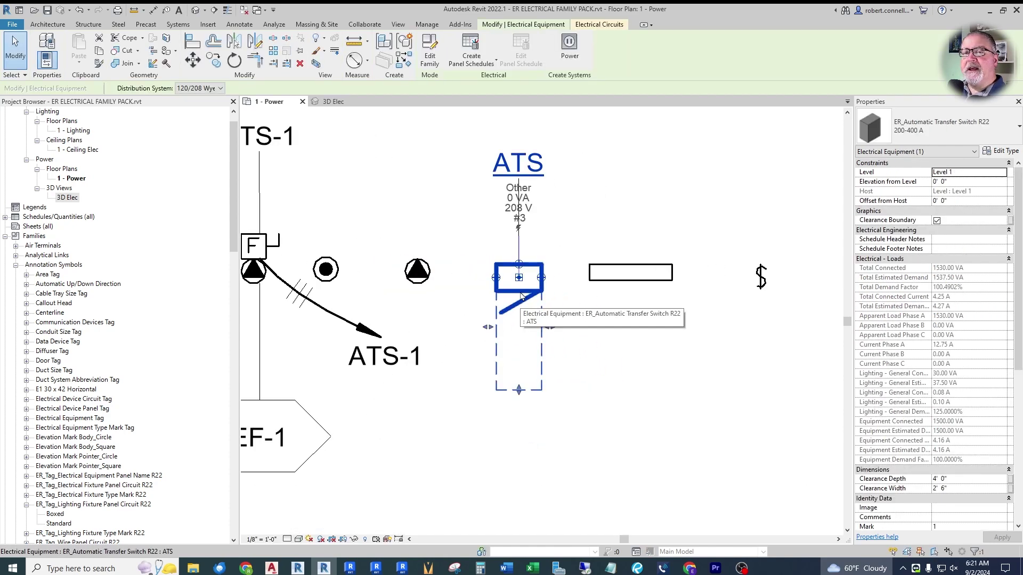
pyautogui.scroll(1, 513, 293)
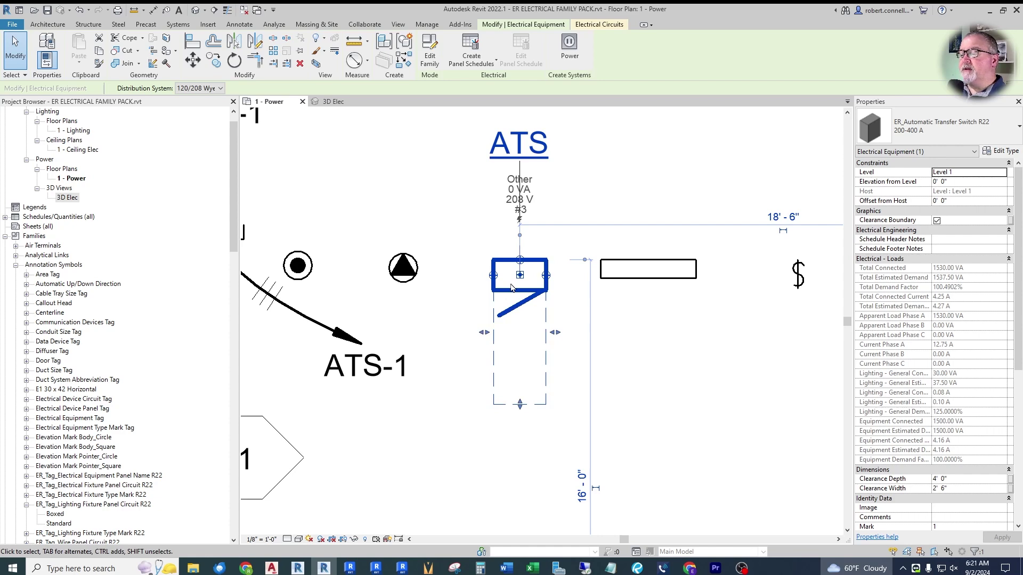
pyautogui.press('Escape')
pyautogui.scroll(-3, 434, 221)
pyautogui.scroll(3, 586, 275)
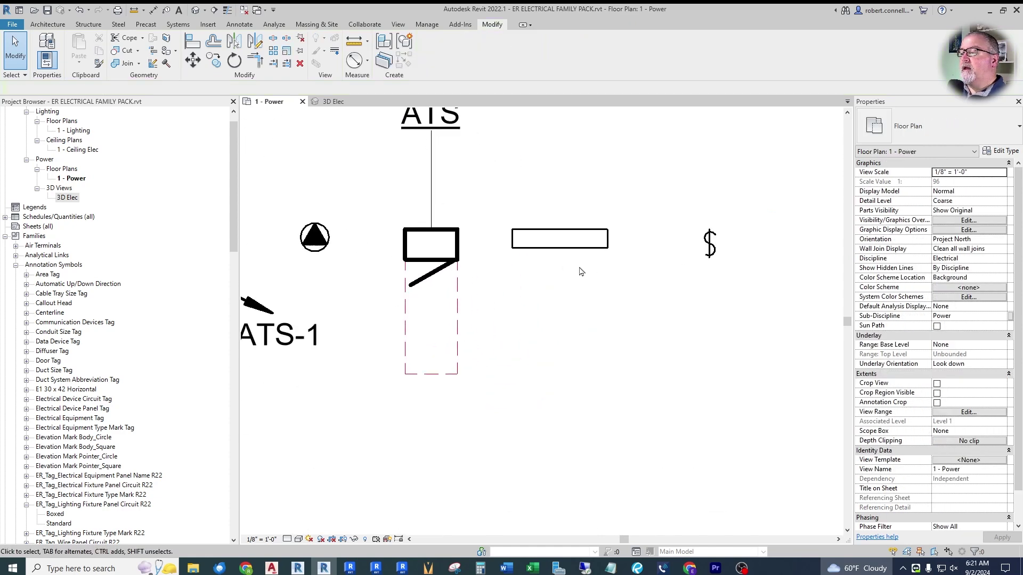
# Step: Make the miscellaneous equipment fixture rectangle shallower
pyautogui.click(558, 247)
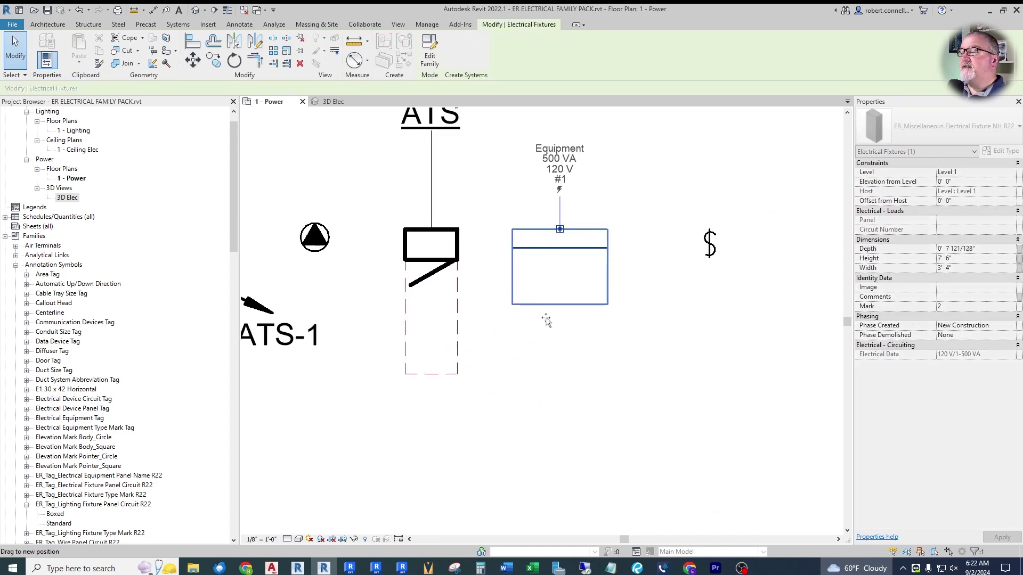
pyautogui.moveTo(546, 320); pyautogui.dragTo(534, 240)
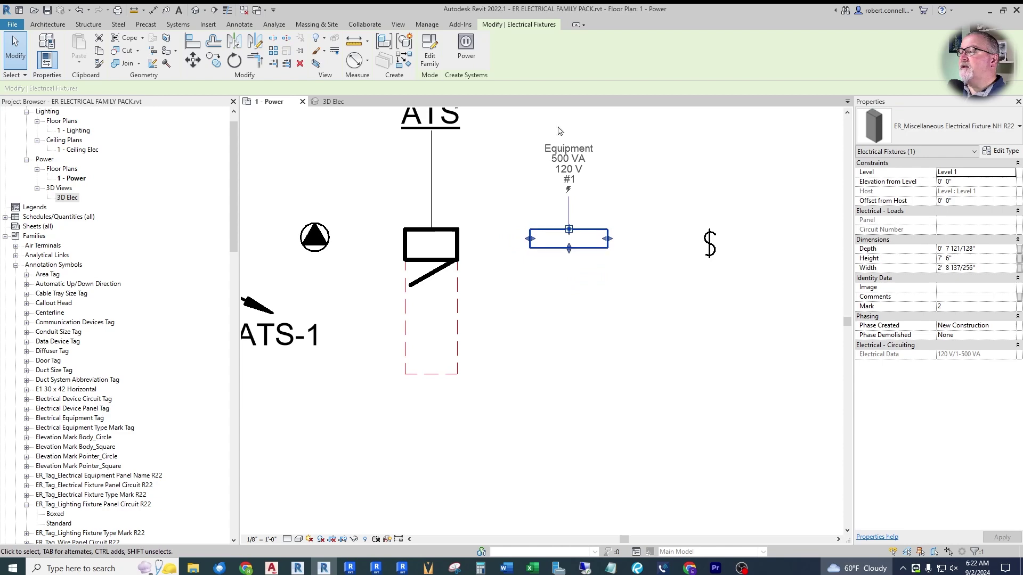
pyautogui.click(445, 205)
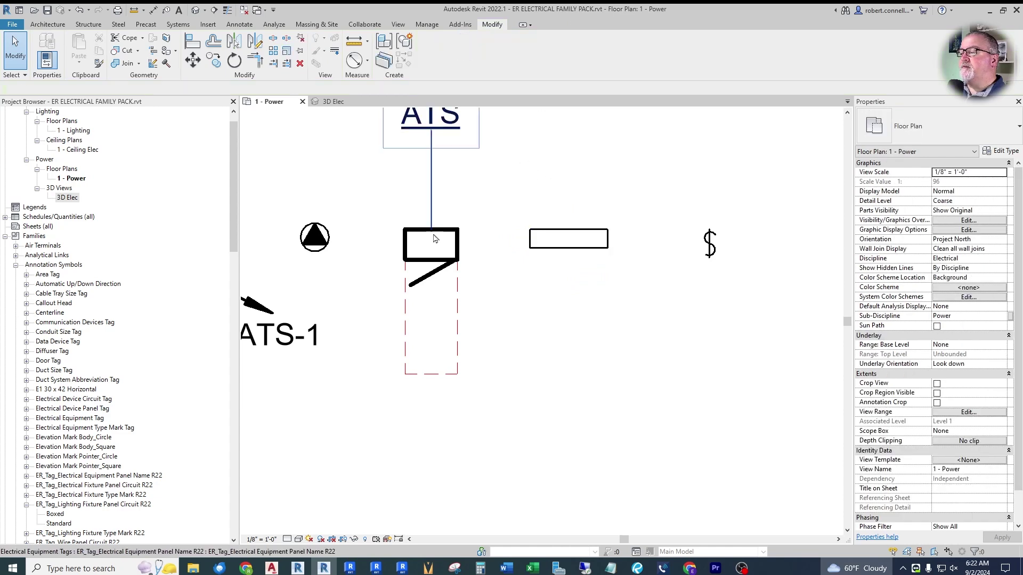
pyautogui.scroll(-2, 434, 250)
pyautogui.scroll(2, 591, 279)
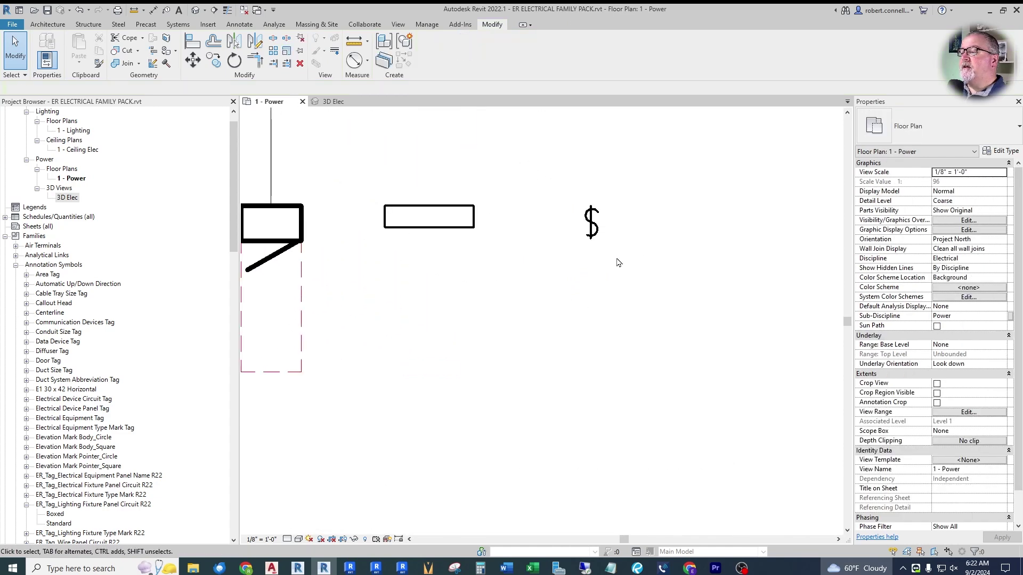
# Step: Select the ER_Switch Electrical NH R22 light switch symbol, then clear the selection
pyautogui.click(594, 226)
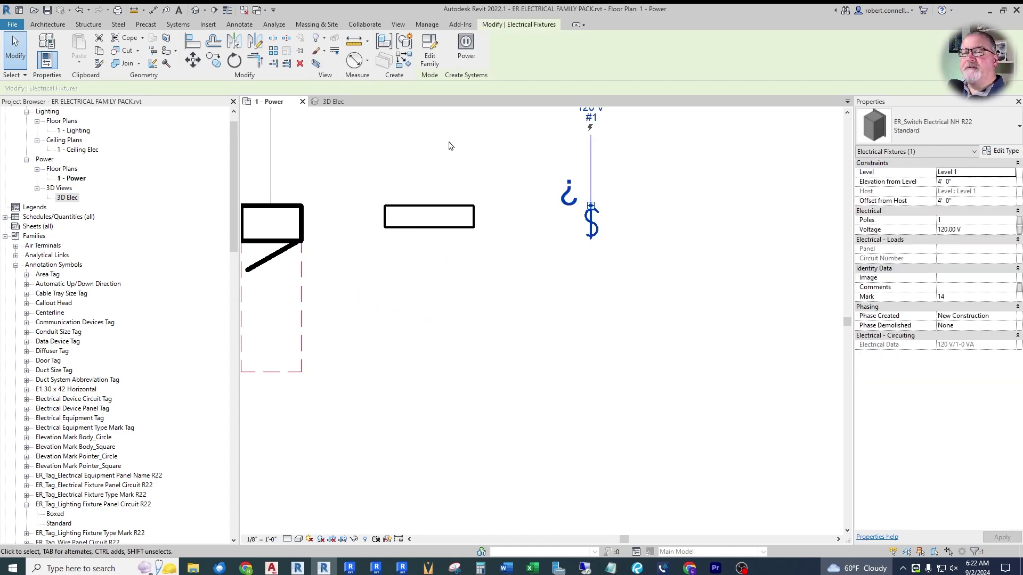
pyautogui.scroll(-3, 611, 232)
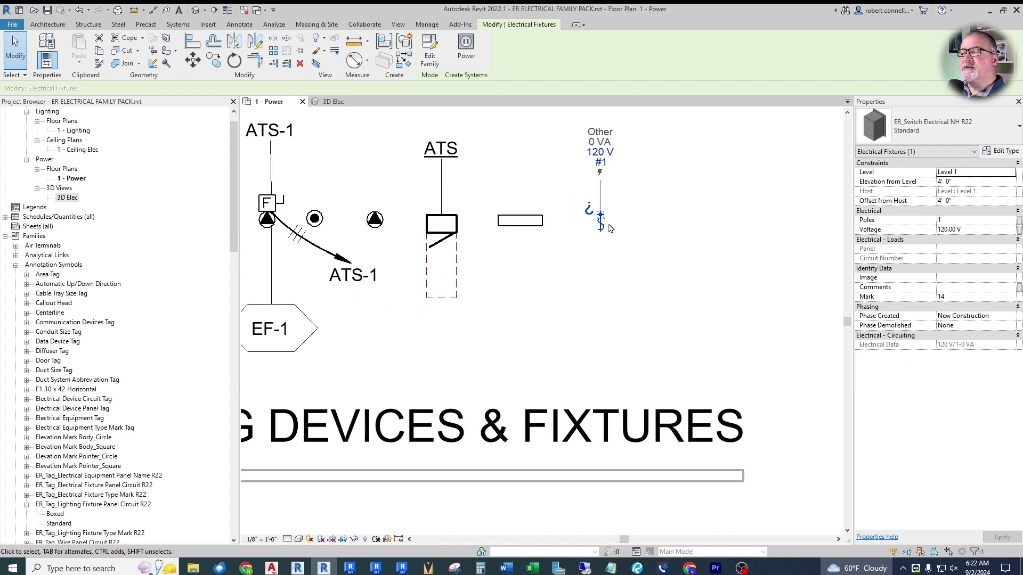
pyautogui.scroll(3, 571, 233)
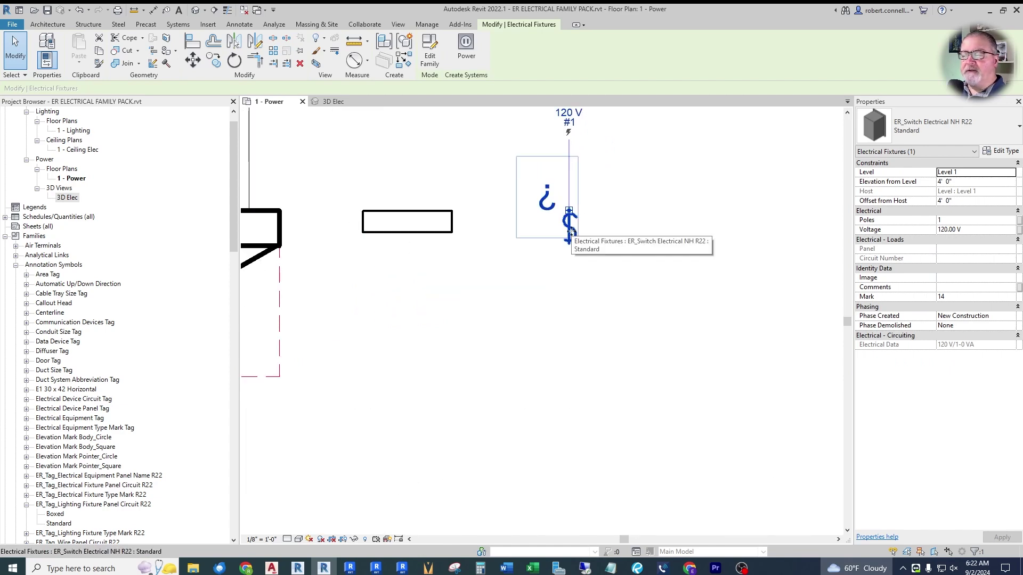
pyautogui.scroll(-4, 663, 212)
pyautogui.click(666, 212)
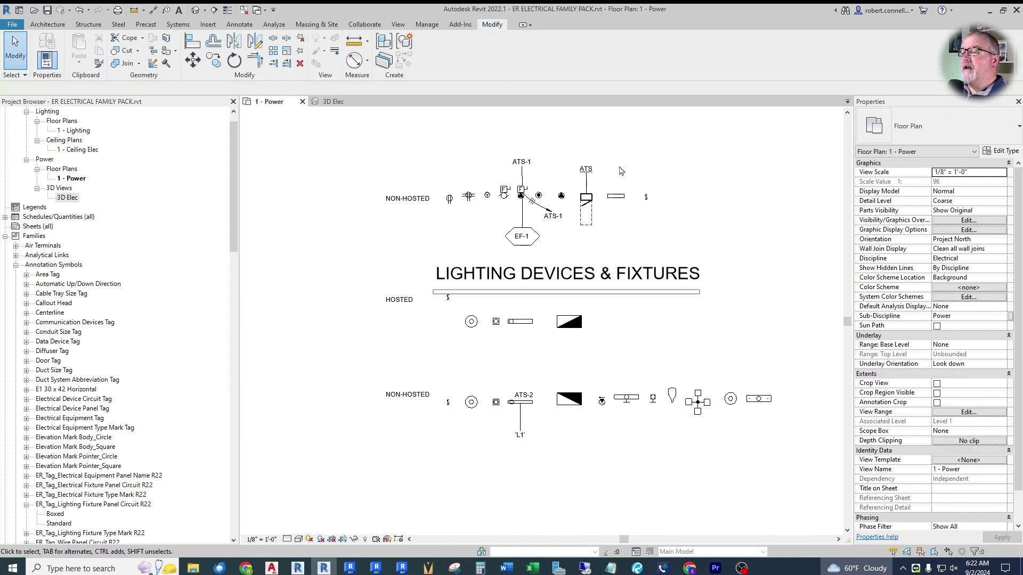
pyautogui.scroll(3, 620, 170)
# Step: Remove the ATS-1 tag's leader line and move the tag down near its fixture
pyautogui.scroll(2, 479, 169)
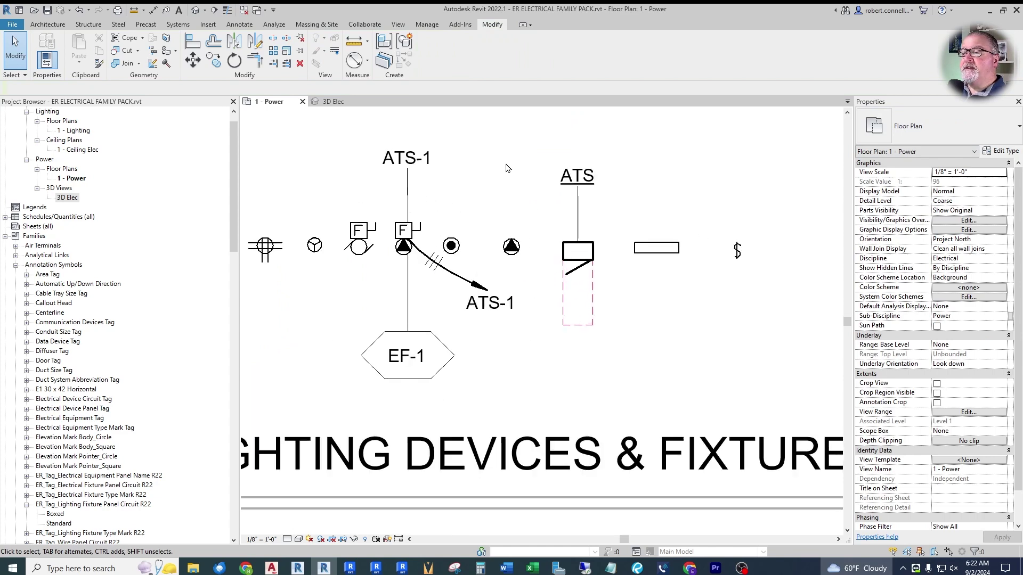
pyautogui.scroll(1, 393, 190)
pyautogui.click(407, 160)
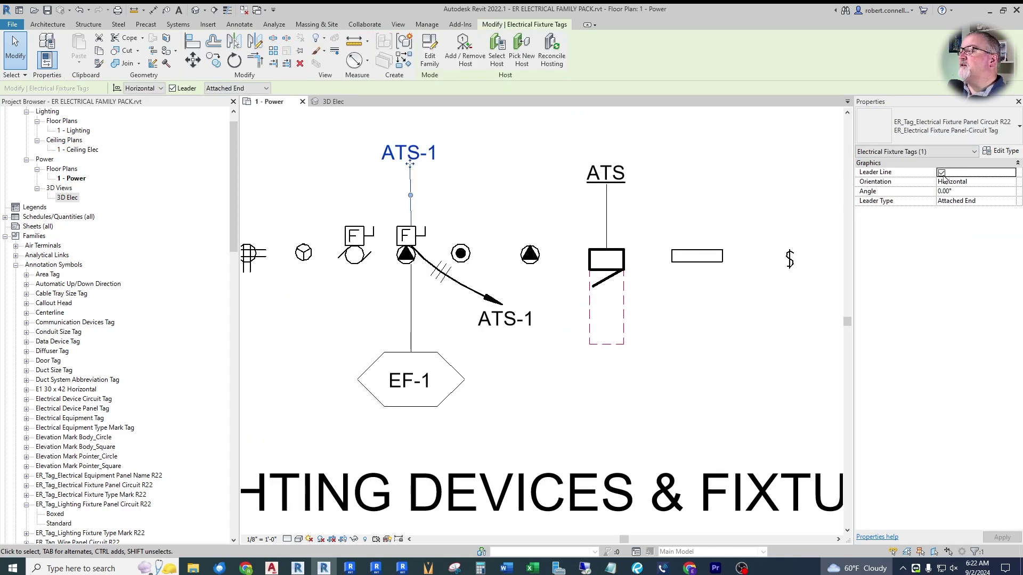
pyautogui.click(941, 172)
pyautogui.moveTo(410, 164); pyautogui.dragTo(404, 214)
pyautogui.press('Escape')
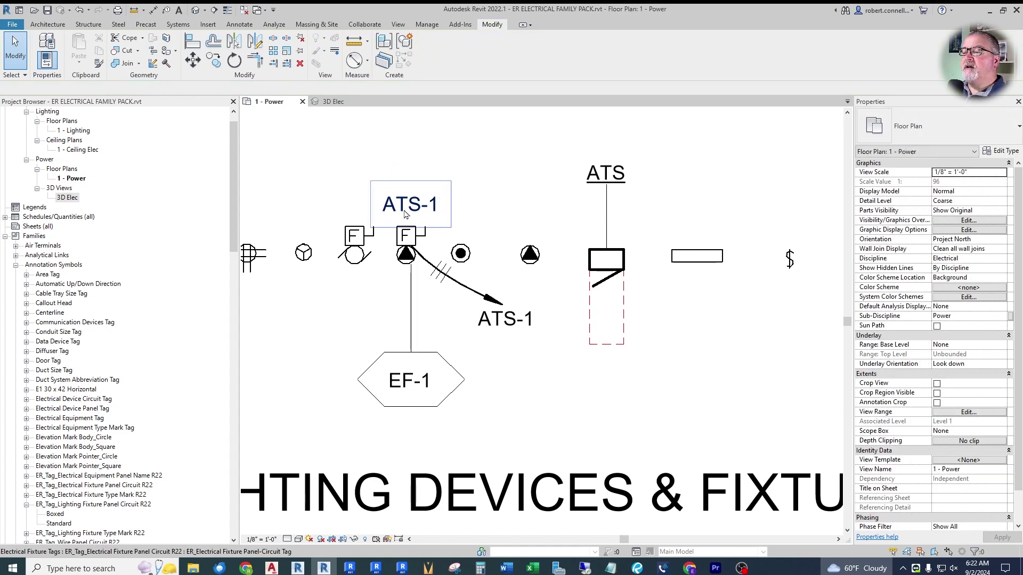
# Step: Move the EF-1 tag up and left, and nudge the ATS-1 wire tag
pyautogui.click(413, 392)
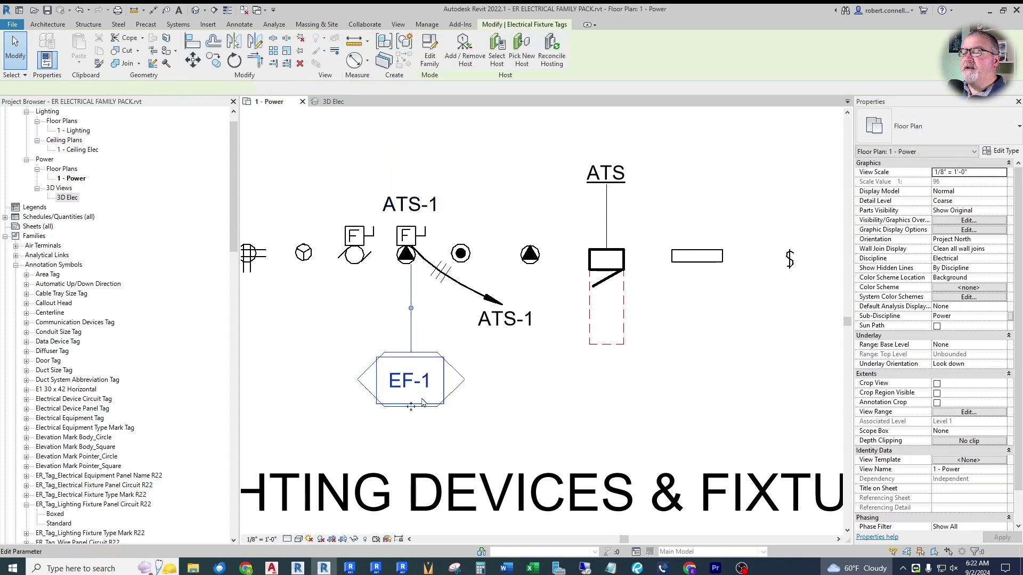
pyautogui.moveTo(414, 414); pyautogui.dragTo(366, 373)
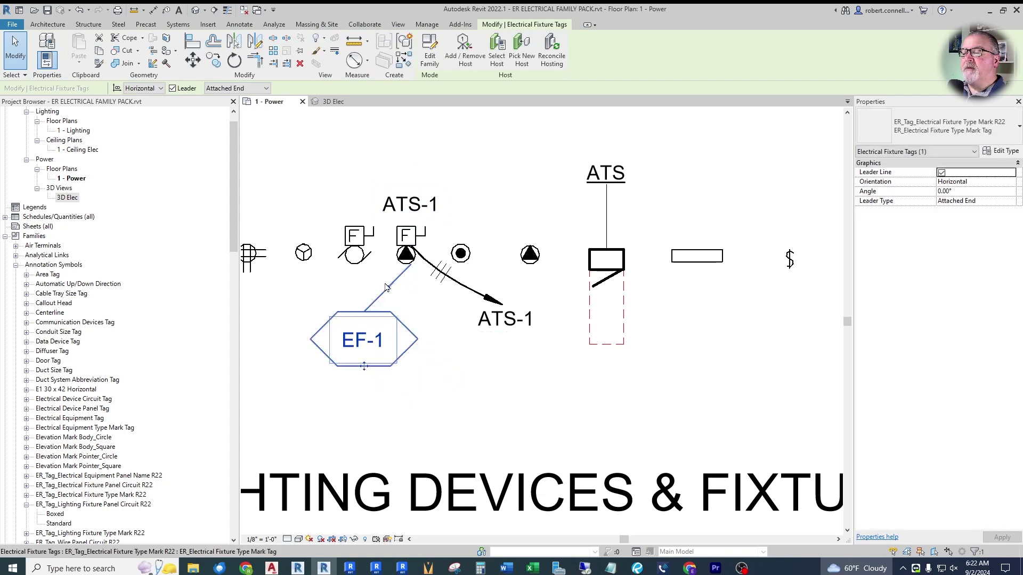
pyautogui.press('Escape')
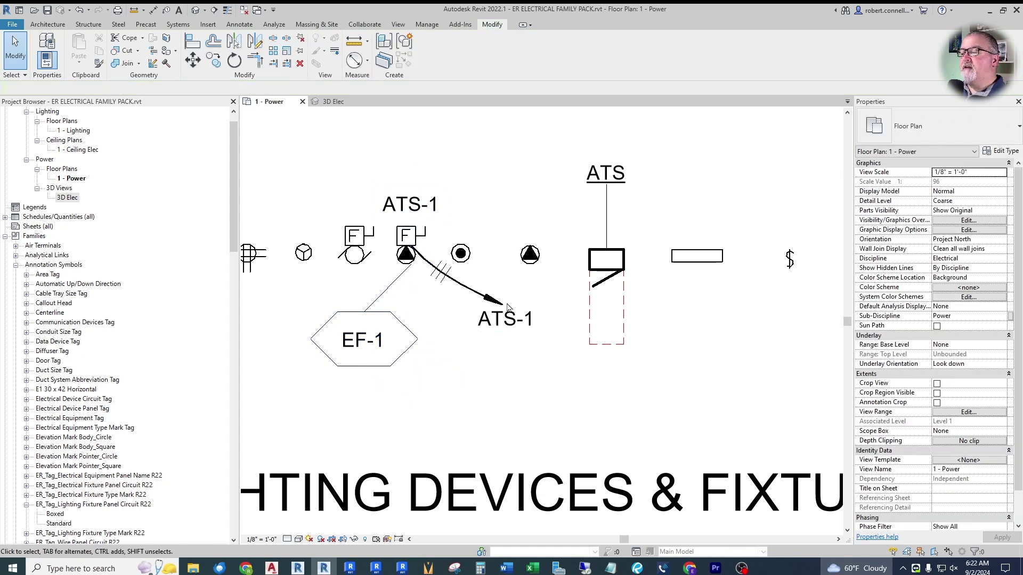
pyautogui.click(516, 328)
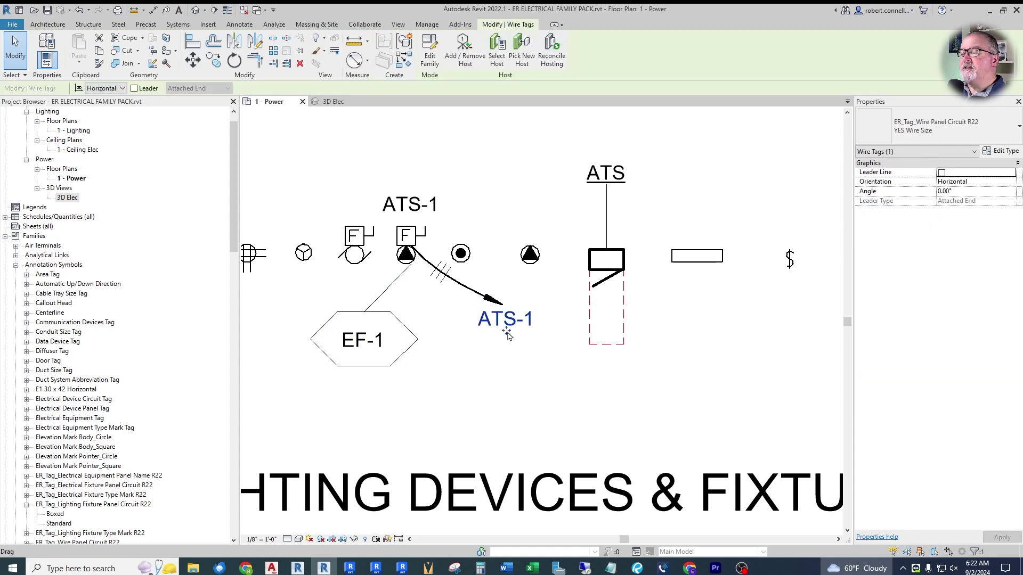
pyautogui.moveTo(507, 333)
pyautogui.mouseDown()
pyautogui.moveTo(507, 357)
pyautogui.moveTo(506, 334)
pyautogui.mouseUp()
pyautogui.press('Escape')
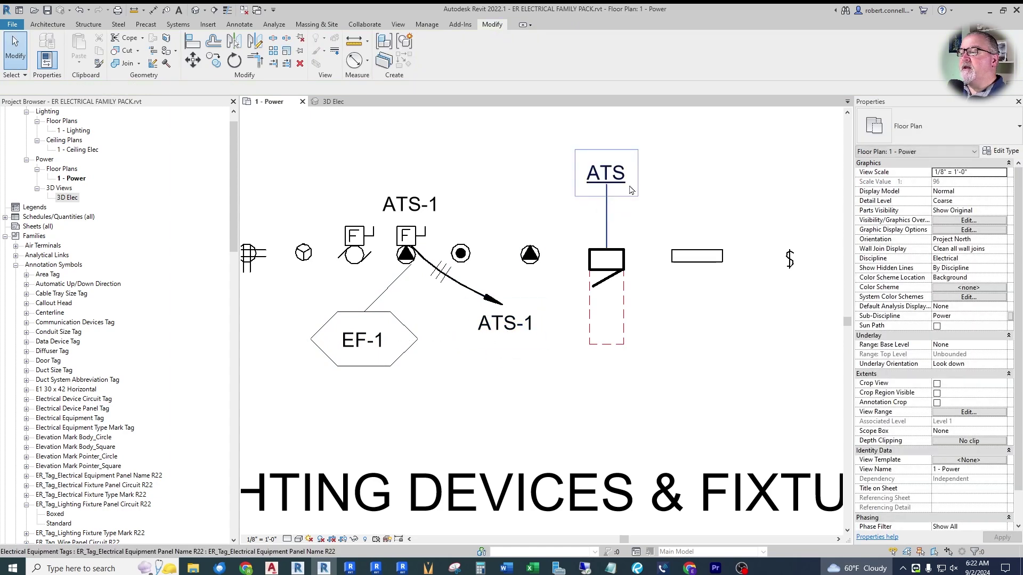
# Step: Remove the ATS tag's leader line and lower the tag onto its switch
pyautogui.scroll(2, 601, 174)
pyautogui.click(602, 174)
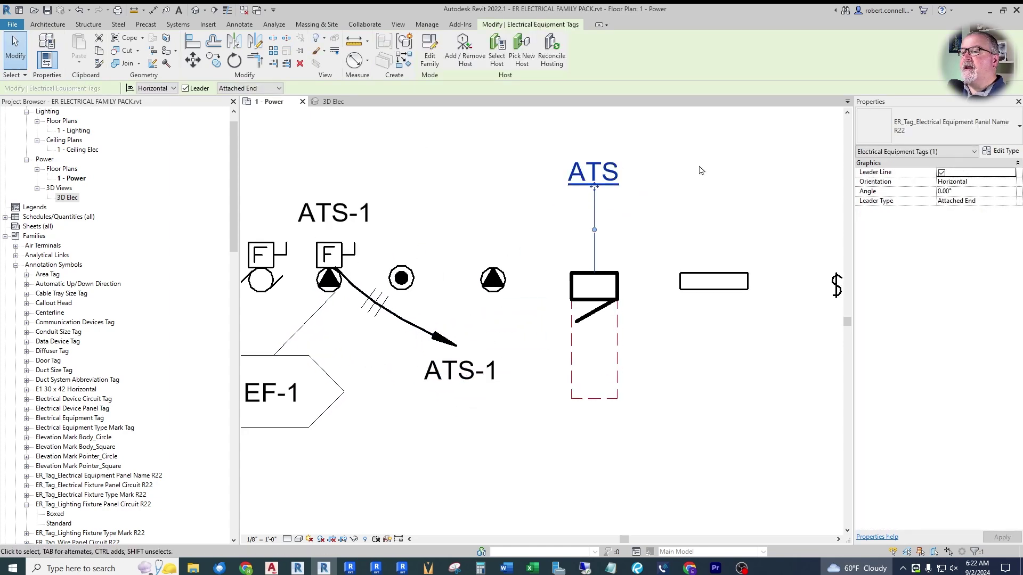
pyautogui.click(942, 172)
pyautogui.moveTo(594, 187); pyautogui.dragTo(595, 261)
pyautogui.press('Escape')
pyautogui.scroll(-5, 589, 224)
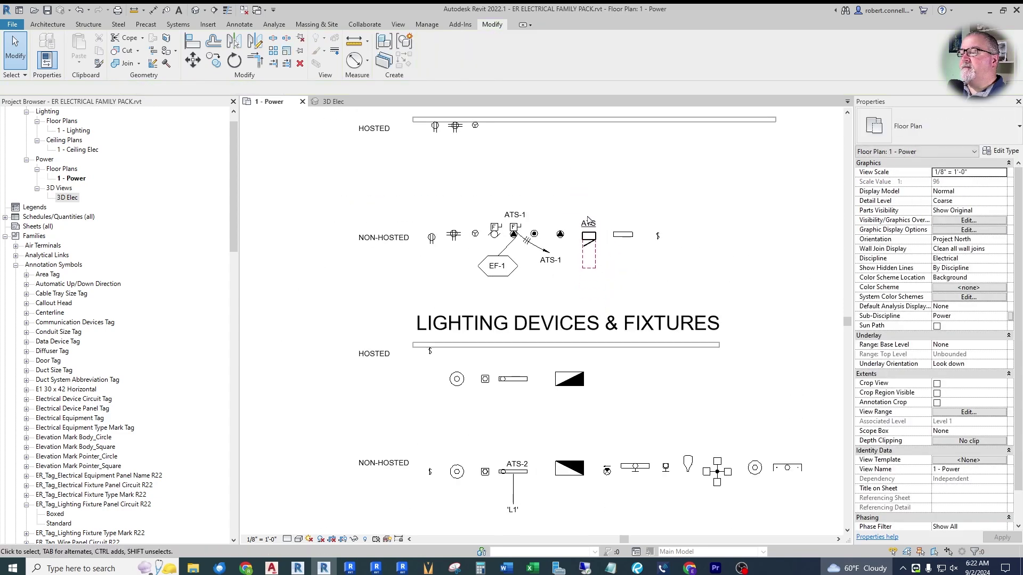
pyautogui.scroll(-2, 510, 207)
pyautogui.scroll(4, 686, 293)
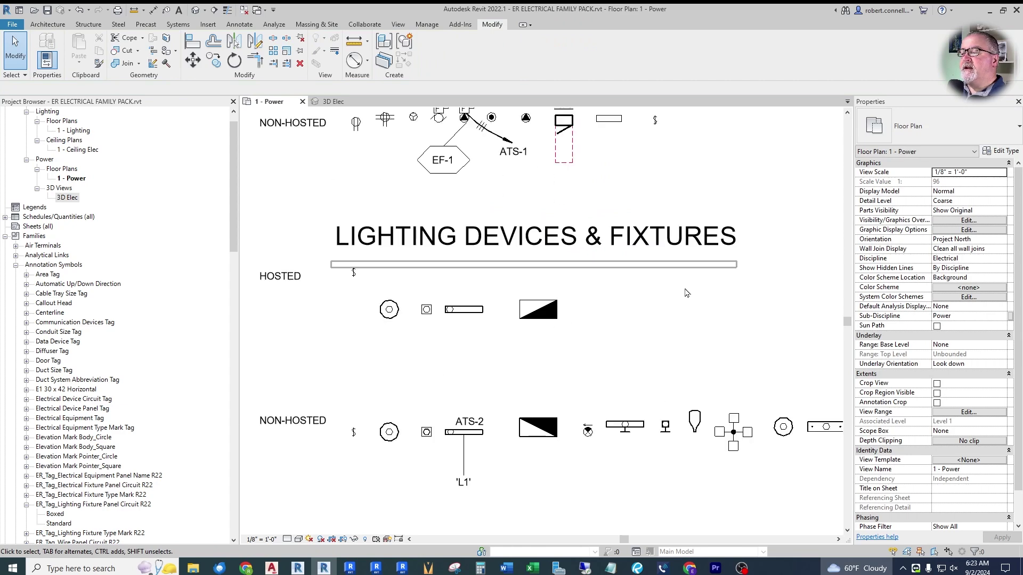
pyautogui.scroll(1, 335, 302)
pyautogui.scroll(-2, 340, 309)
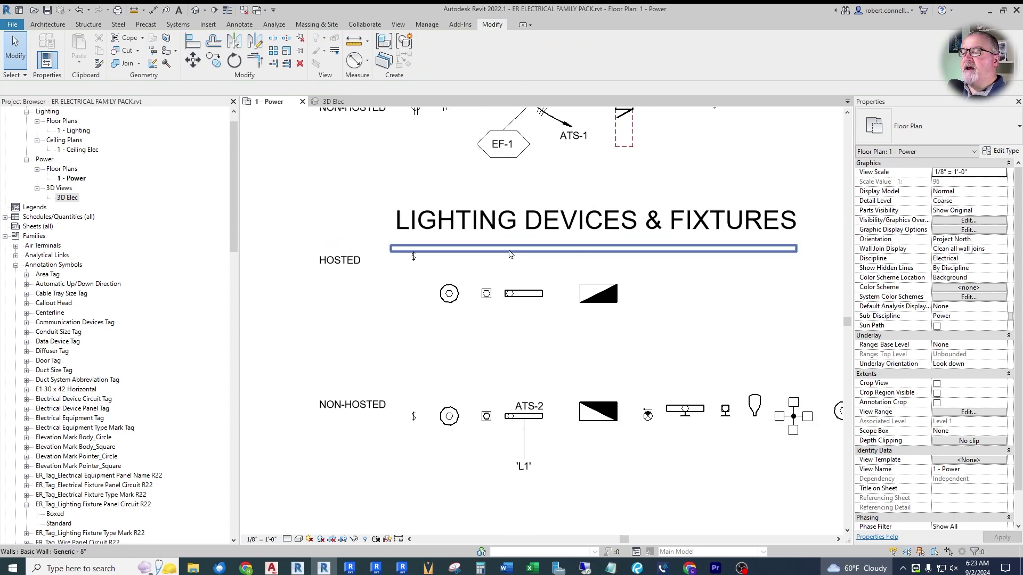
pyautogui.scroll(3, 404, 331)
pyautogui.scroll(1, 541, 370)
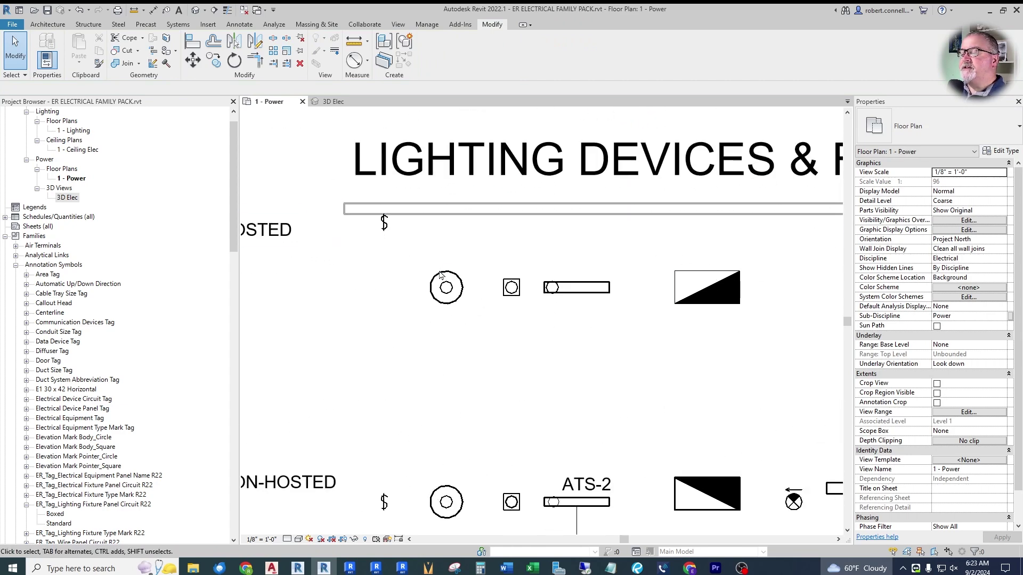
pyautogui.scroll(-1, 450, 271)
pyautogui.scroll(1, 452, 261)
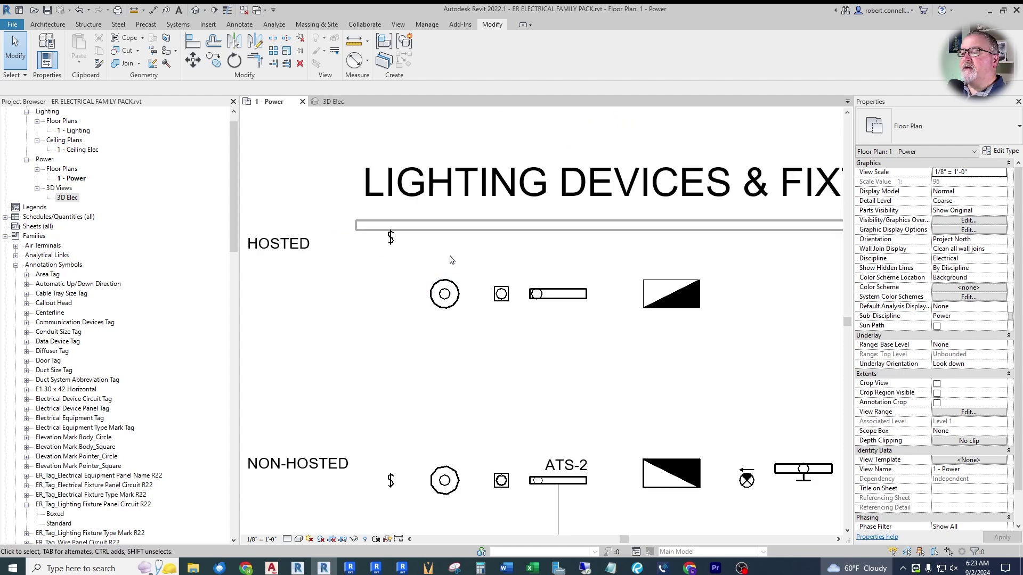
pyautogui.scroll(1, 451, 260)
pyautogui.click(393, 234)
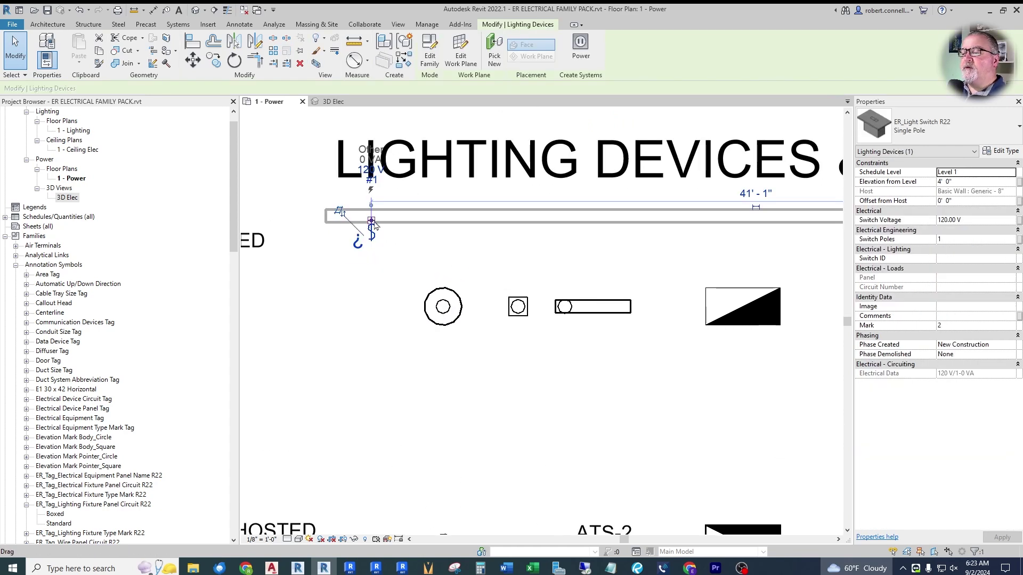
pyautogui.click(444, 278)
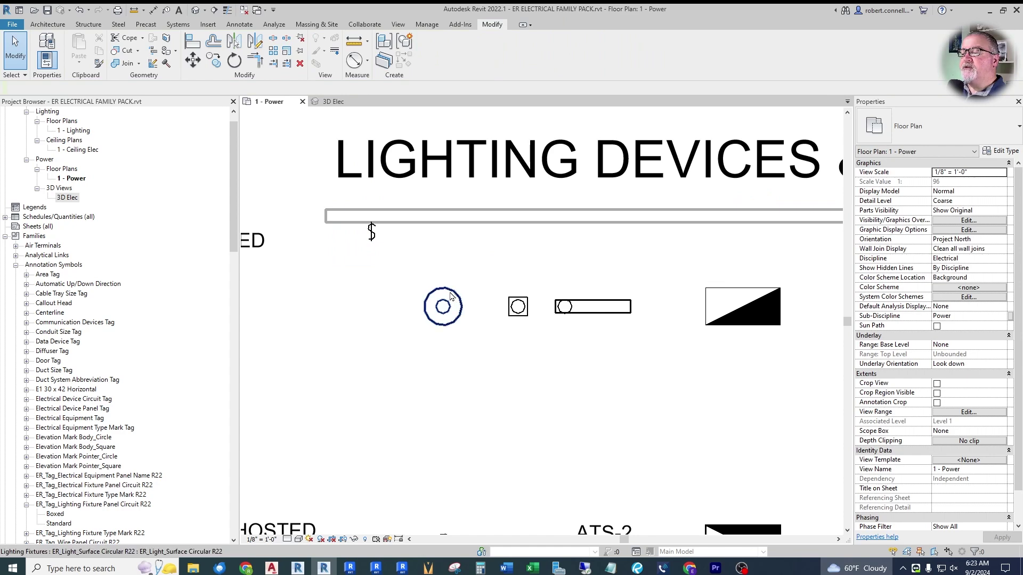
pyautogui.click(450, 296)
pyautogui.click(367, 324)
pyautogui.scroll(1, 449, 305)
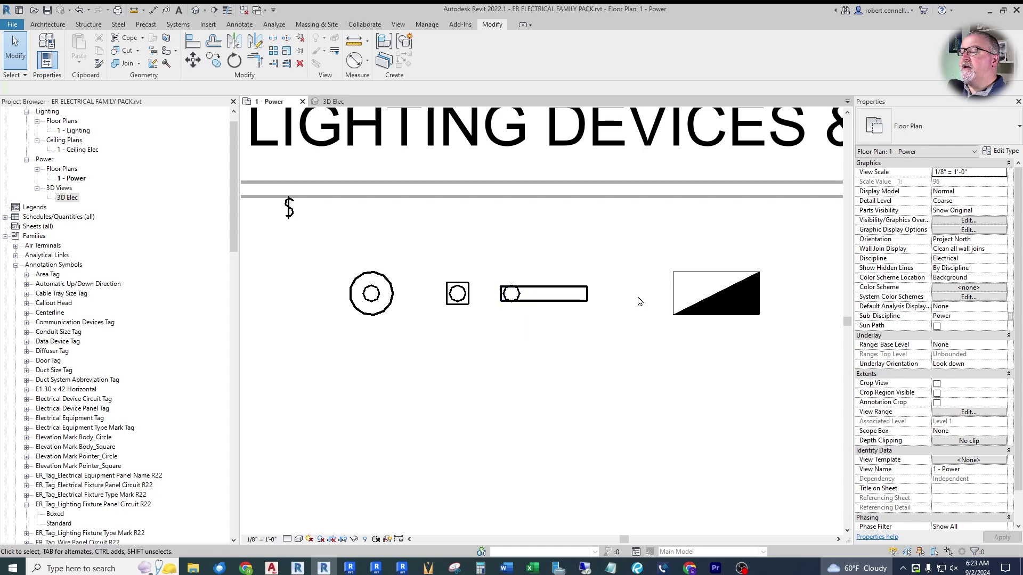
pyautogui.scroll(-2, 714, 301)
pyautogui.scroll(2, 713, 299)
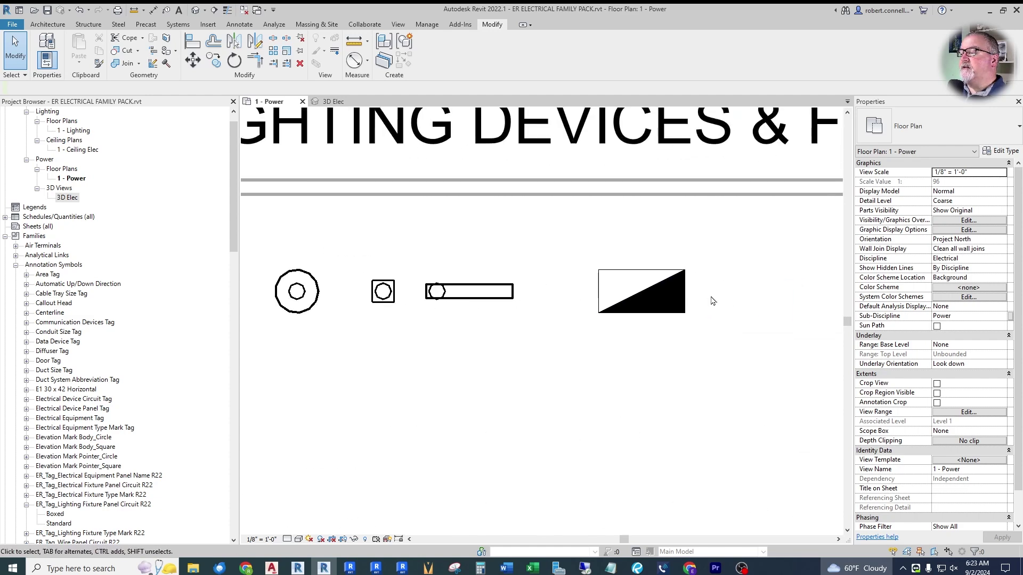
pyautogui.scroll(-2, 613, 296)
# Step: Turn off Emergency on the recessed 2x4 fixture
pyautogui.click(539, 298)
pyautogui.scroll(4, 539, 299)
pyautogui.scroll(-1, 541, 298)
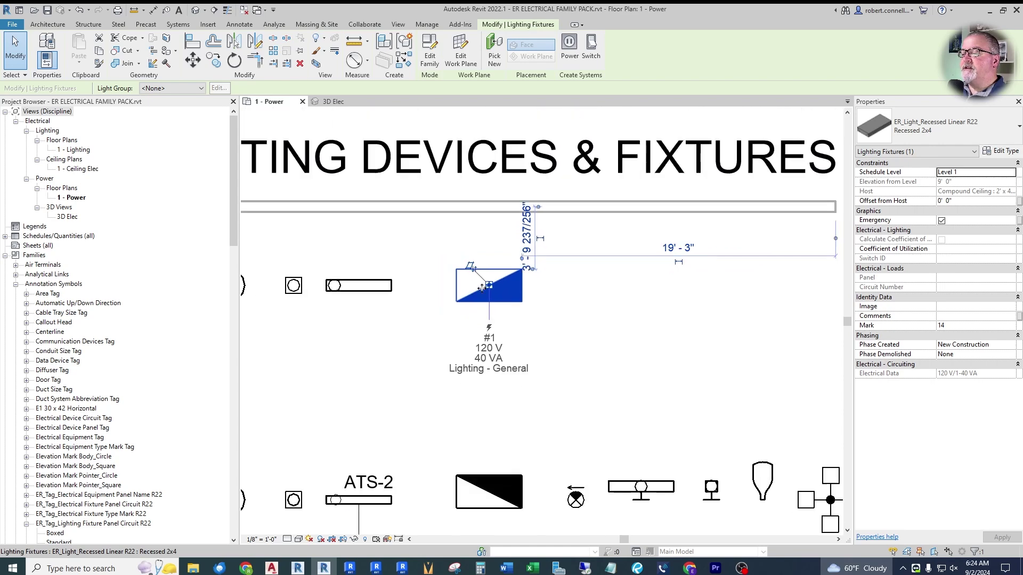
pyautogui.click(942, 221)
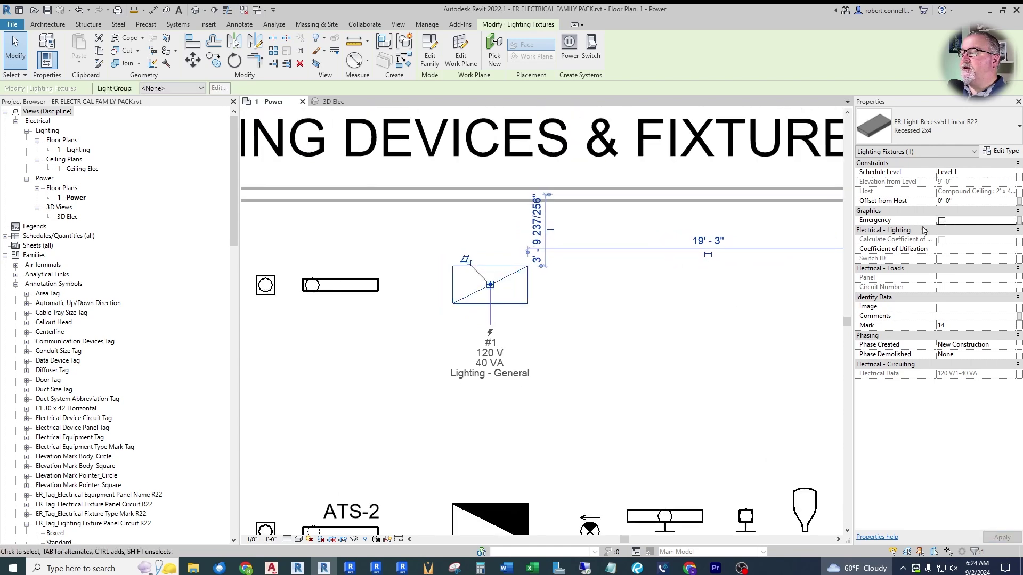
pyautogui.click(360, 322)
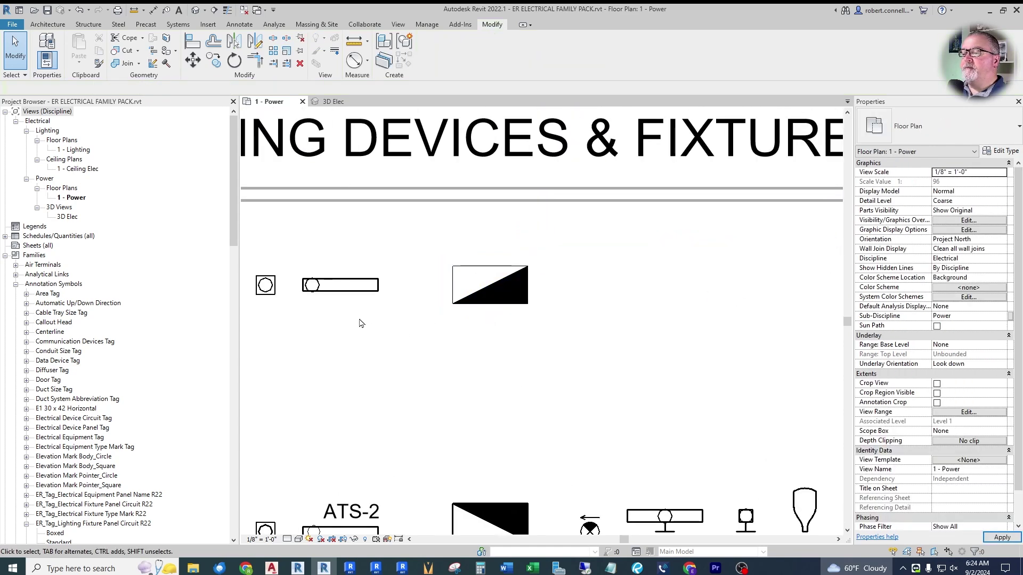
# Step: Give the linear surface and circular fixtures filled emergency marks
pyautogui.click(343, 287)
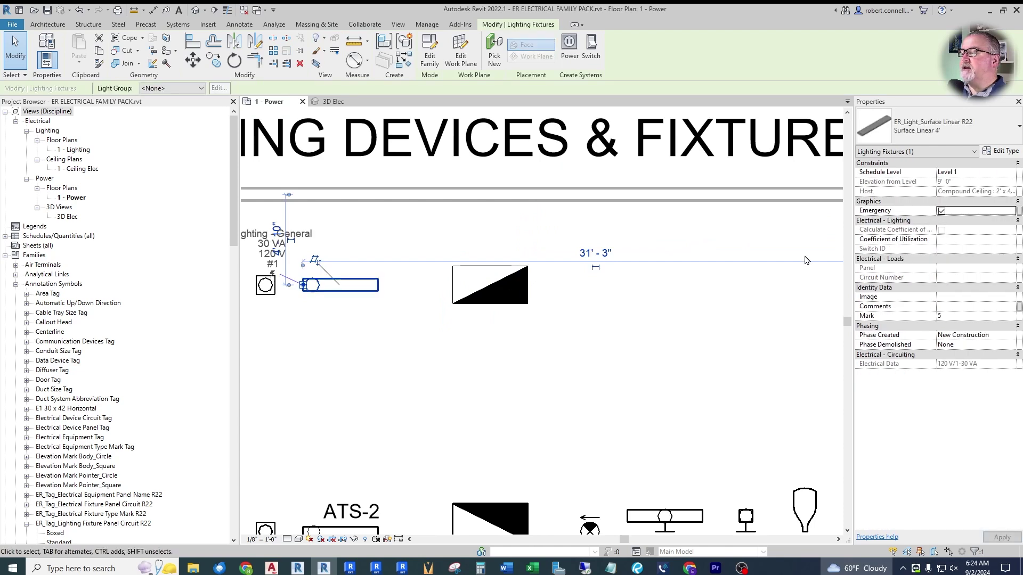
pyautogui.click(397, 347)
pyautogui.scroll(3, 516, 307)
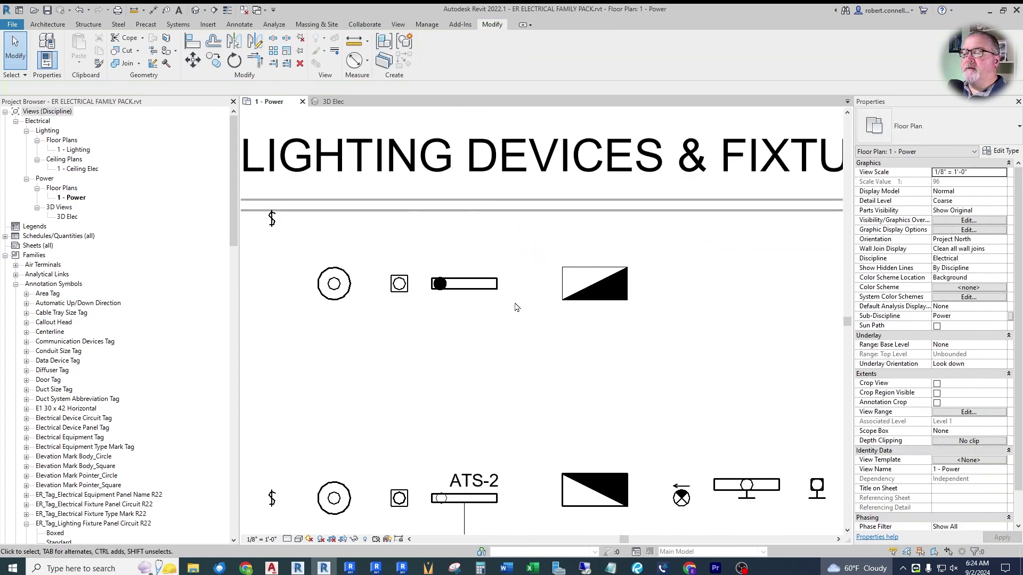
pyautogui.click(336, 285)
pyautogui.click(421, 252)
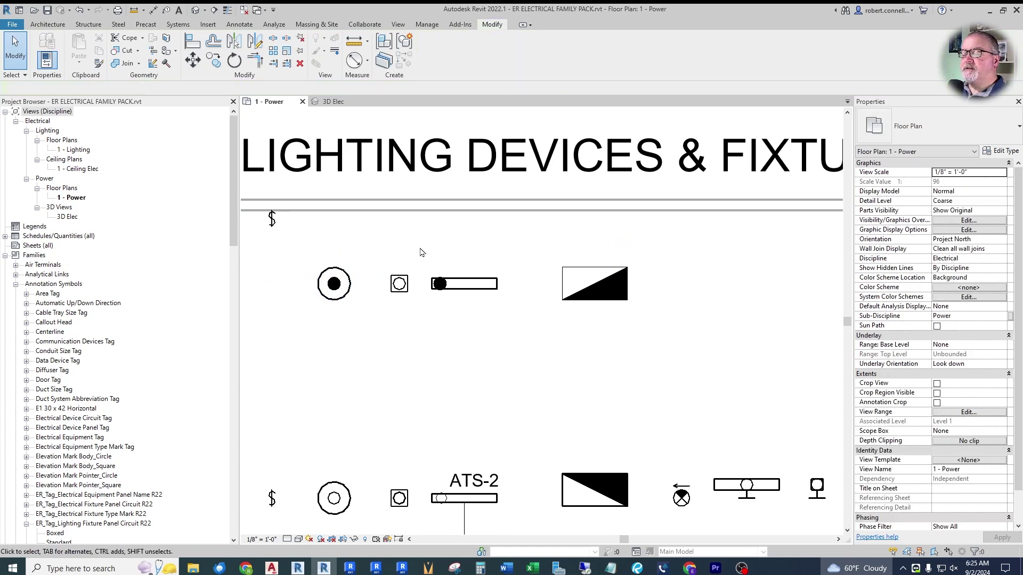
# Step: Move the non-hosted light switch and its tags up within the legend row
pyautogui.scroll(-2, 408, 265)
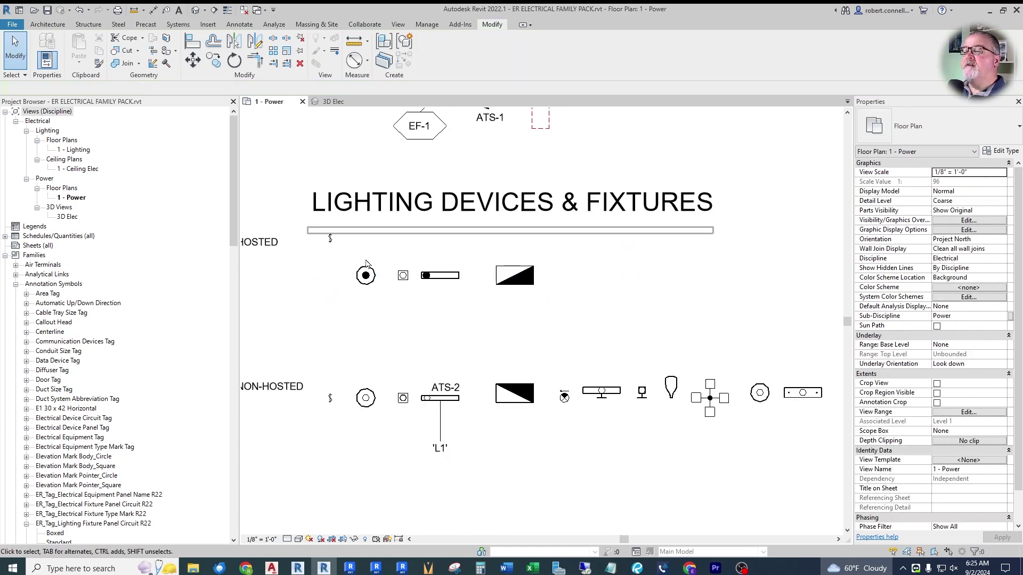
pyautogui.scroll(-2, 532, 256)
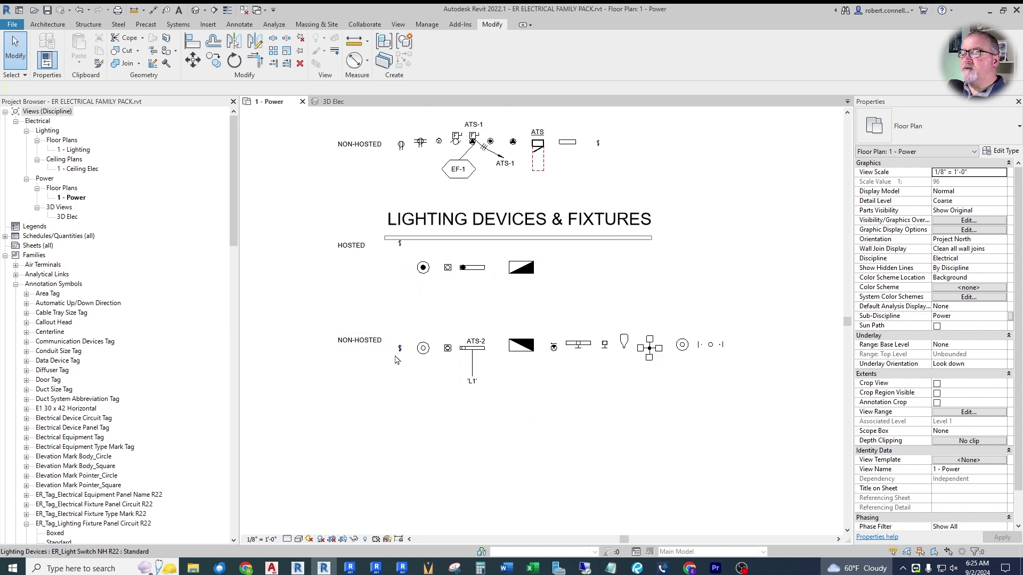
pyautogui.scroll(3, 395, 367)
pyautogui.click(379, 404)
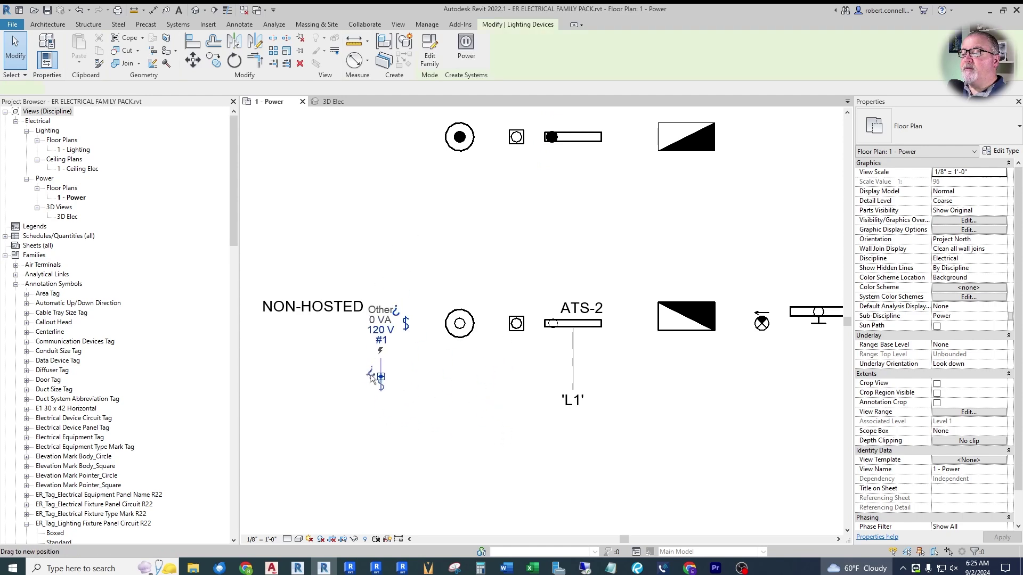
pyautogui.moveTo(379, 404); pyautogui.dragTo(393, 339)
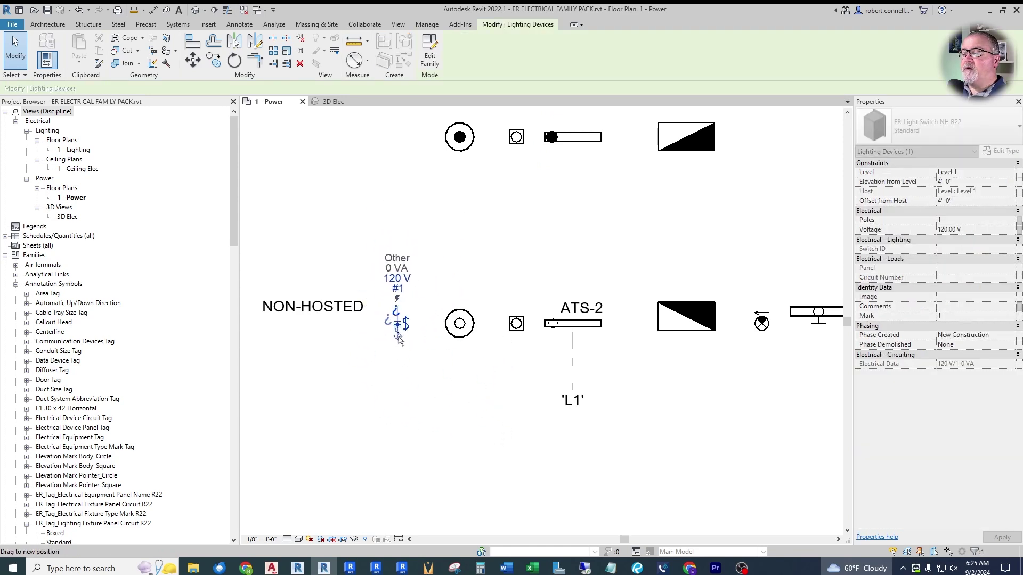
# Step: Select and inspect the non-hosted circular light fixture on the plan
pyautogui.click(383, 374)
pyautogui.scroll(2, 449, 311)
pyautogui.click(448, 311)
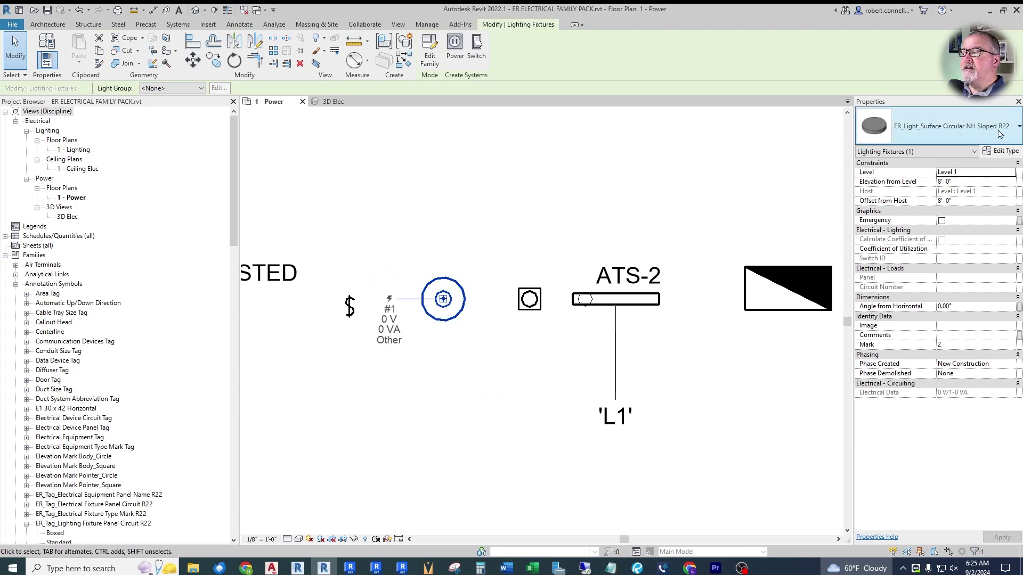
pyautogui.click(529, 272)
pyautogui.scroll(1, 529, 271)
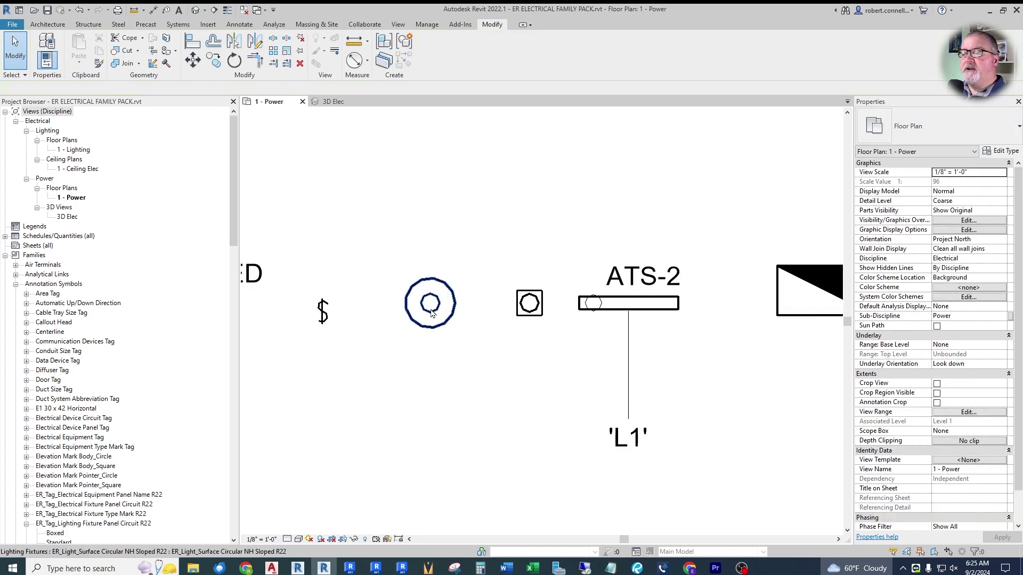
pyautogui.scroll(-2, 449, 298)
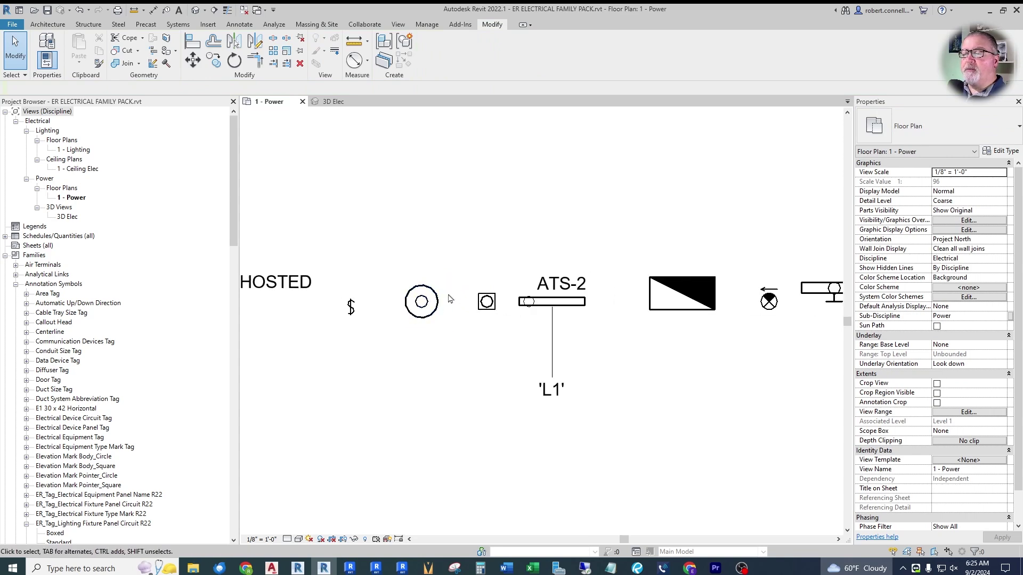
# Step: Tilt the circular surface light to 45° in the 3D Elec view and orbit to check it
pyautogui.click(339, 102)
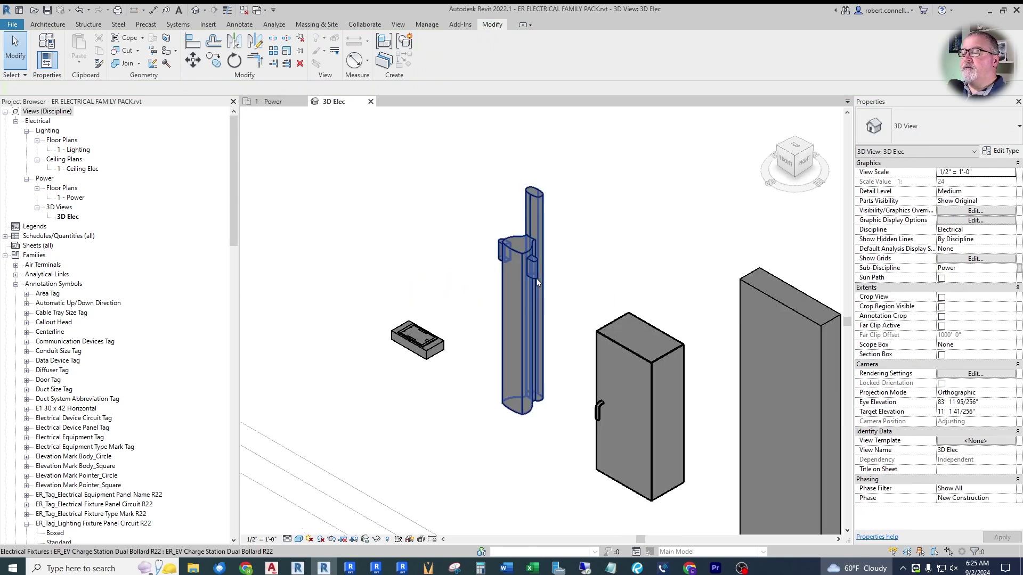
pyautogui.scroll(-4, 590, 283)
pyautogui.scroll(5, 590, 284)
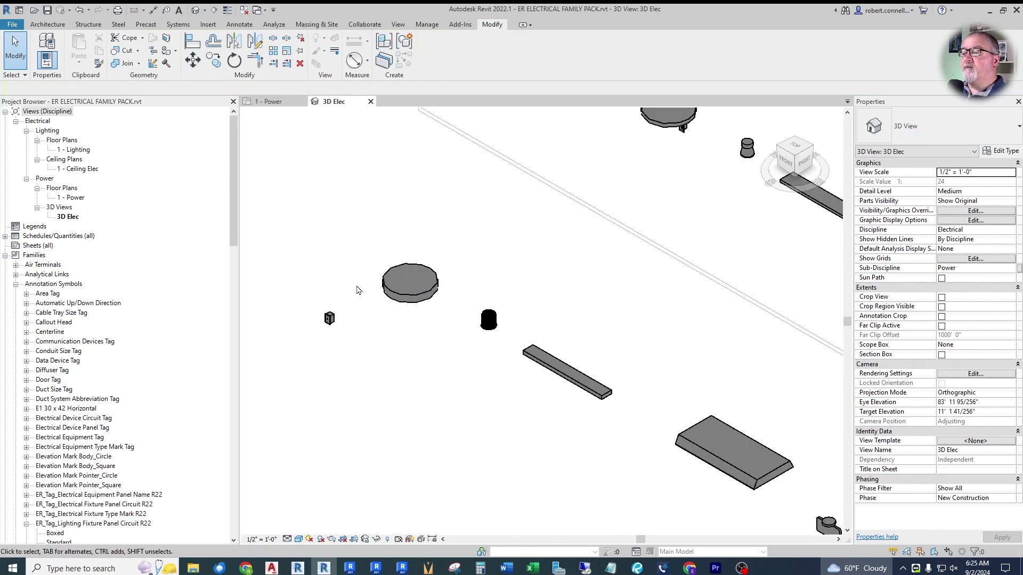
pyautogui.click(488, 287)
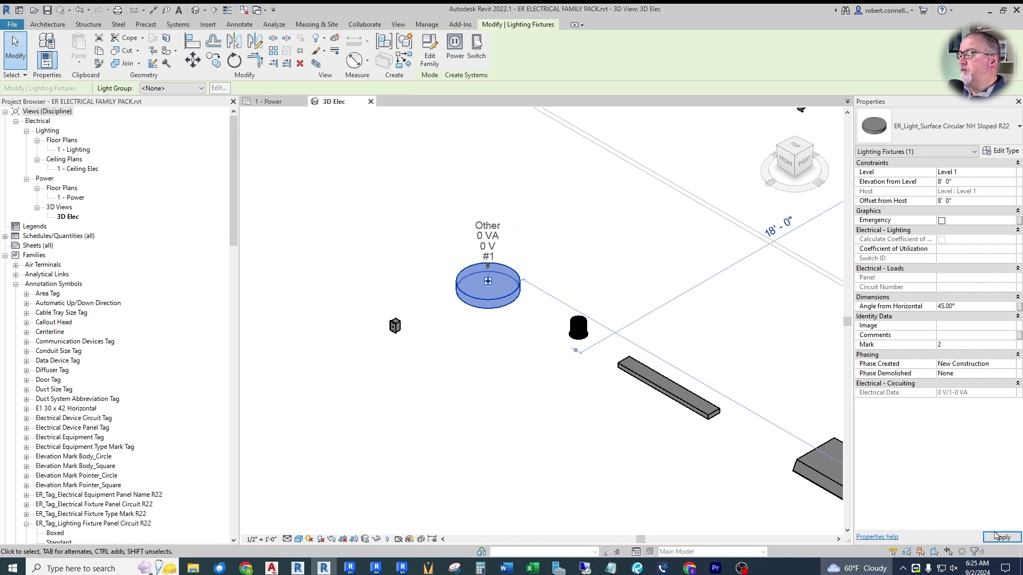
pyautogui.click(995, 537)
pyautogui.click(524, 310)
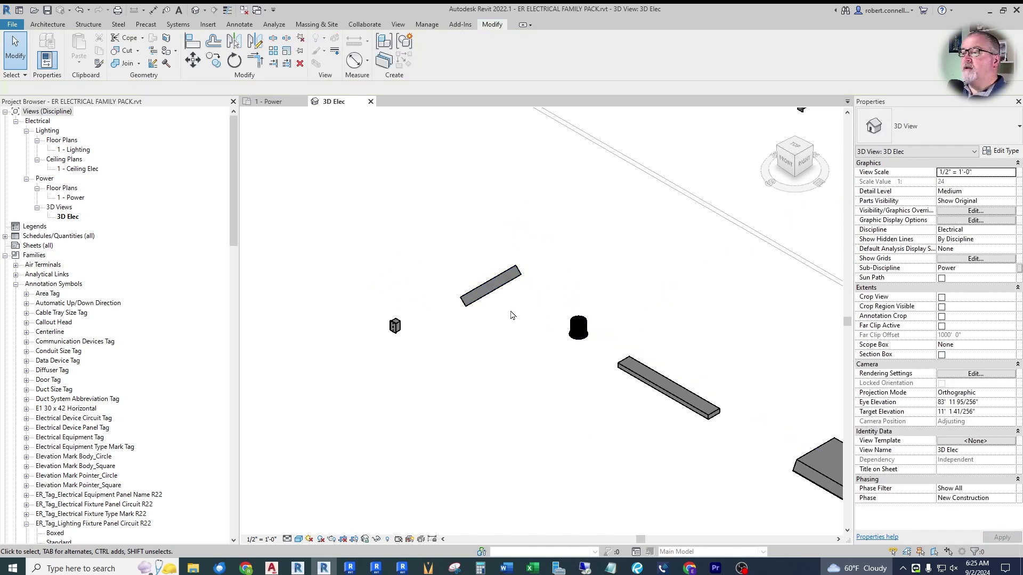
pyautogui.keyDown('shift'); pyautogui.moveTo(507, 314); pyautogui.dragTo(751, 400, button='middle'); pyautogui.keyUp('shift')
pyautogui.keyDown('shift'); pyautogui.moveTo(539, 237); pyautogui.dragTo(345, 137, button='middle'); pyautogui.keyUp('shift')
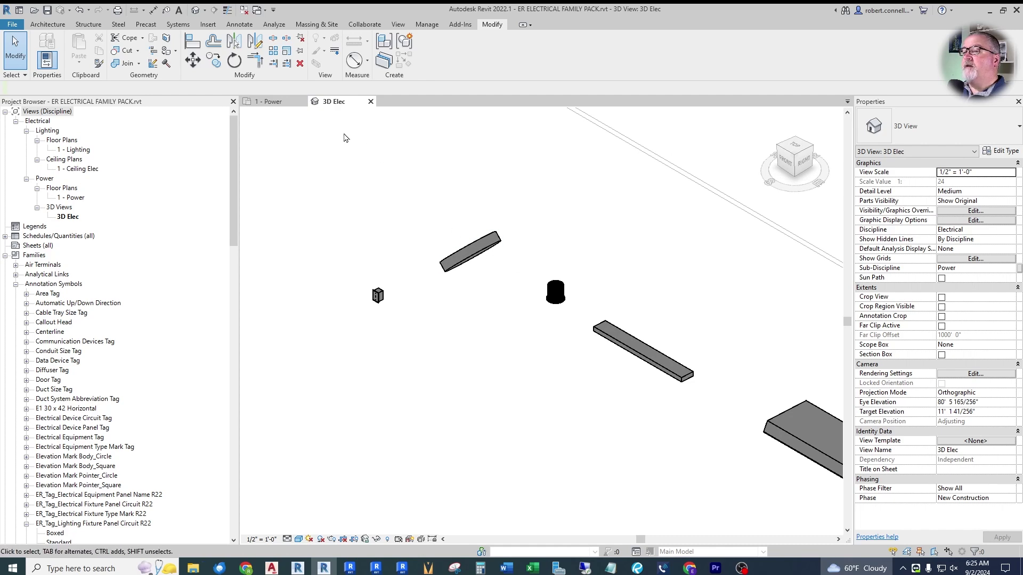
# Step: Set the recessed downlight's Angle from Horizontal to 15° on the 1 - Power plan
pyautogui.click(274, 103)
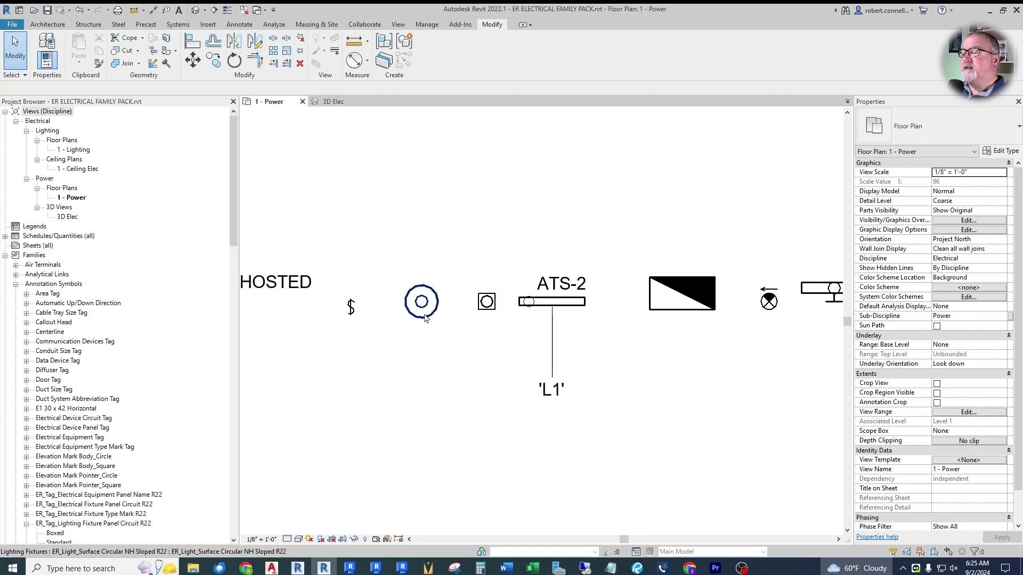
pyautogui.scroll(2, 427, 308)
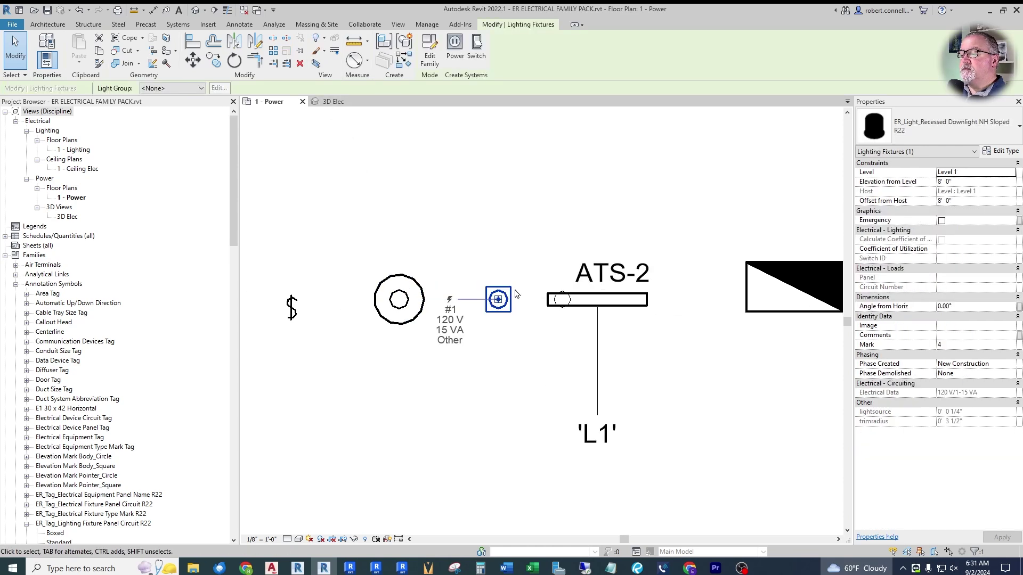
pyautogui.scroll(1, 516, 294)
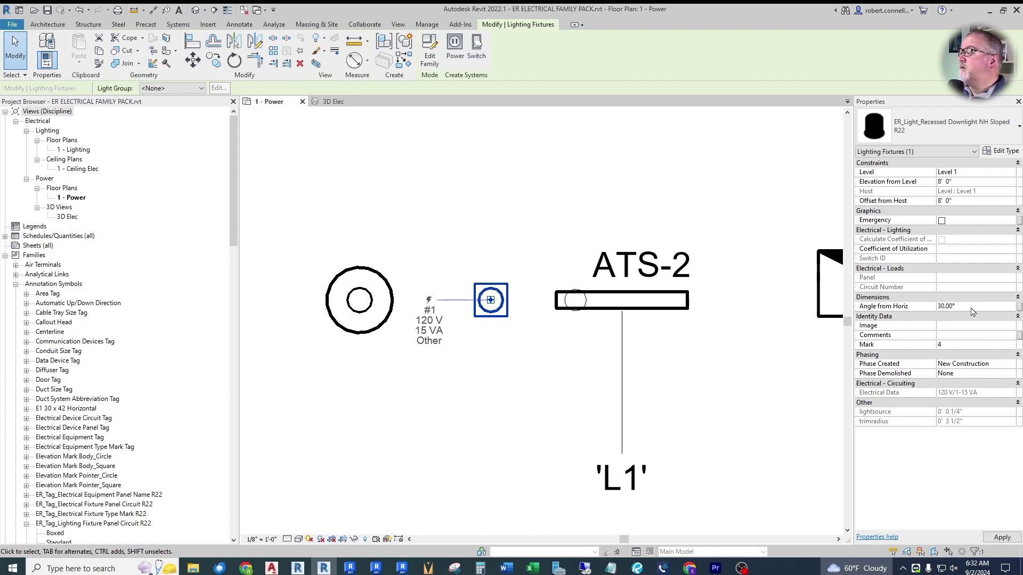
pyautogui.click(1002, 537)
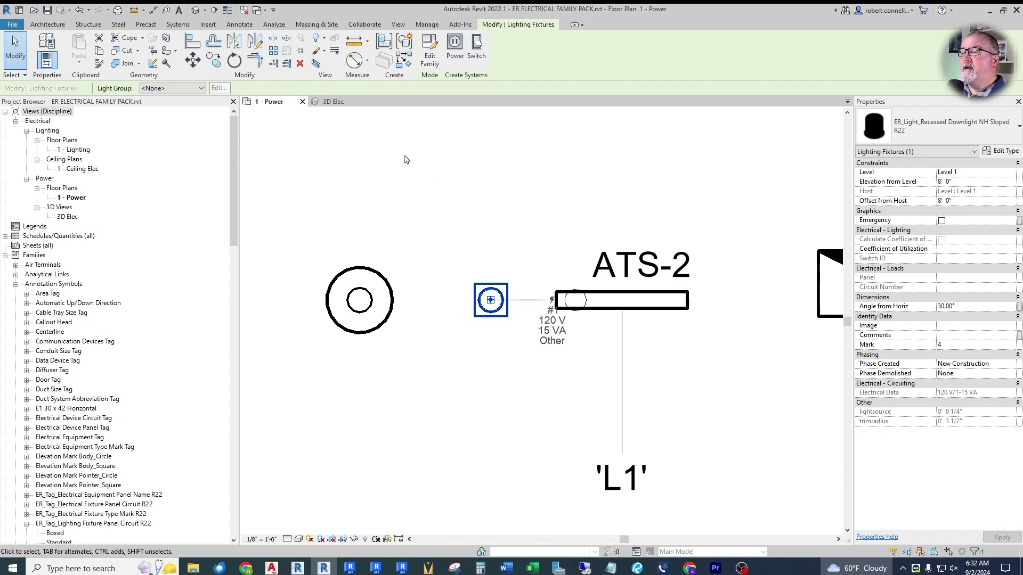
pyautogui.press('Escape')
# Step: Verify the downlight's 15° tilt in 3D Elec, then return to 1 - Power
pyautogui.click(334, 102)
pyautogui.scroll(-2, 511, 296)
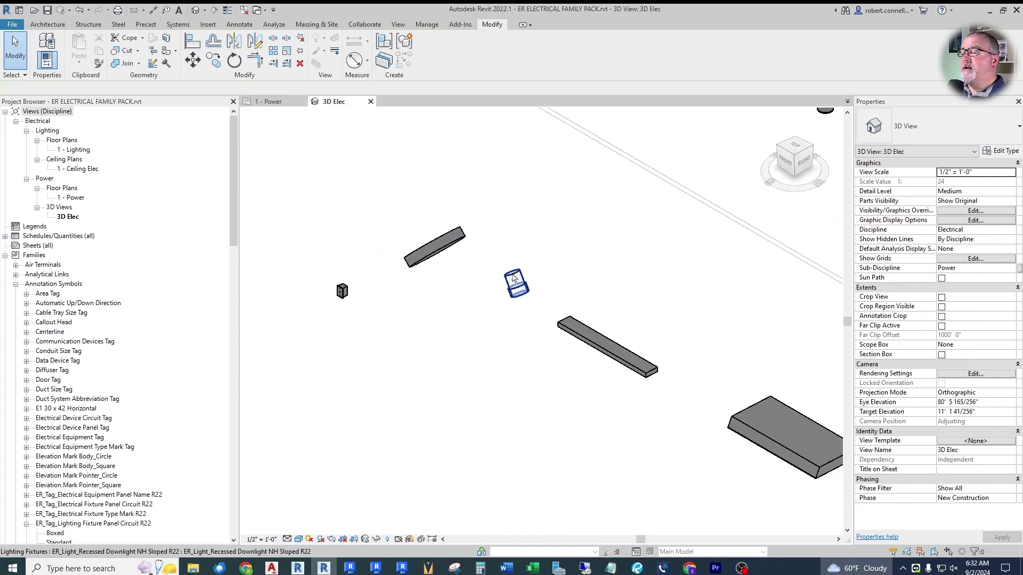
pyautogui.click(514, 282)
pyautogui.click(975, 307)
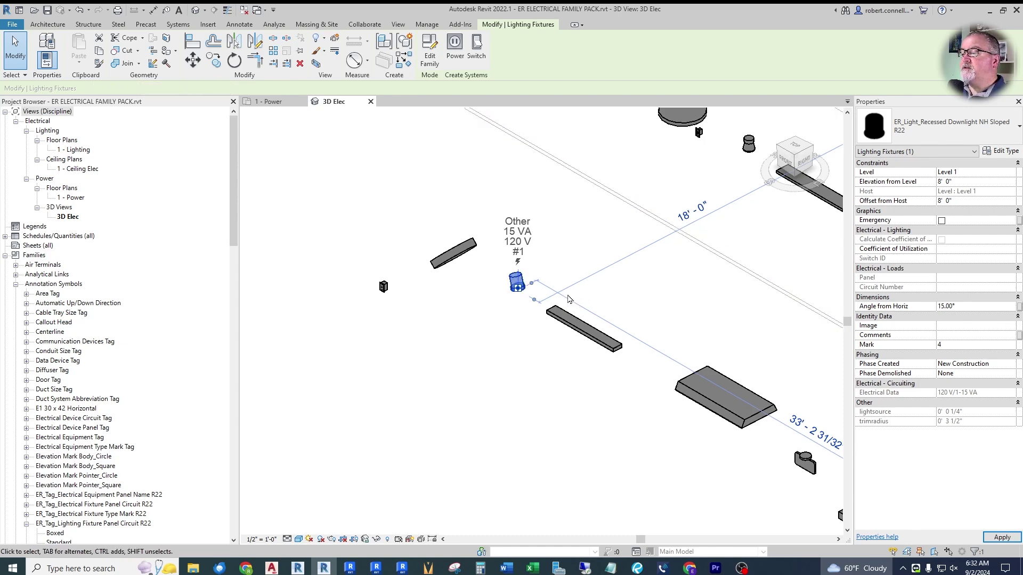
pyautogui.press('Escape')
pyautogui.scroll(2, 515, 281)
pyautogui.click(515, 281)
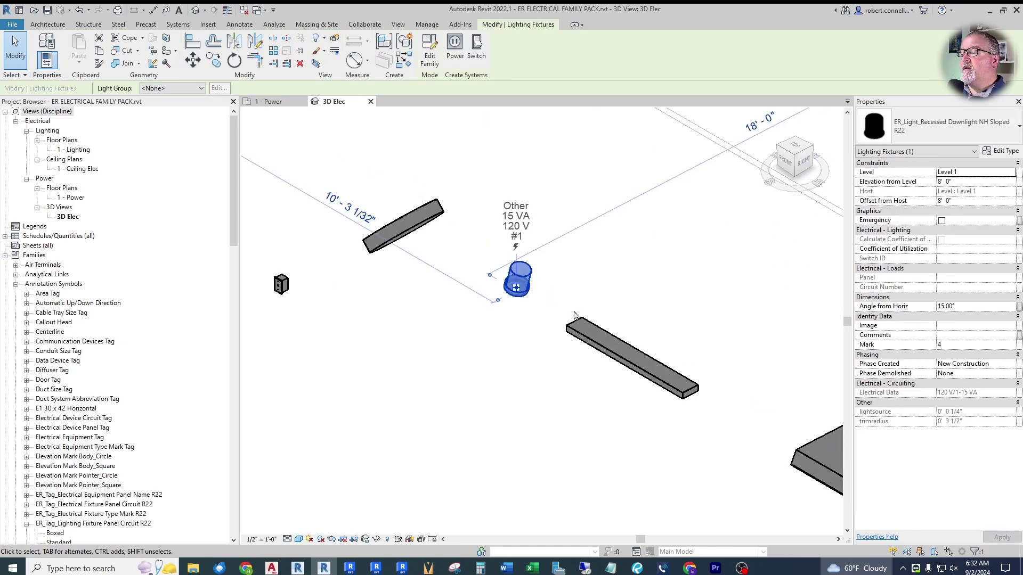
pyautogui.click(517, 329)
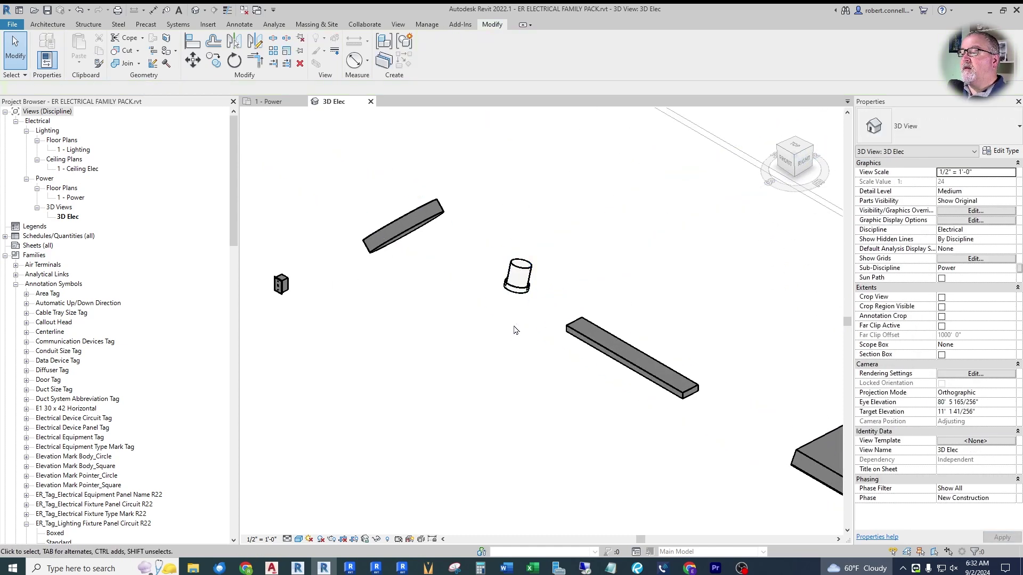
pyautogui.click(273, 103)
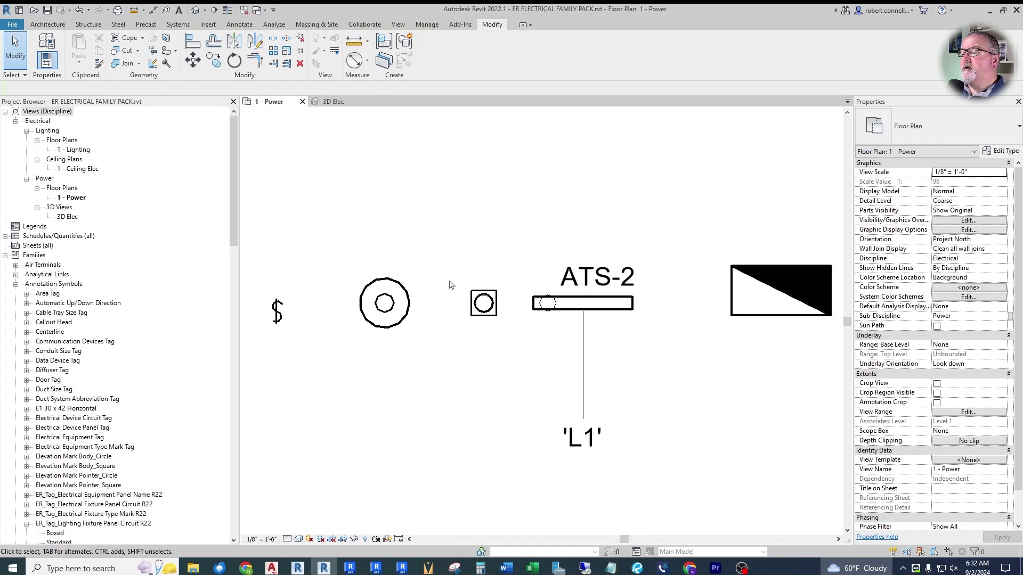
pyautogui.scroll(1, 493, 314)
# Step: Check the surface linear light fixture and the ATS-2 tag in the legend
pyautogui.scroll(-2, 434, 309)
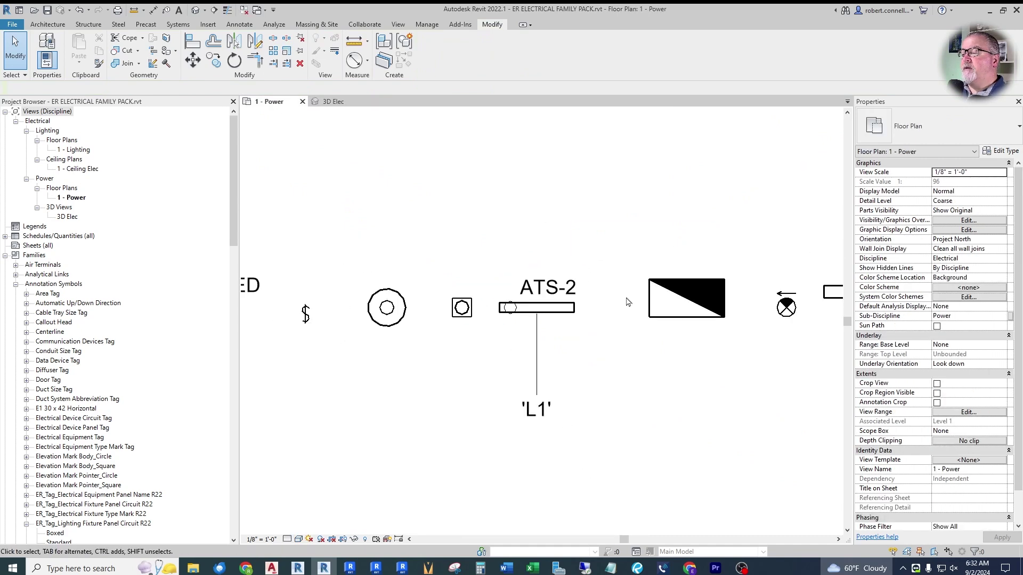
pyautogui.scroll(1, 627, 302)
pyautogui.scroll(-2, 471, 318)
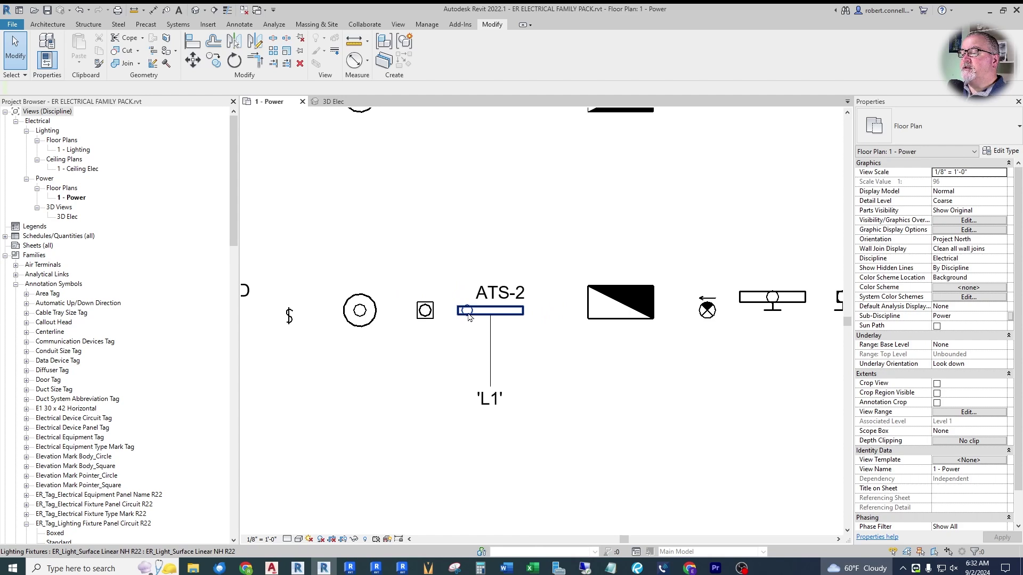
pyautogui.click(468, 317)
pyautogui.click(462, 368)
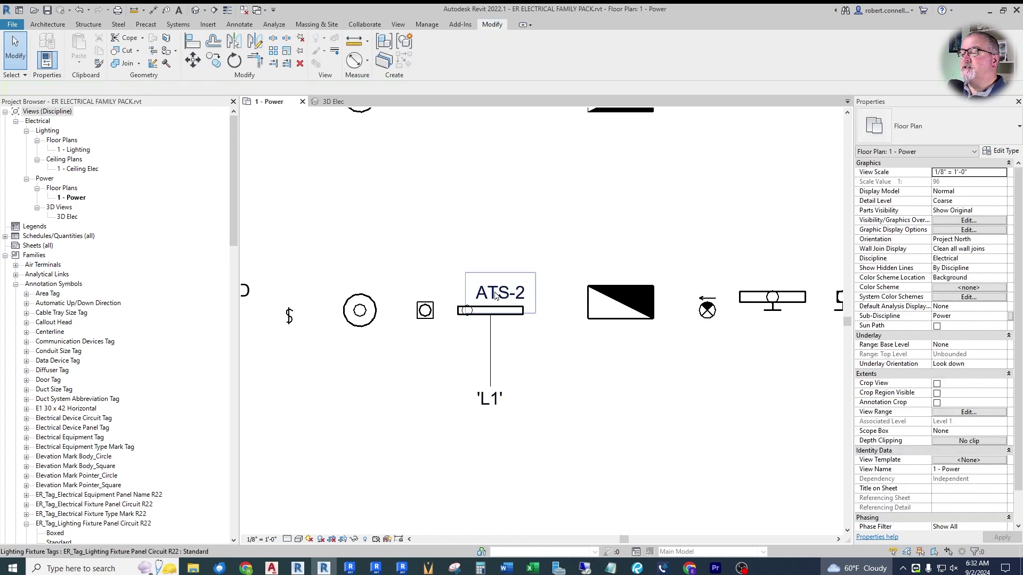
pyautogui.click(500, 296)
pyautogui.scroll(-4, 490, 309)
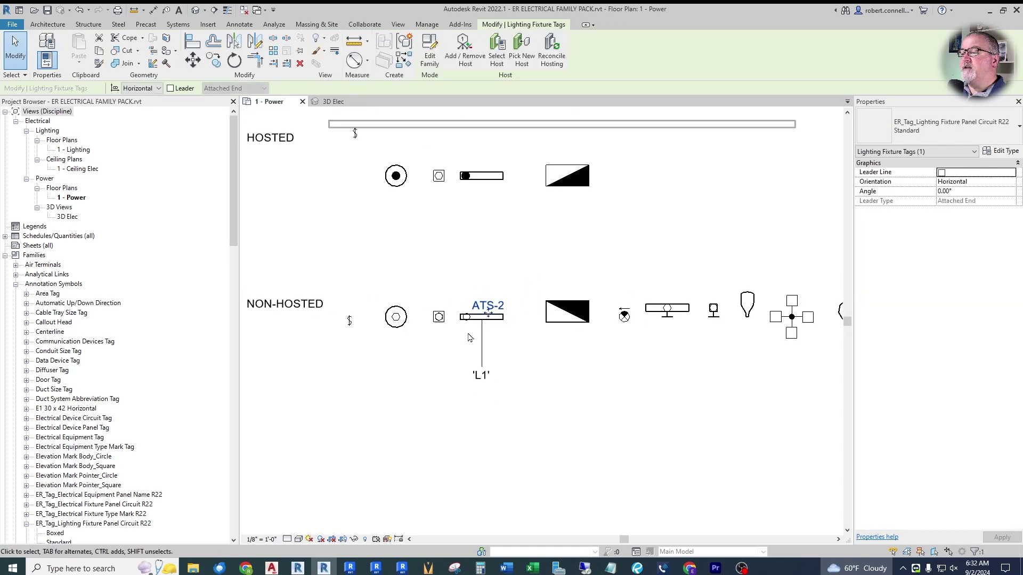
pyautogui.scroll(4, 478, 317)
pyautogui.press('Escape')
pyautogui.scroll(1, 460, 408)
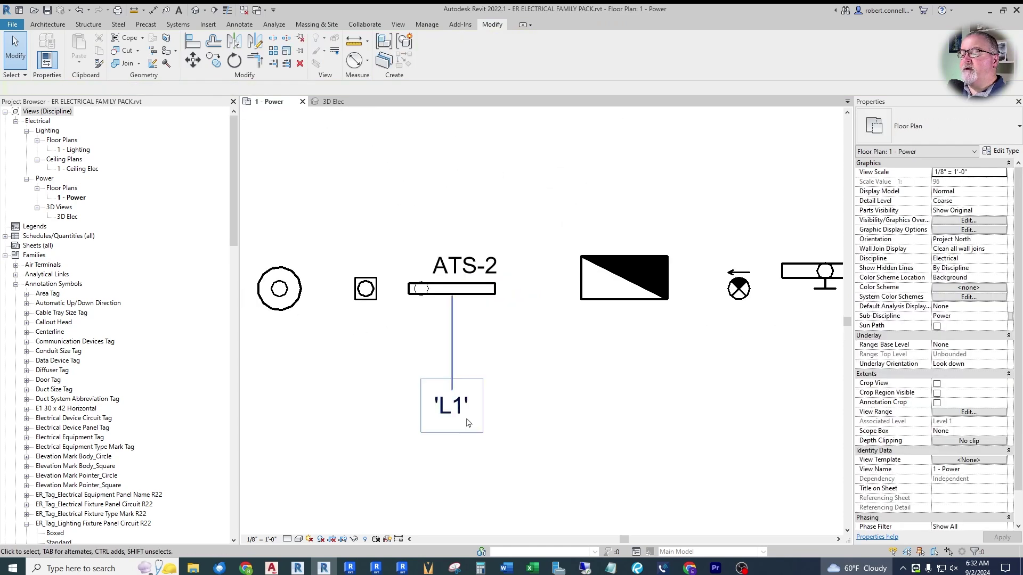
pyautogui.scroll(-2, 450, 409)
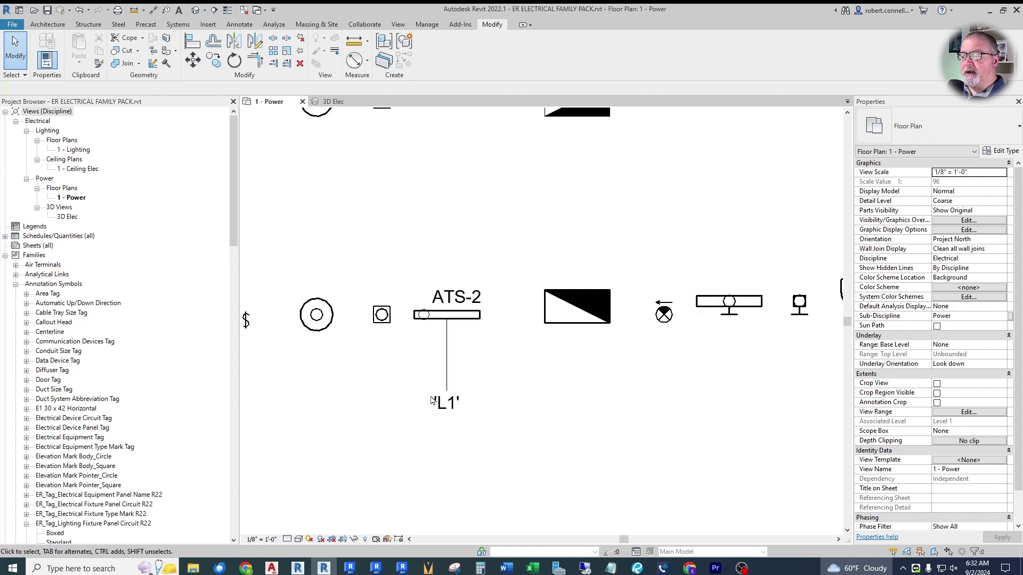
pyautogui.scroll(2, 553, 317)
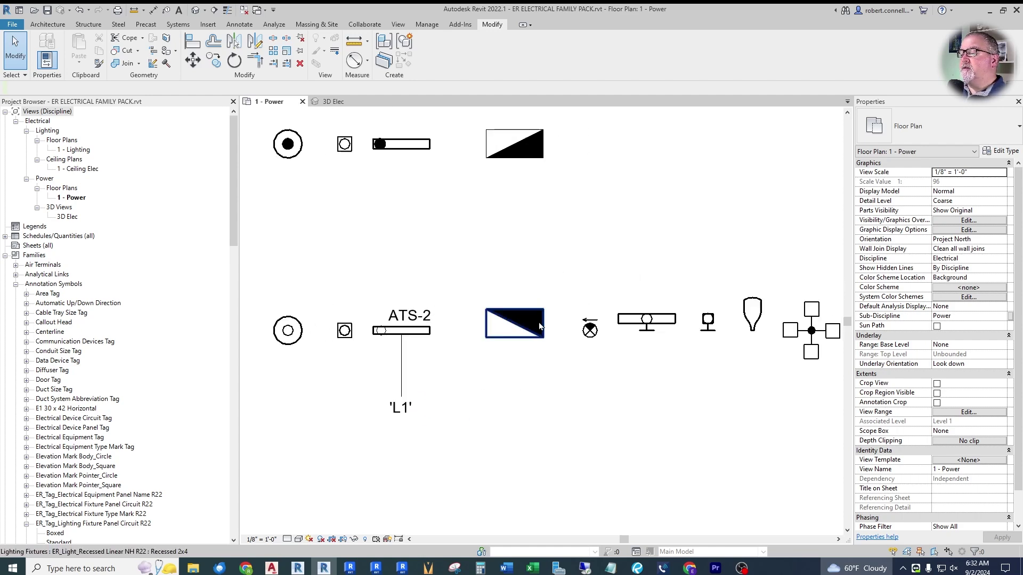
# Step: Nudge the Recessed Linear 2x4 fixture slightly left and down
pyautogui.click(468, 328)
pyautogui.scroll(-2, 426, 355)
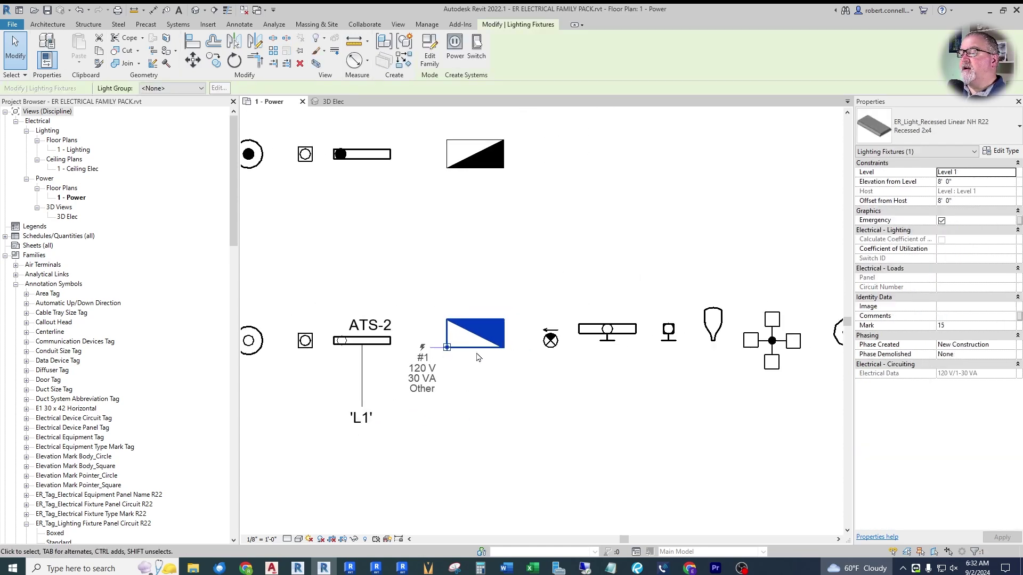
pyautogui.moveTo(486, 335)
pyautogui.mouseDown()
pyautogui.moveTo(474, 285)
pyautogui.moveTo(462, 340)
pyautogui.moveTo(474, 339)
pyautogui.mouseUp()
pyautogui.press('Escape')
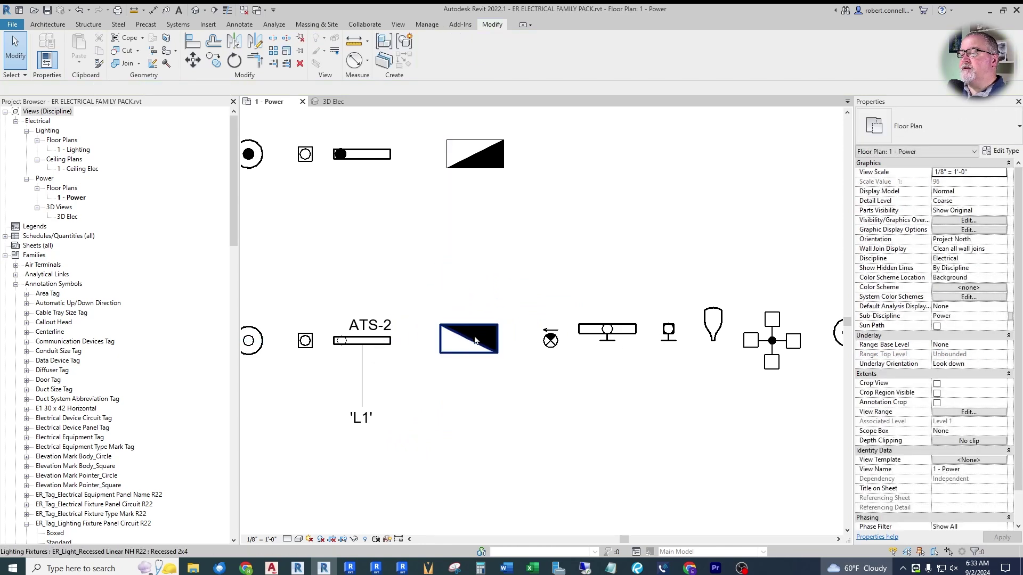
pyautogui.scroll(5, 623, 373)
# Step: Turn on Arrow 1 Left and Arrow 1 Right for the exit sign in Properties
pyautogui.click(507, 333)
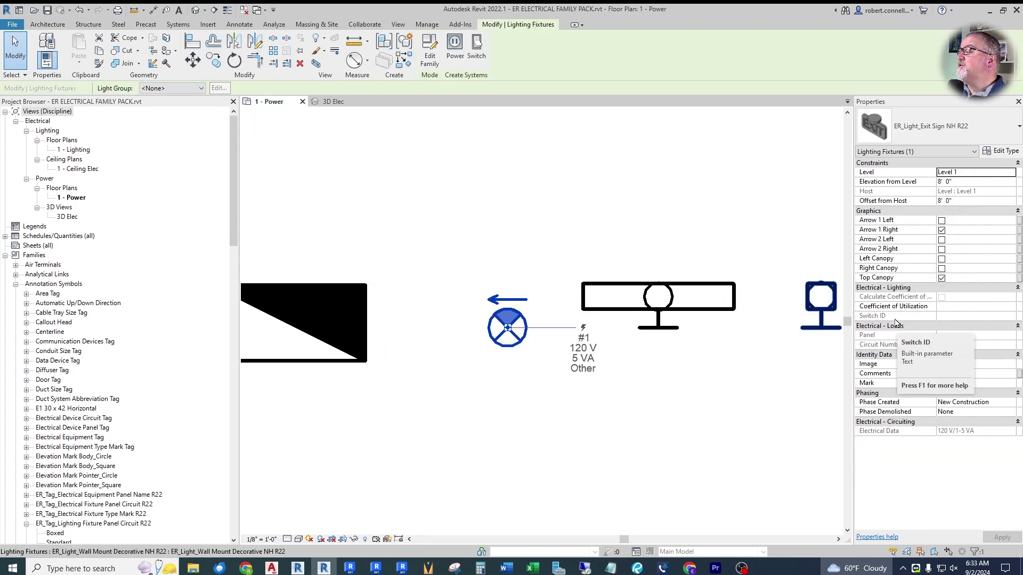
pyautogui.click(1002, 151)
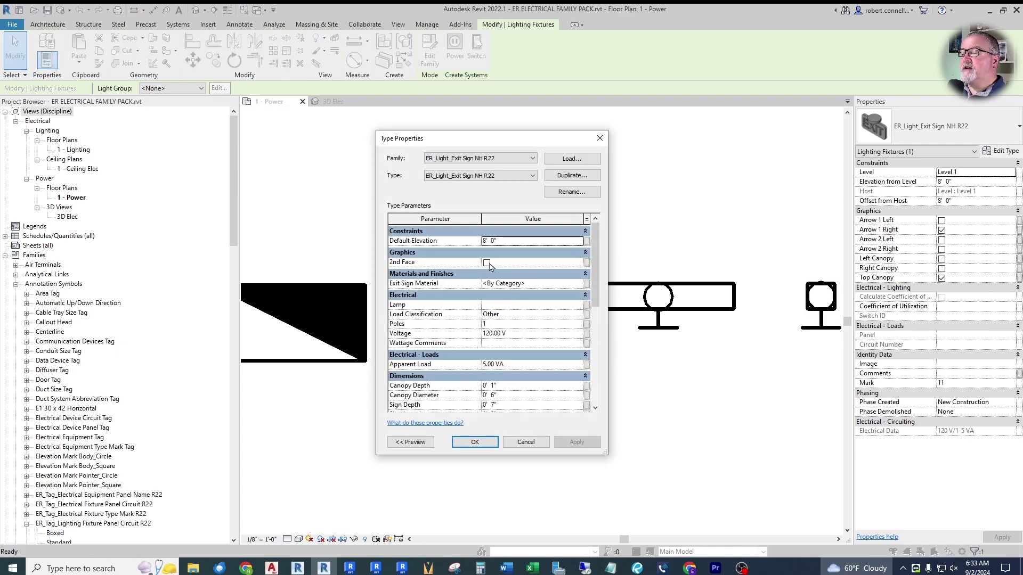
pyautogui.press('Return')
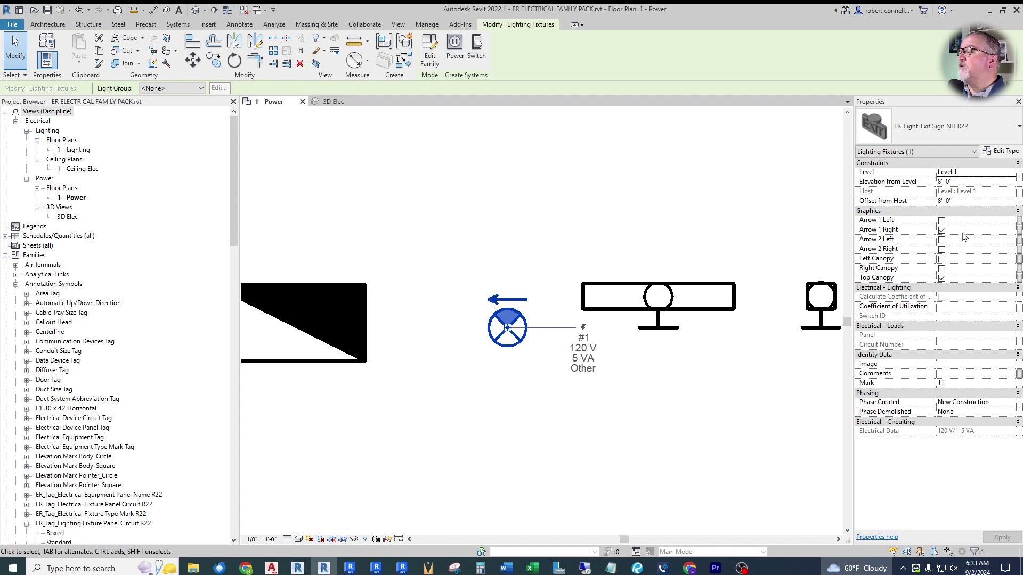
pyautogui.click(941, 224)
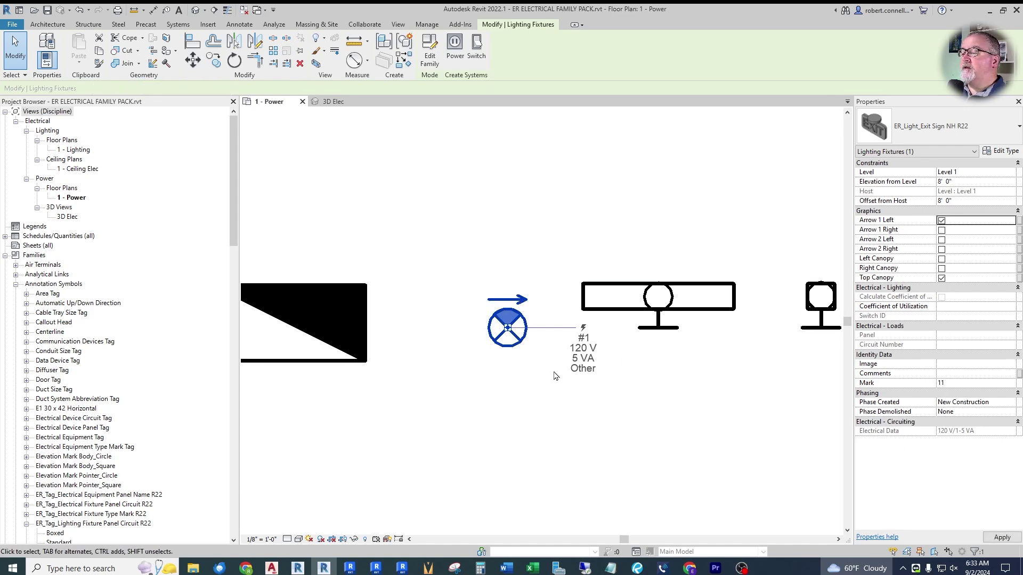
pyautogui.click(496, 402)
pyautogui.click(510, 321)
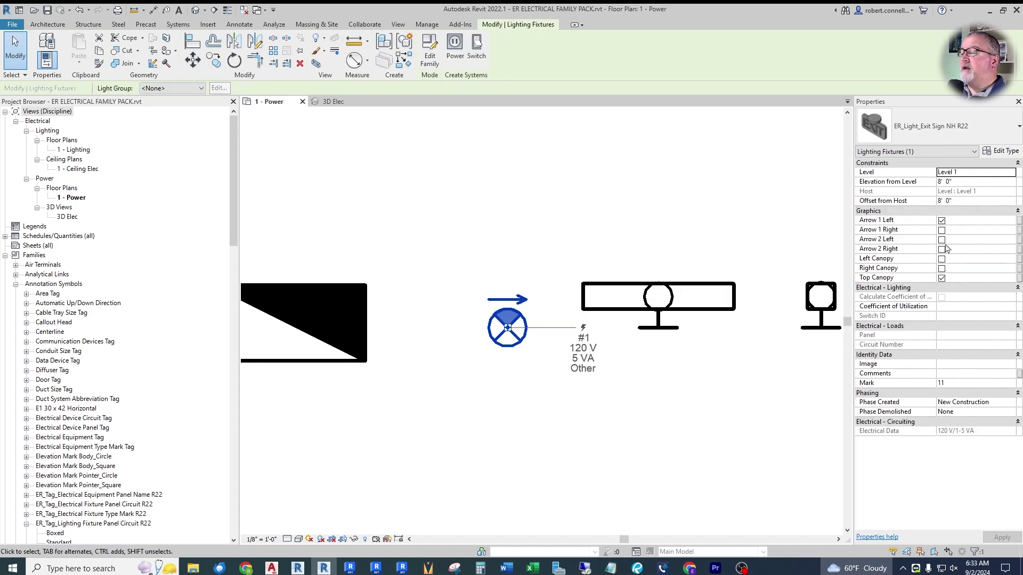
pyautogui.click(942, 231)
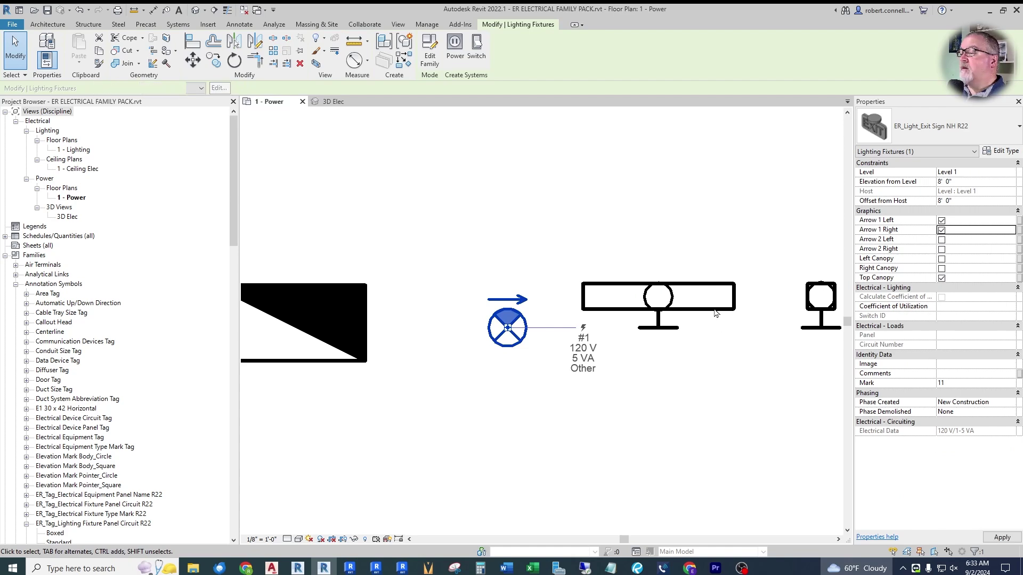
# Step: Turn on Arrow 2 Left and Arrow 2 Right for the exit sign
pyautogui.click(514, 384)
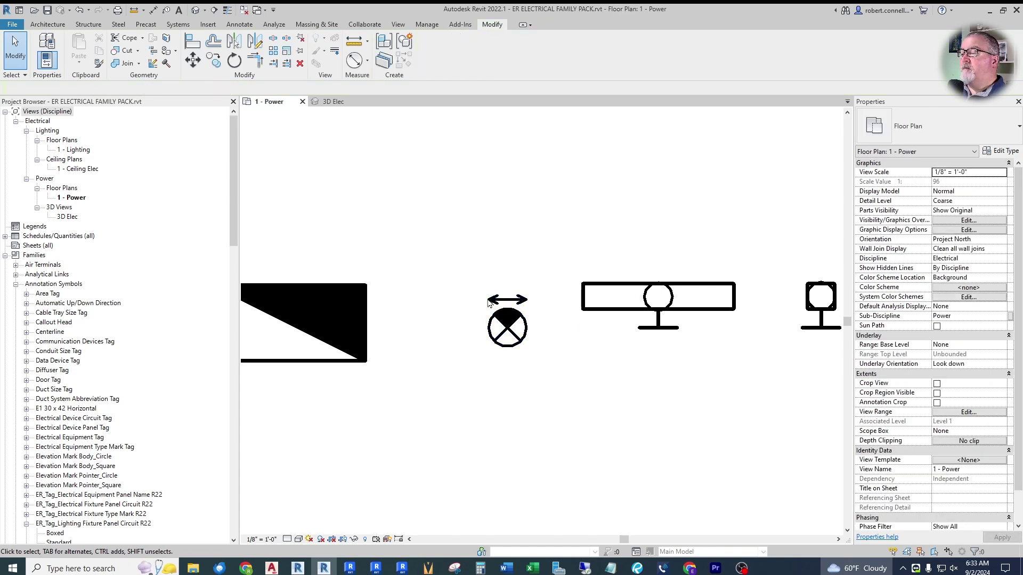
pyautogui.click(505, 326)
pyautogui.click(1001, 150)
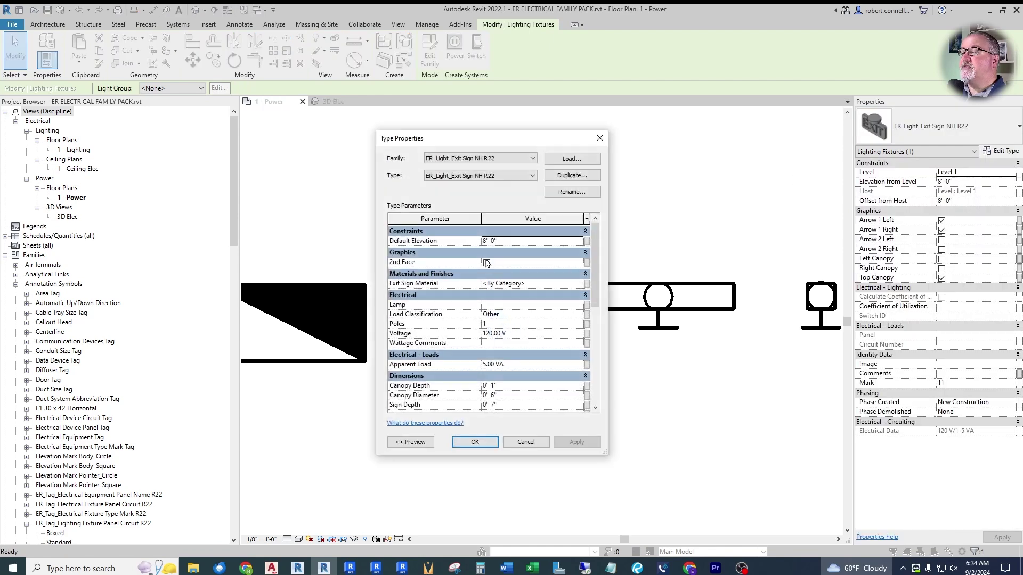
pyautogui.click(475, 442)
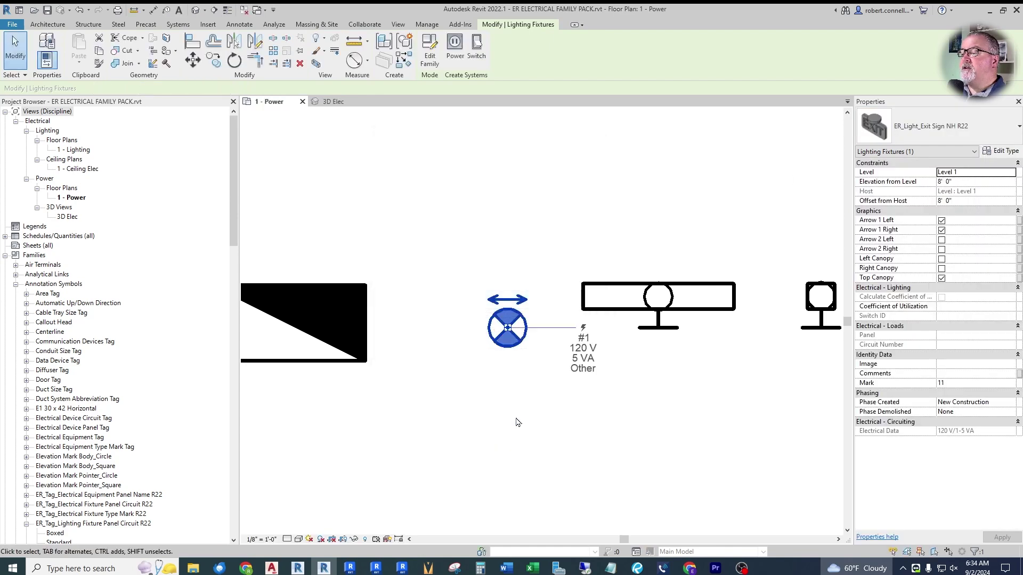
pyautogui.click(941, 240)
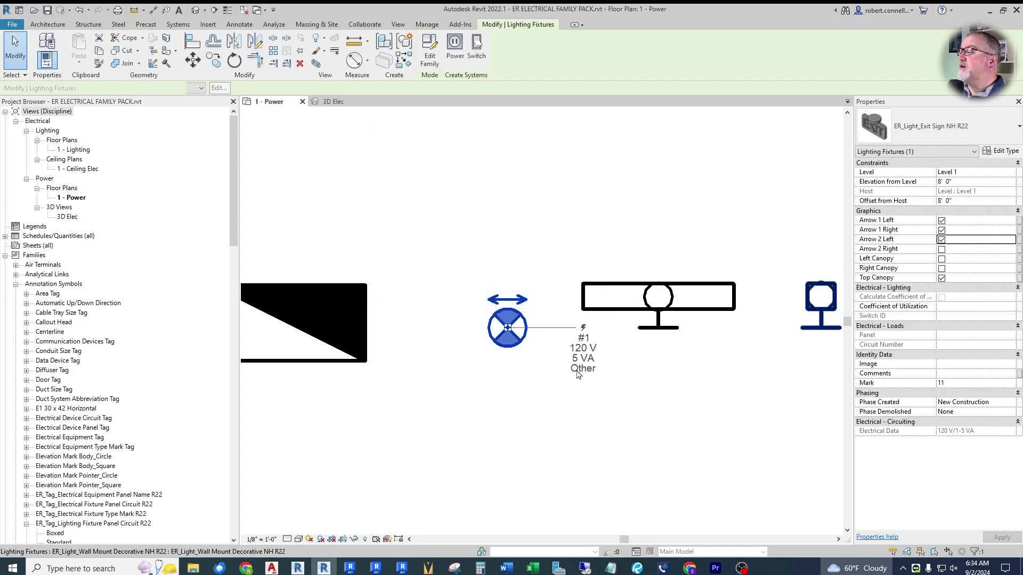
pyautogui.click(941, 249)
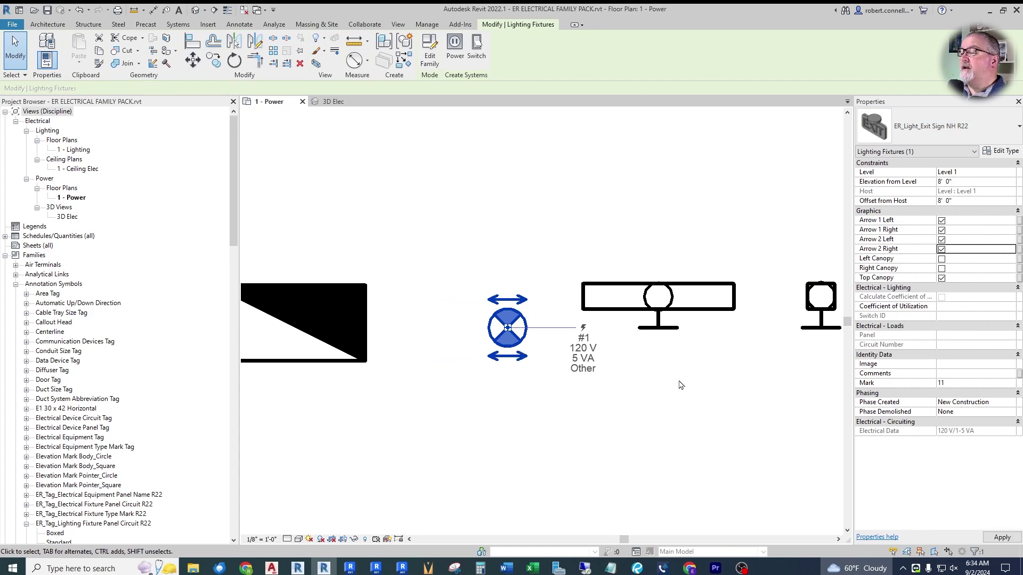
# Step: In the 3D Elec view, change the exit sign from Top Canopy to Right Canopy
pyautogui.click(330, 102)
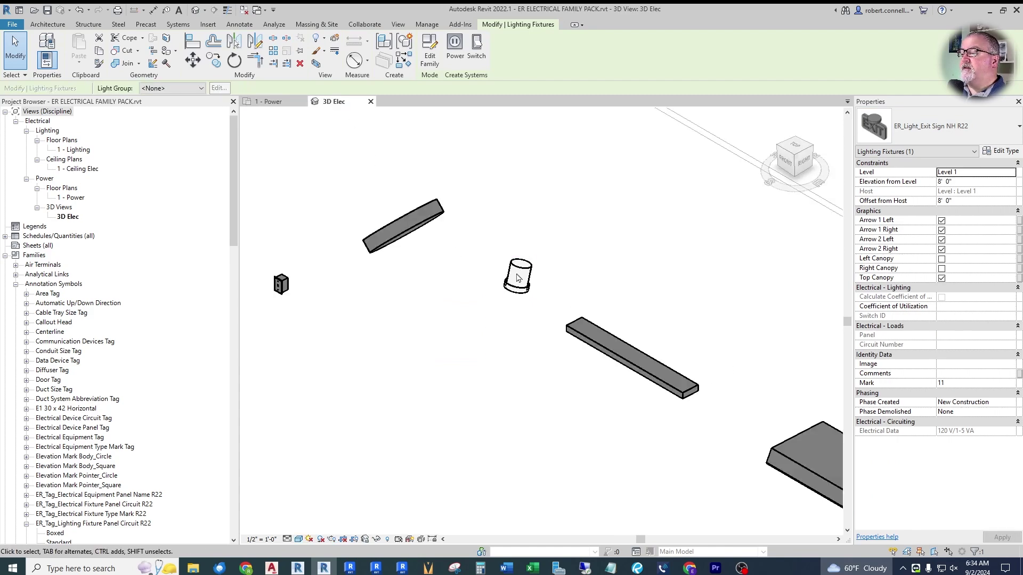
pyautogui.scroll(-3, 395, 221)
pyautogui.scroll(5, 773, 428)
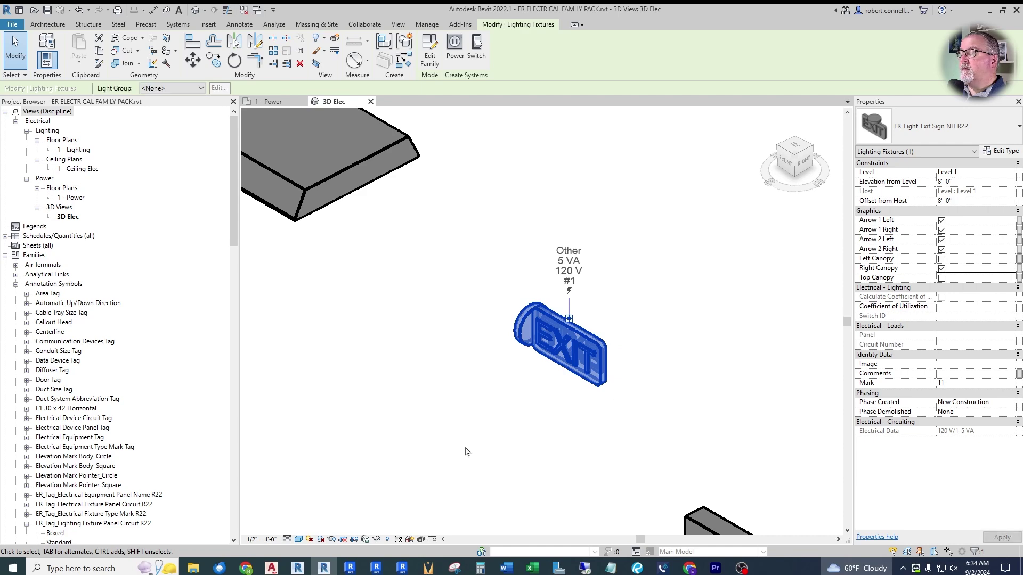
pyautogui.click(465, 450)
pyautogui.scroll(-3, 346, 203)
# Step: Return to the 1 - Power plan and zoom to the pole and pendant light symbols
pyautogui.click(265, 103)
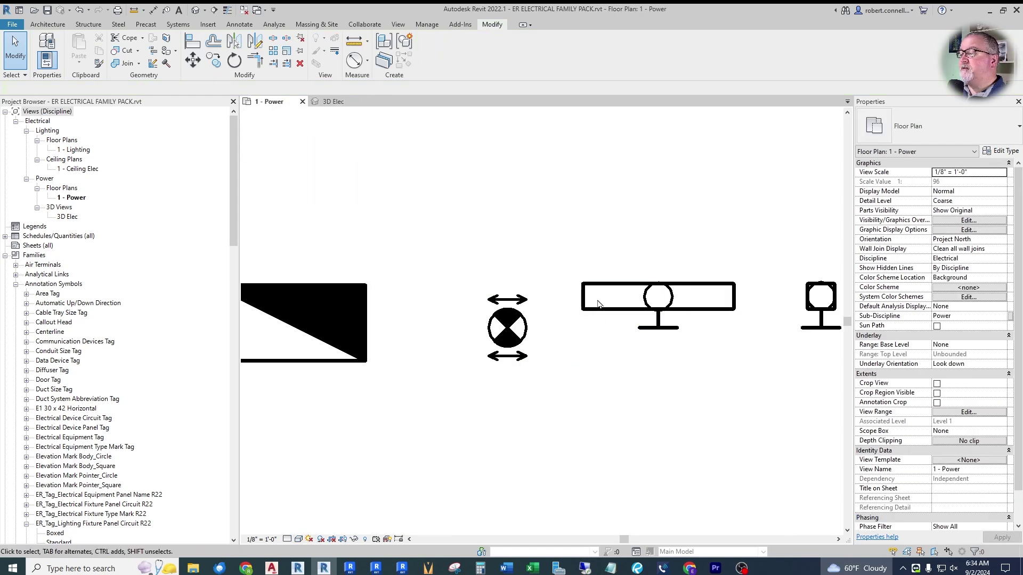
pyautogui.scroll(-2, 457, 297)
pyautogui.scroll(-2, 407, 299)
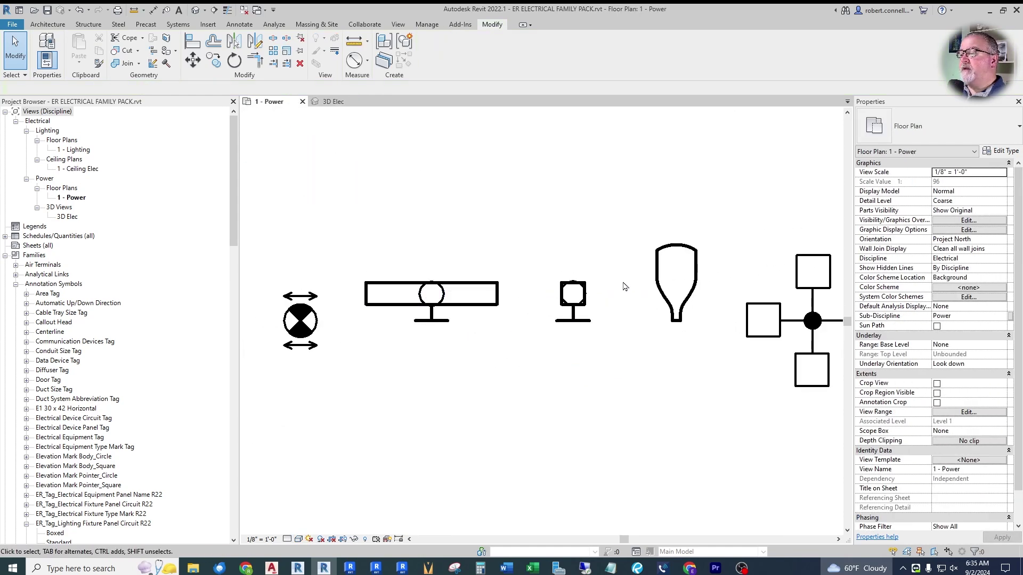
pyautogui.scroll(3, 634, 294)
pyautogui.scroll(-2, 493, 308)
pyautogui.scroll(-2, 494, 308)
pyautogui.scroll(3, 504, 294)
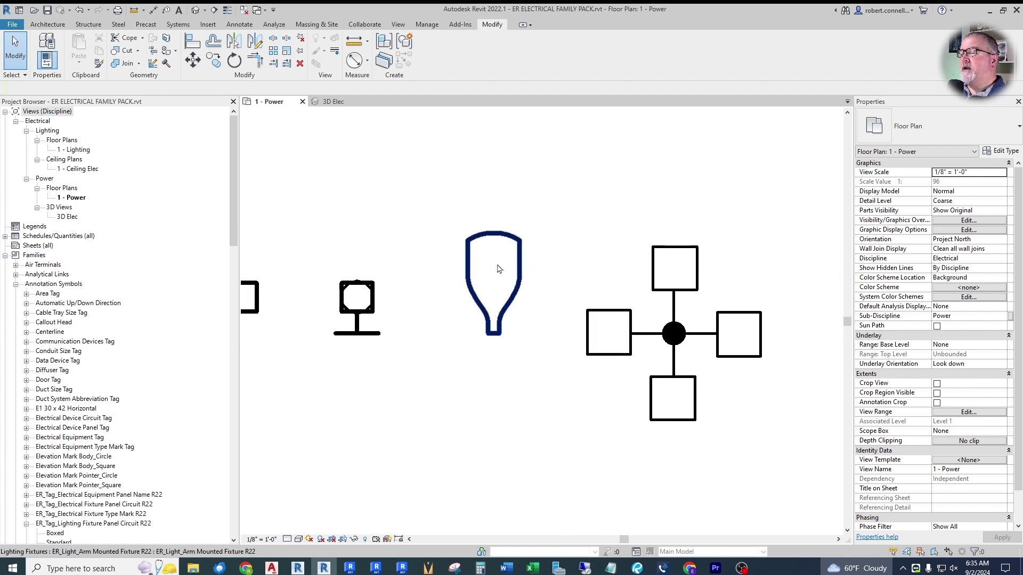
pyautogui.scroll(-2, 416, 281)
# Step: Uncheck Fixture #2 and Fixture #4 in the pole light's type properties, leaving two heads
pyautogui.scroll(3, 468, 286)
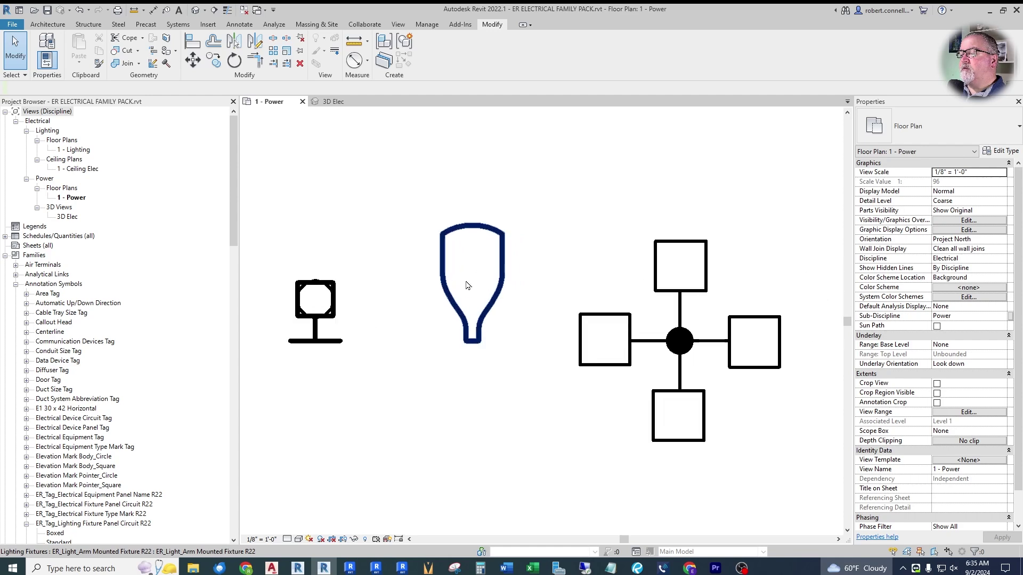
pyautogui.scroll(-2, 467, 286)
pyautogui.scroll(2, 605, 347)
pyautogui.scroll(-2, 507, 289)
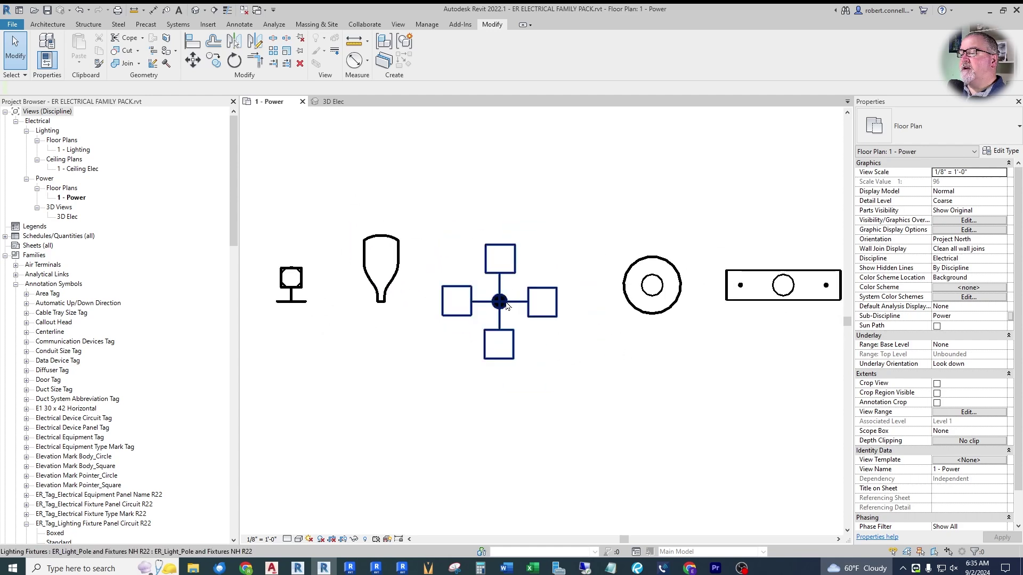
pyautogui.click(507, 306)
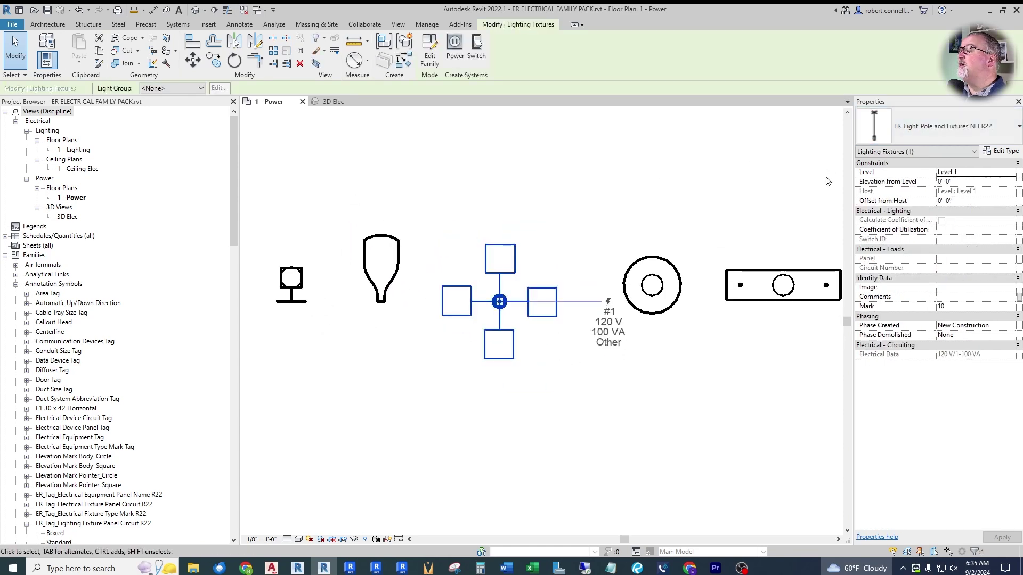
pyautogui.click(1001, 152)
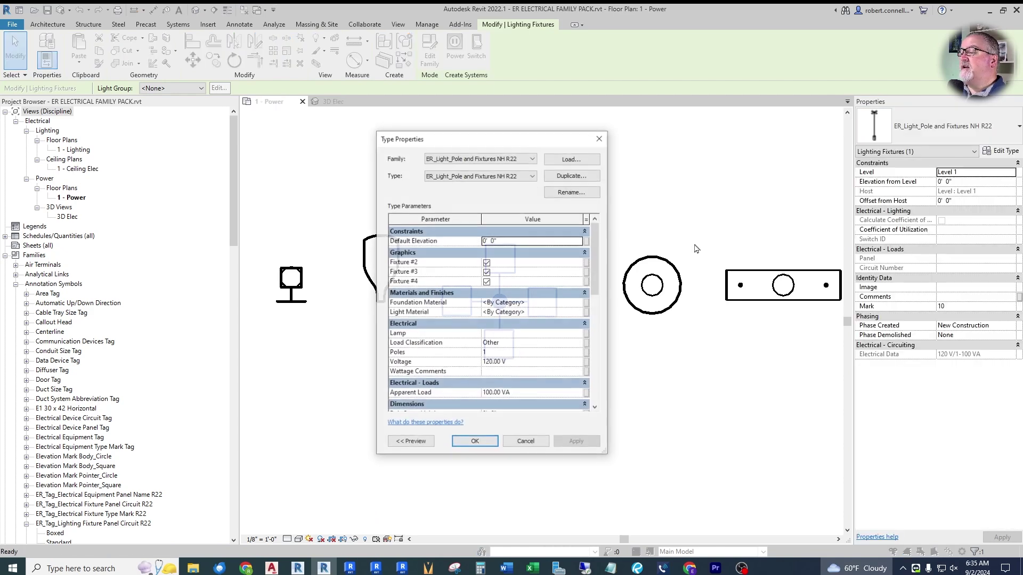
pyautogui.click(487, 282)
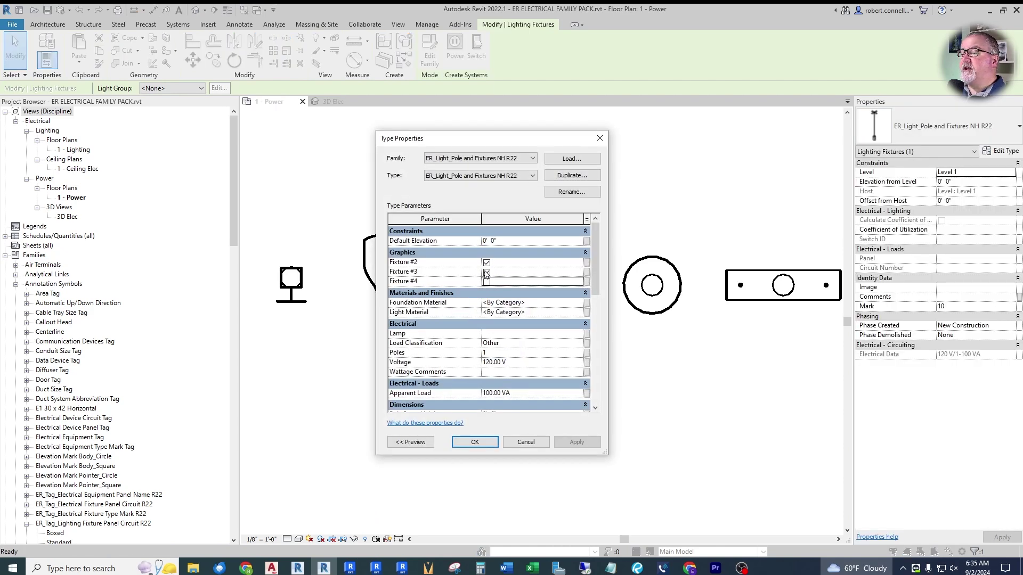
pyautogui.click(487, 273)
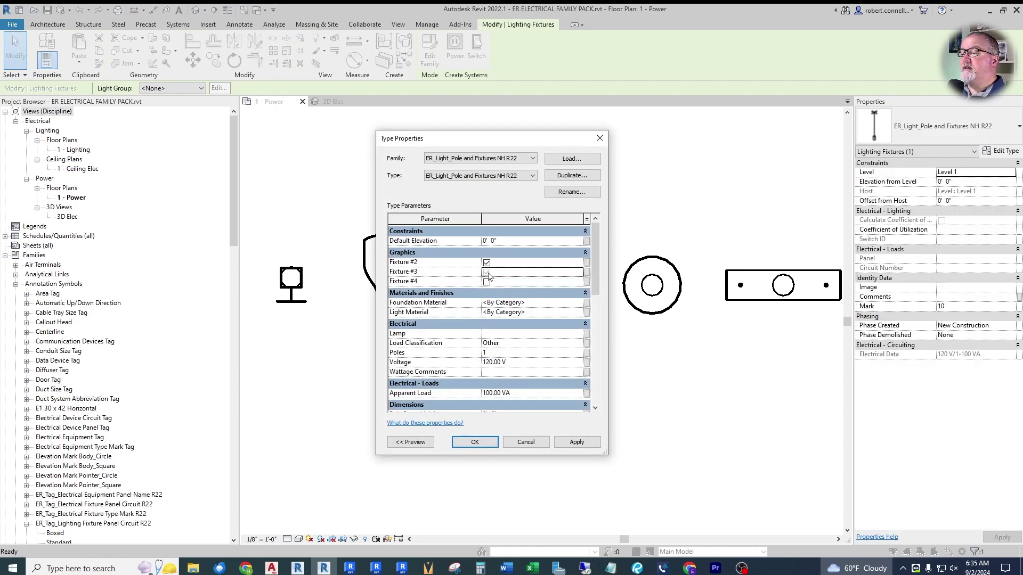
pyautogui.click(472, 442)
pyautogui.click(459, 426)
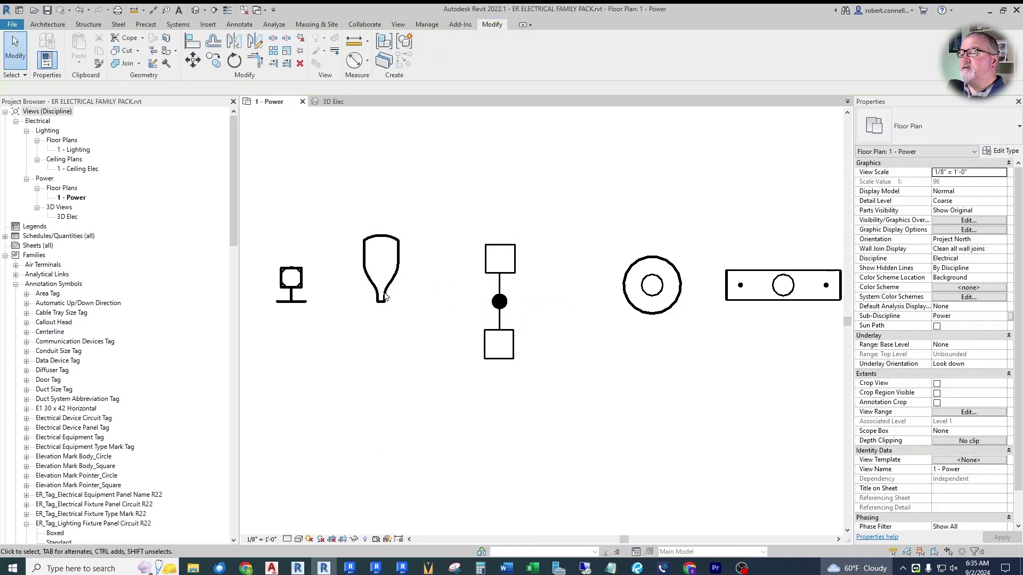
pyautogui.moveTo(682, 315); pyautogui.dragTo(574, 305, button='middle')
# Step: In the 3D Elec view, set the circular pendant's Stem Length to 3' 0"
pyautogui.click(552, 293)
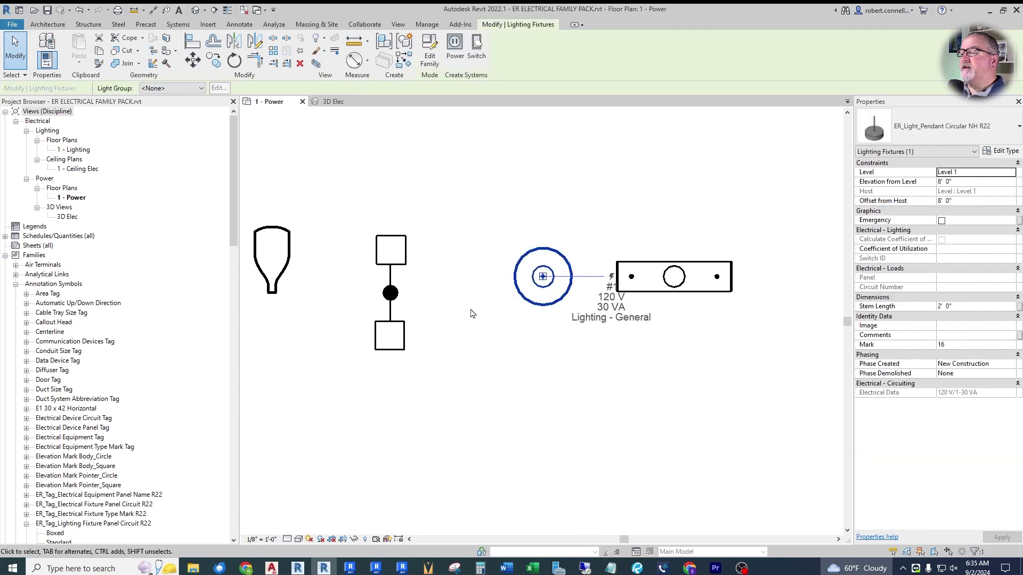
pyautogui.click(331, 101)
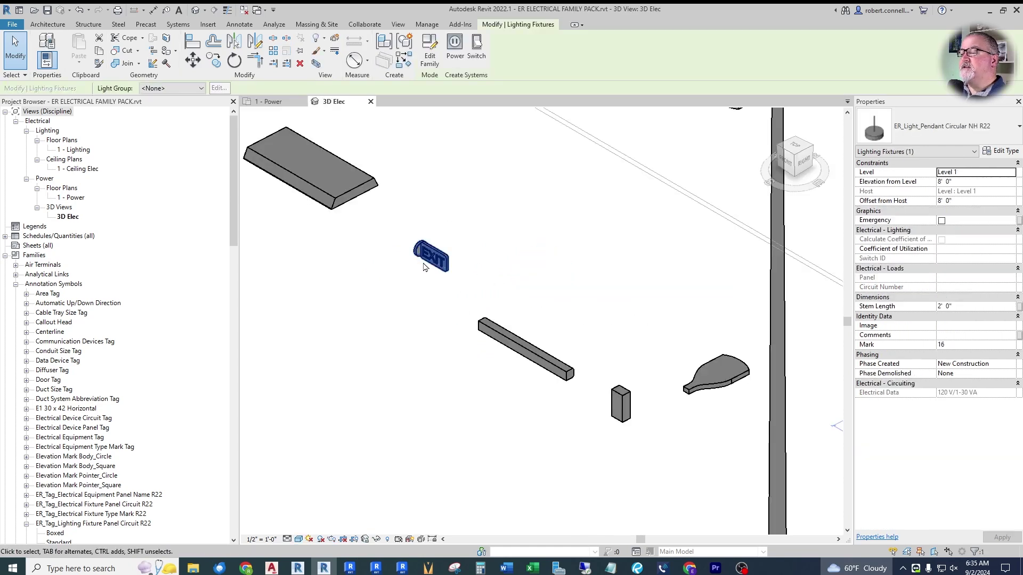
pyautogui.scroll(3, 576, 337)
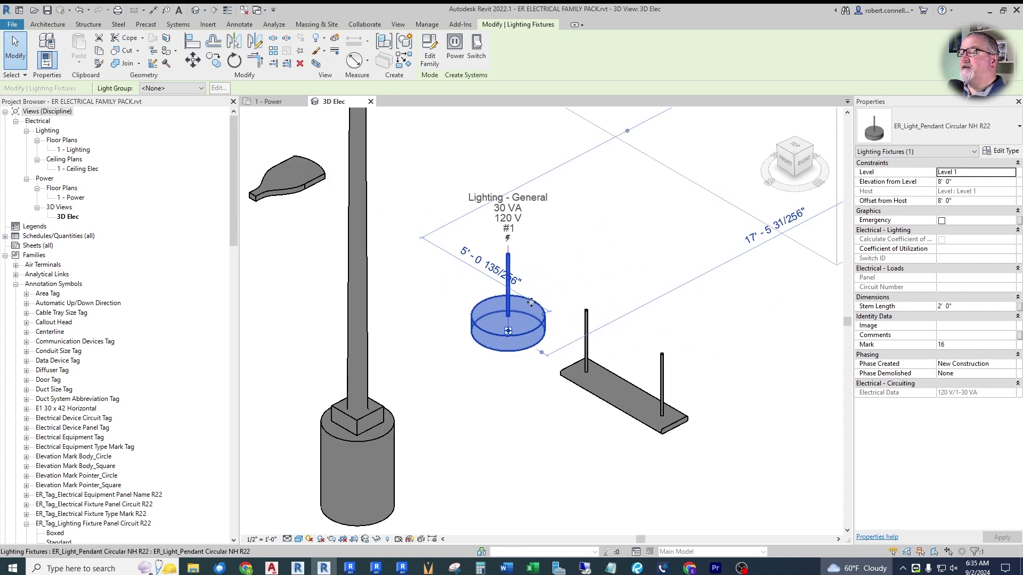
pyautogui.press('Escape')
pyautogui.scroll(3, 505, 269)
pyautogui.click(504, 268)
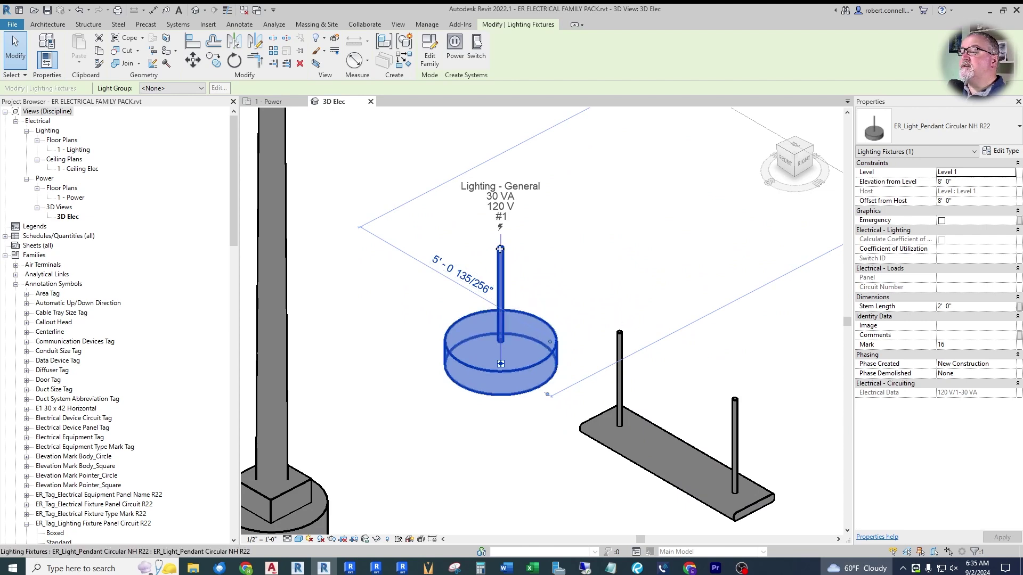
pyautogui.click(977, 307)
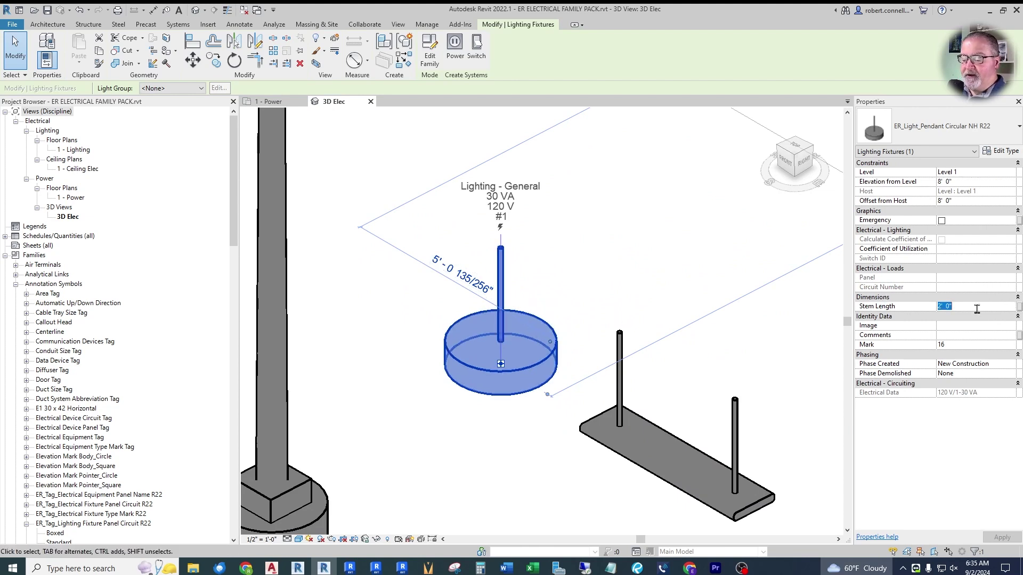
pyautogui.write('3')
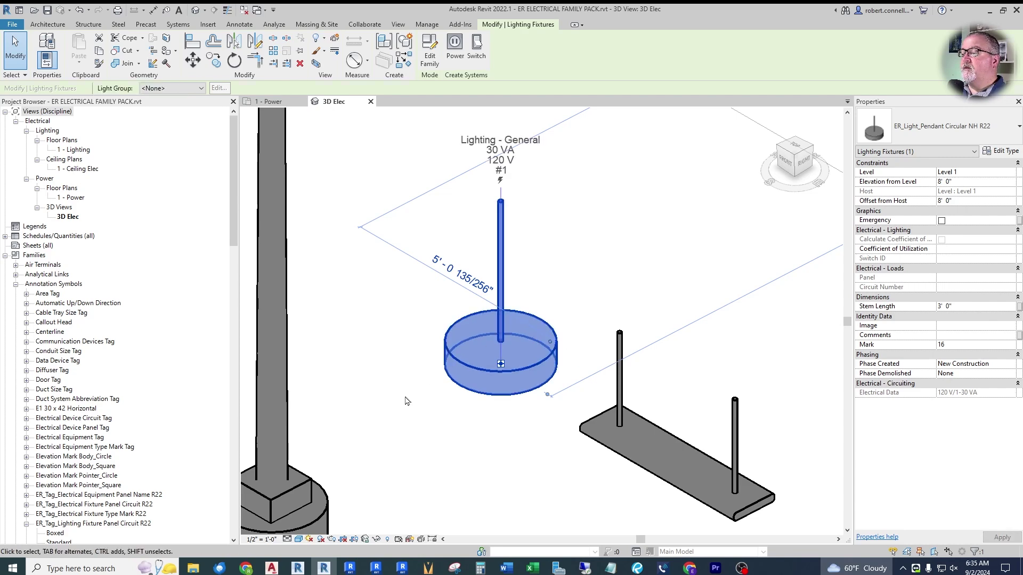
pyautogui.click(406, 401)
pyautogui.scroll(-3, 485, 270)
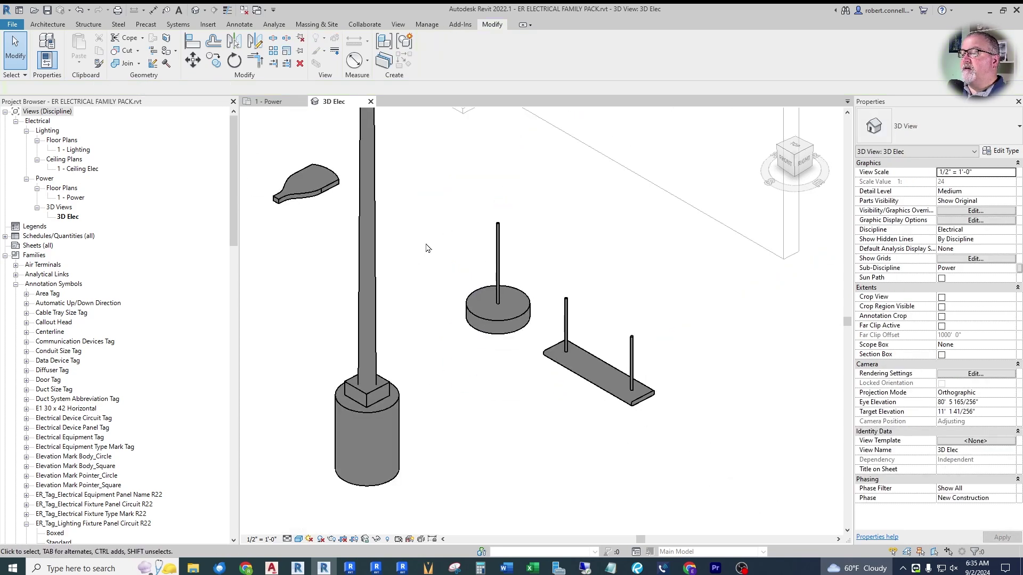
pyautogui.click(504, 314)
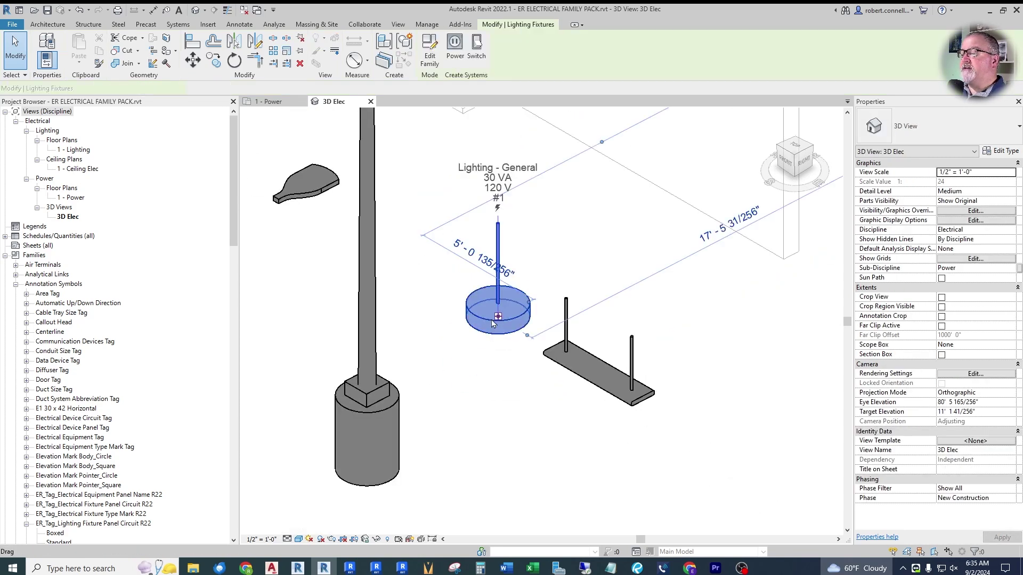
pyautogui.click(554, 336)
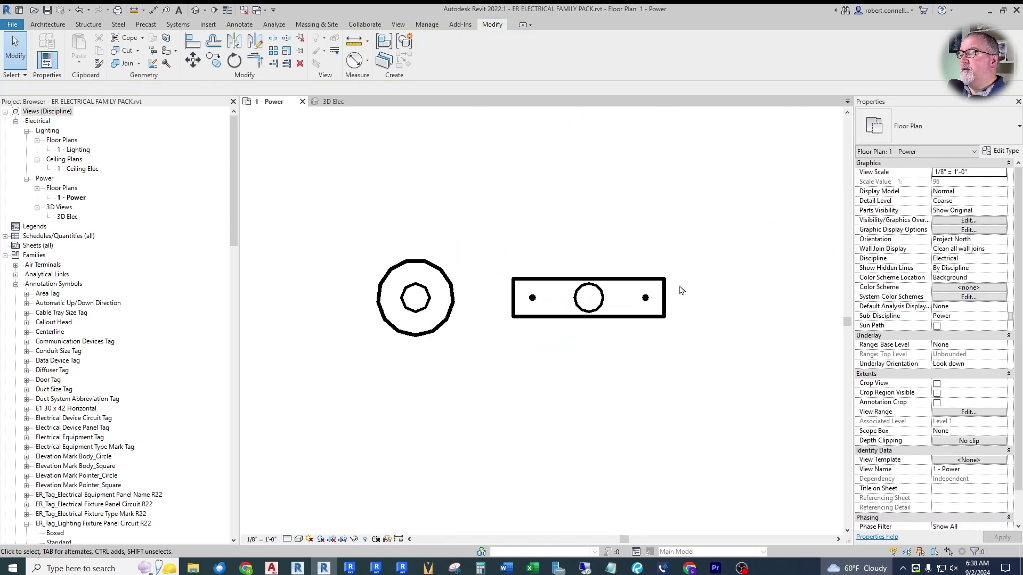
# Step: Zoom in on the linear pendant fixture in the 1 - Power plan
pyautogui.scroll(2, 616, 292)
pyautogui.scroll(-2, 613, 293)
pyautogui.scroll(2, 555, 311)
pyautogui.scroll(1, 555, 311)
pyautogui.click(521, 272)
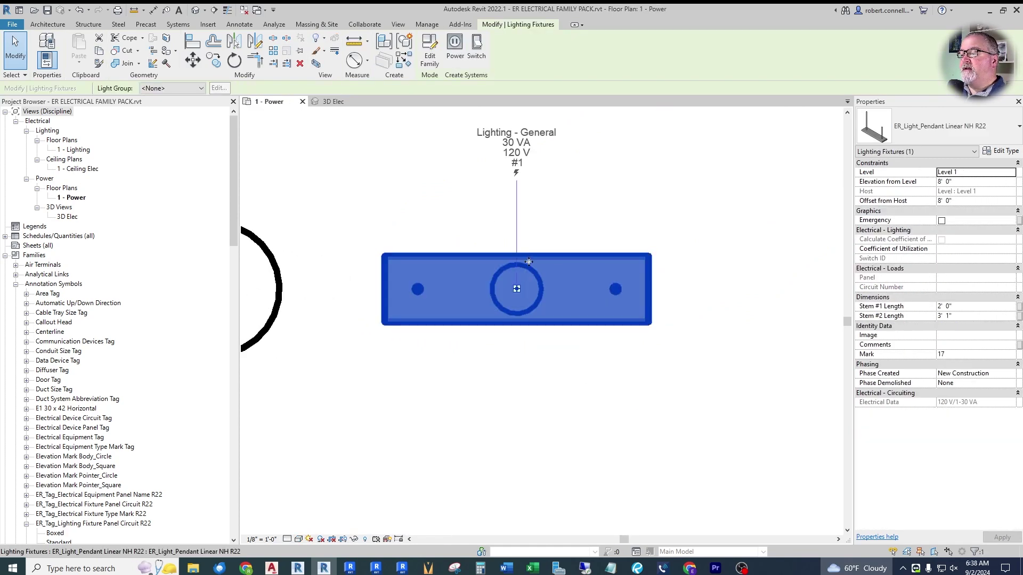
pyautogui.click(377, 142)
# Step: In the 3D Elec view, set the linear pendant's Stem #1 Length to 1' 0" and apply
pyautogui.click(330, 102)
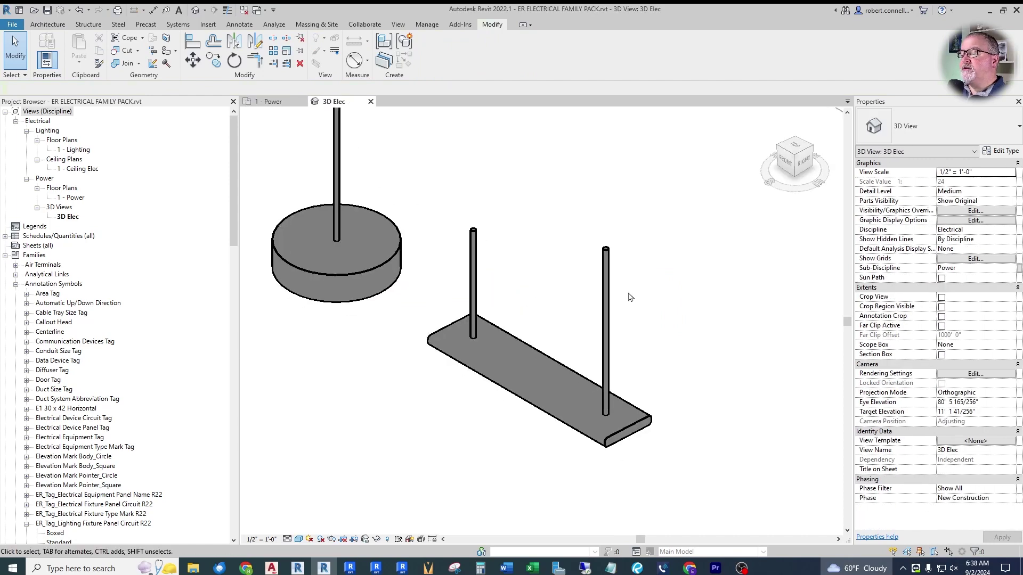
pyautogui.click(476, 288)
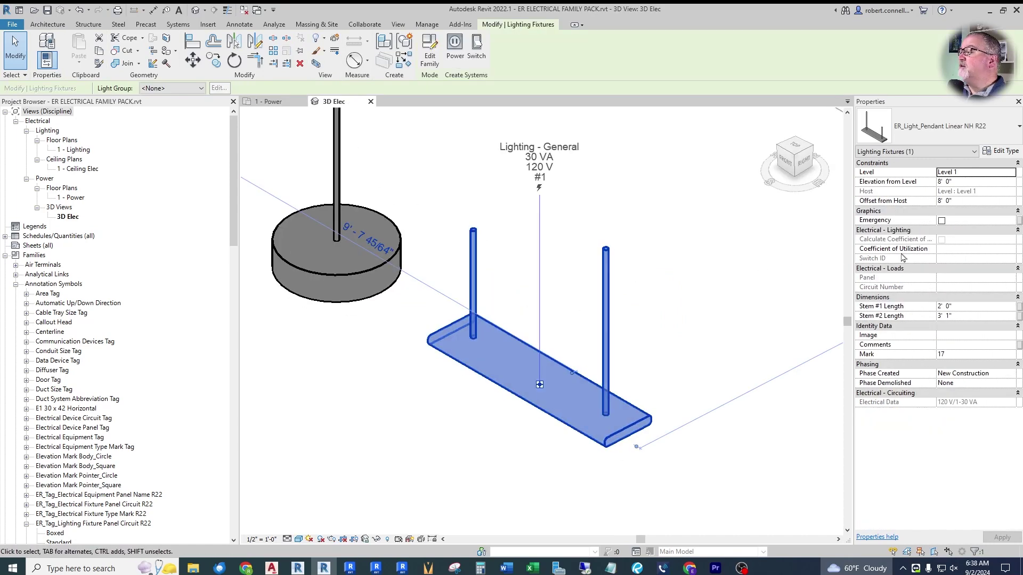
pyautogui.click(970, 306)
pyautogui.write('1')
pyautogui.press('Return')
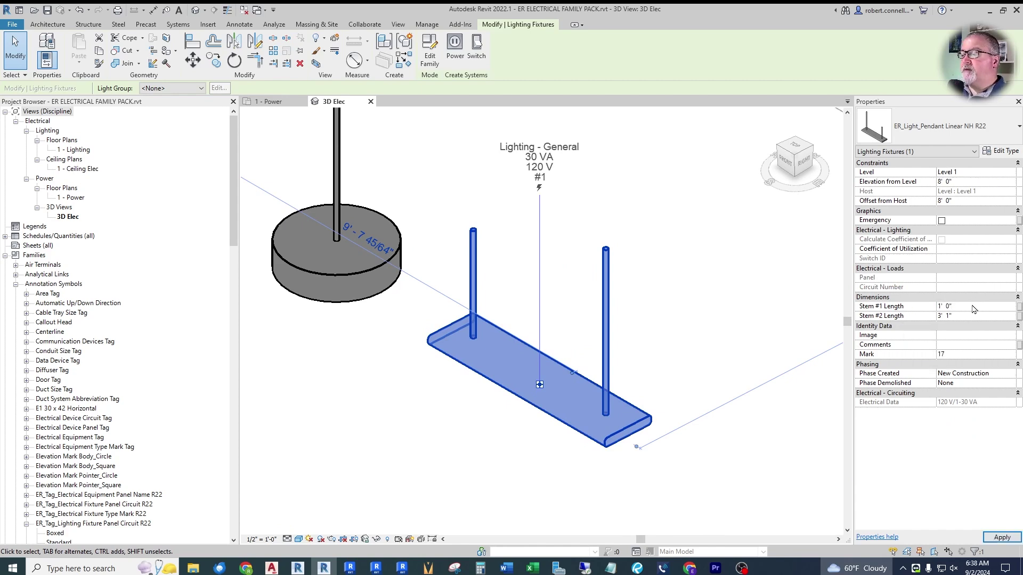
pyautogui.click(650, 349)
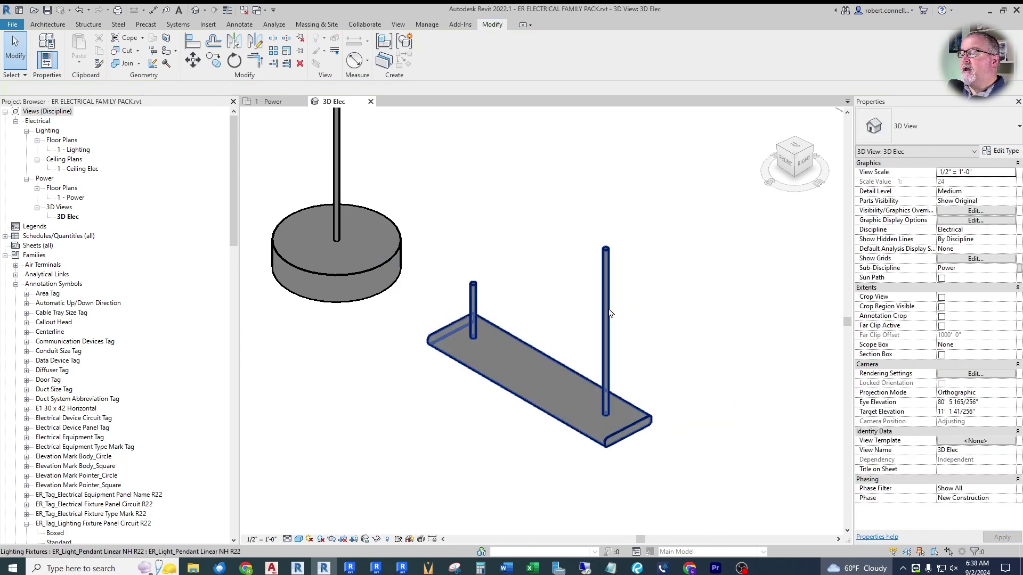
pyautogui.press('Escape')
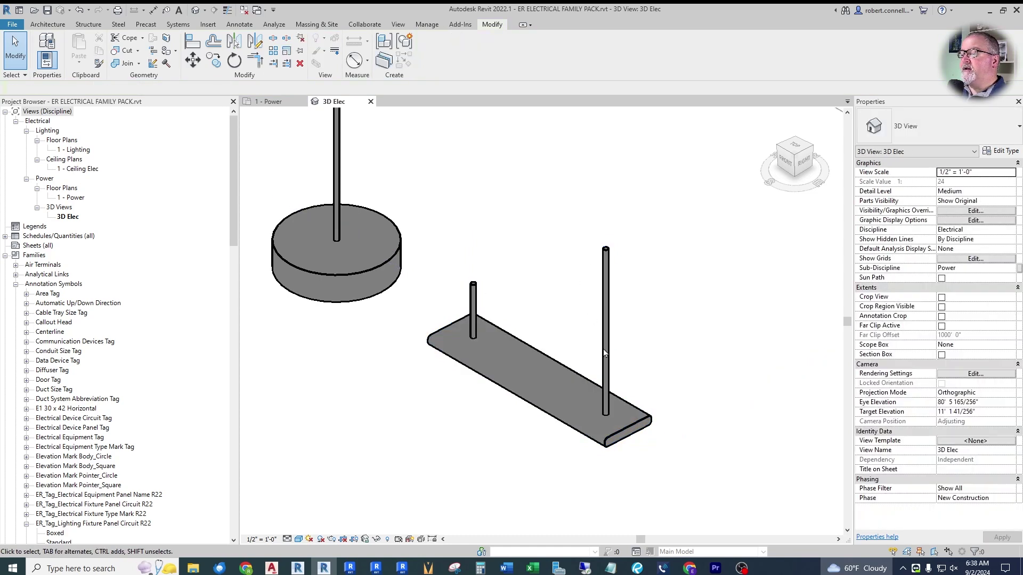
pyautogui.scroll(-3, 574, 333)
pyautogui.scroll(-5, 581, 344)
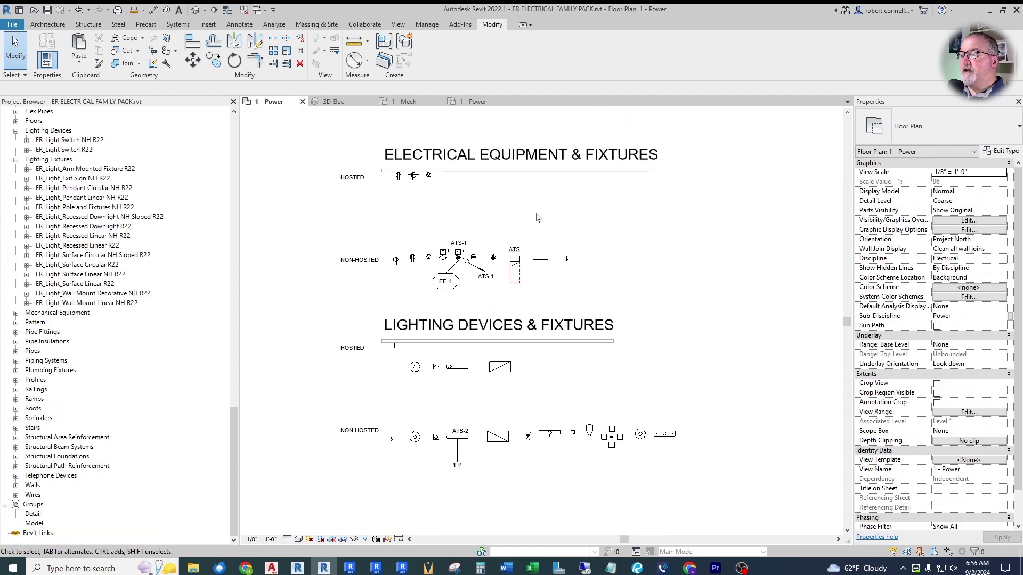
# Step: Window-select the 43-element legend and paste it Aligned to Current View in Project4's 1 - Power plan
pyautogui.scroll(-1, 538, 217)
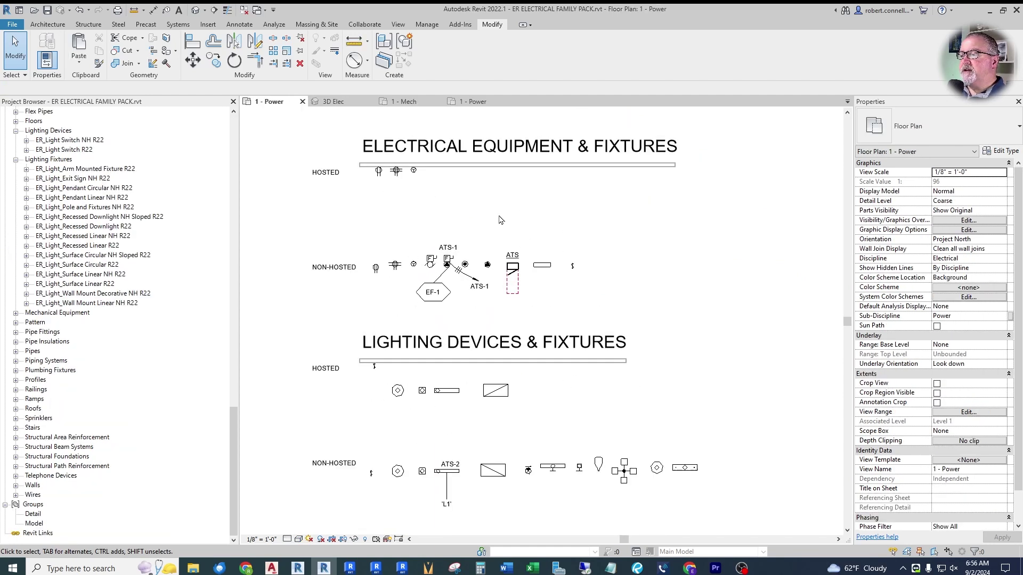
pyautogui.scroll(-1, 494, 246)
pyautogui.moveTo(327, 149)
pyautogui.mouseDown()
pyautogui.moveTo(382, 183)
pyautogui.moveTo(700, 451)
pyautogui.mouseUp()
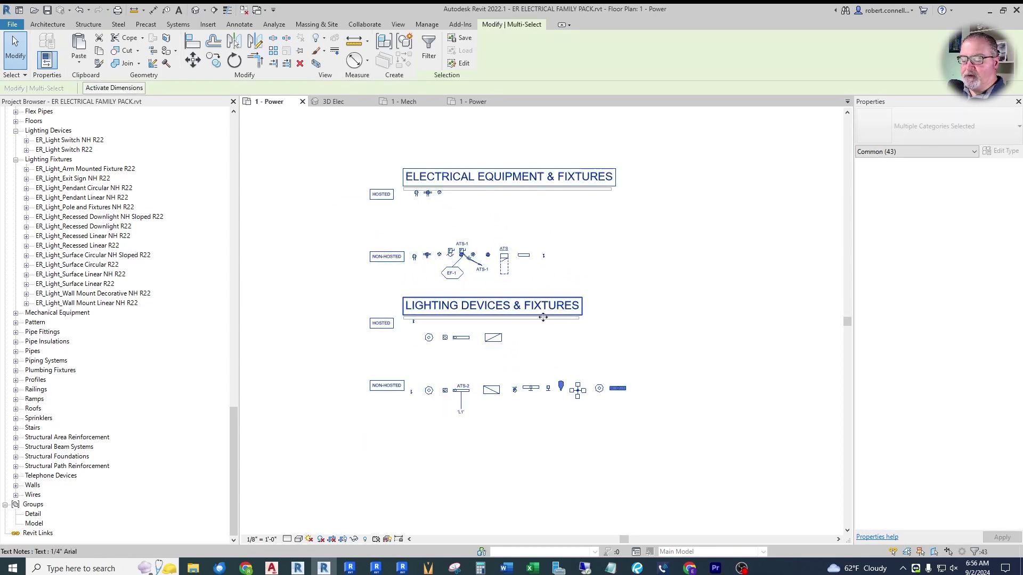
pyautogui.click(475, 102)
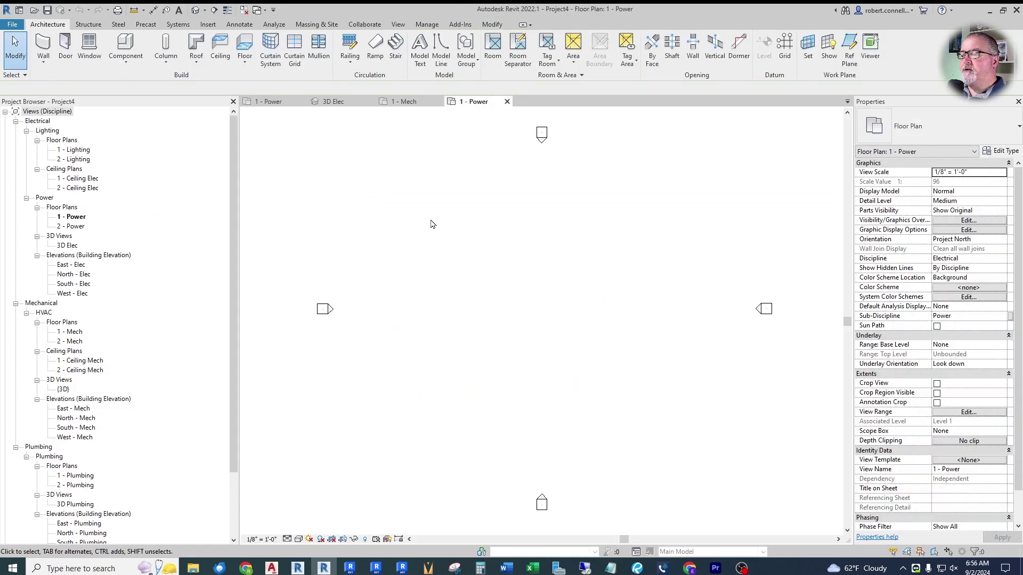
pyautogui.click(491, 25)
pyautogui.click(79, 62)
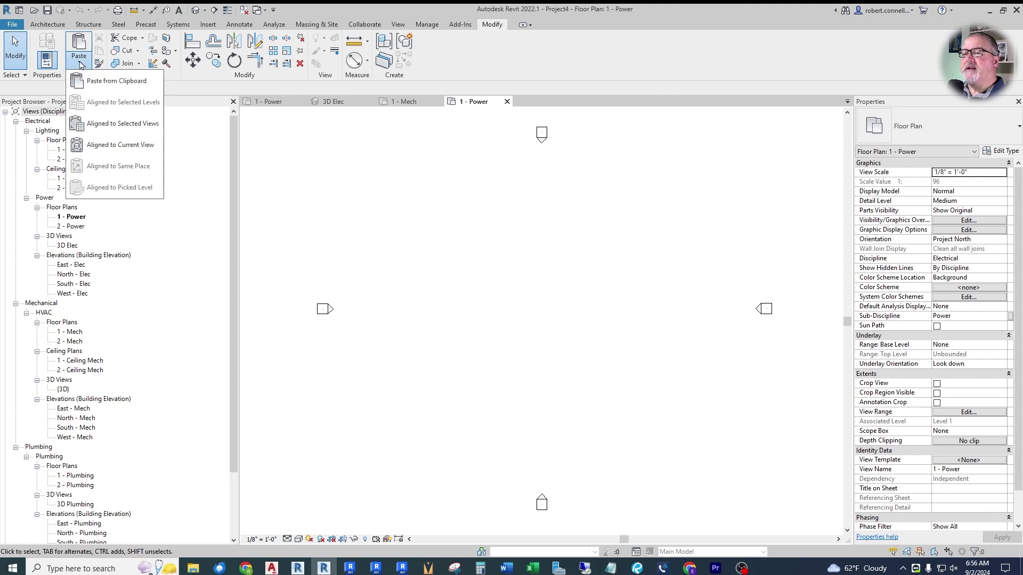
pyautogui.click(128, 148)
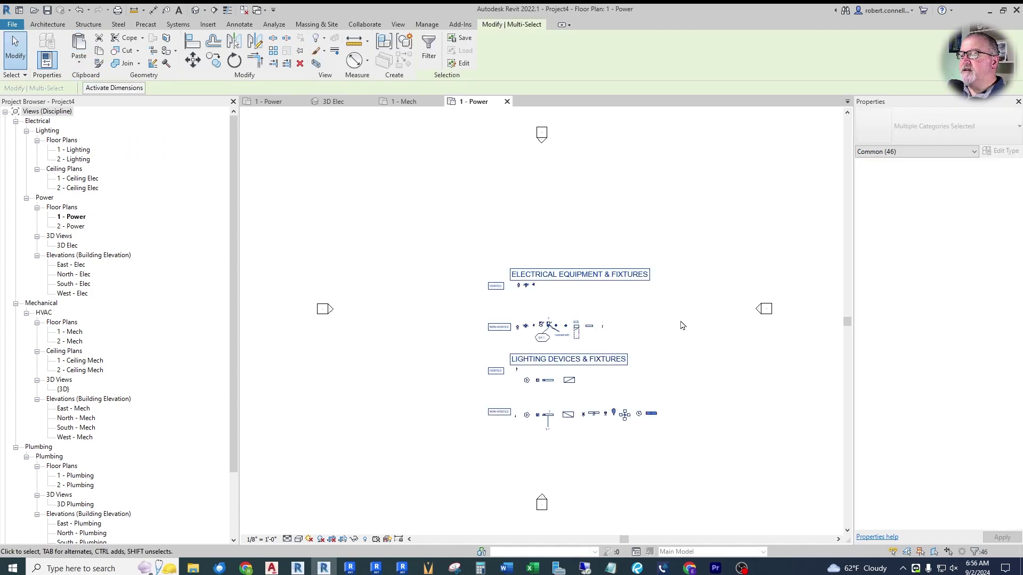
pyautogui.click(258, 297)
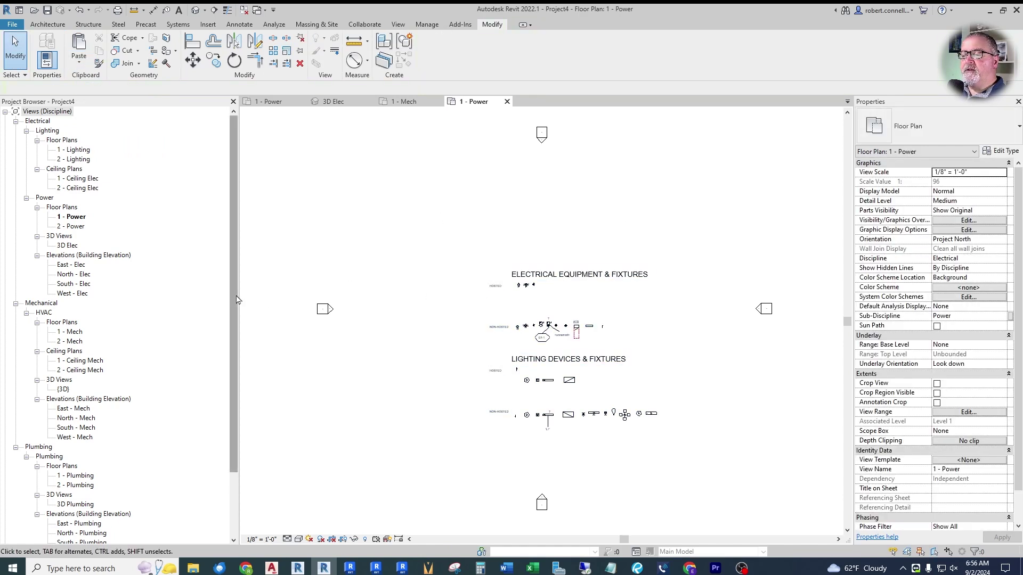
# Step: Expand Families, then Electrical Equipment, Electrical Fixtures, Lighting Devices and Lighting Fixtures in the browser
pyautogui.scroll(-3, 204, 416)
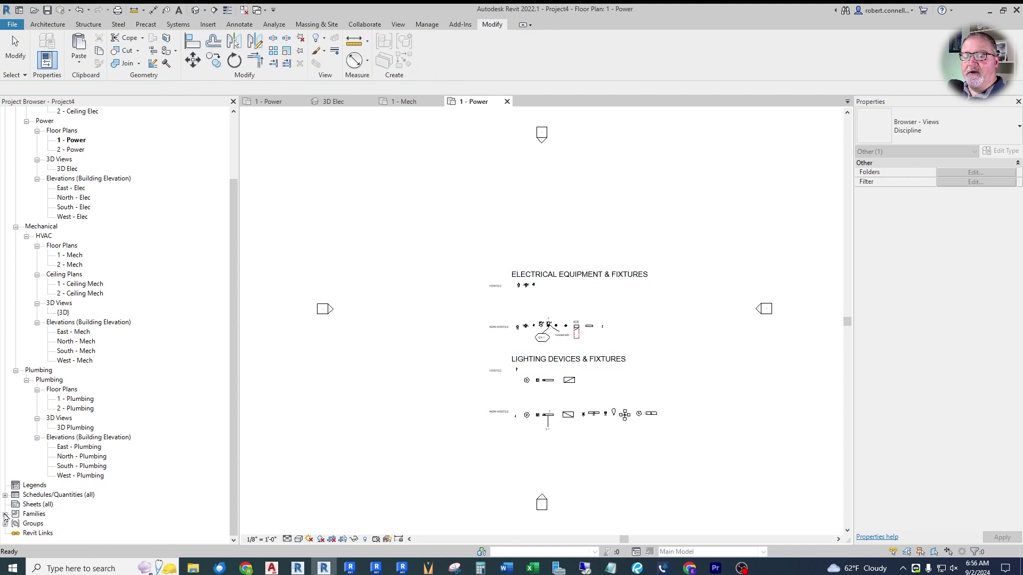
pyautogui.click(5, 514)
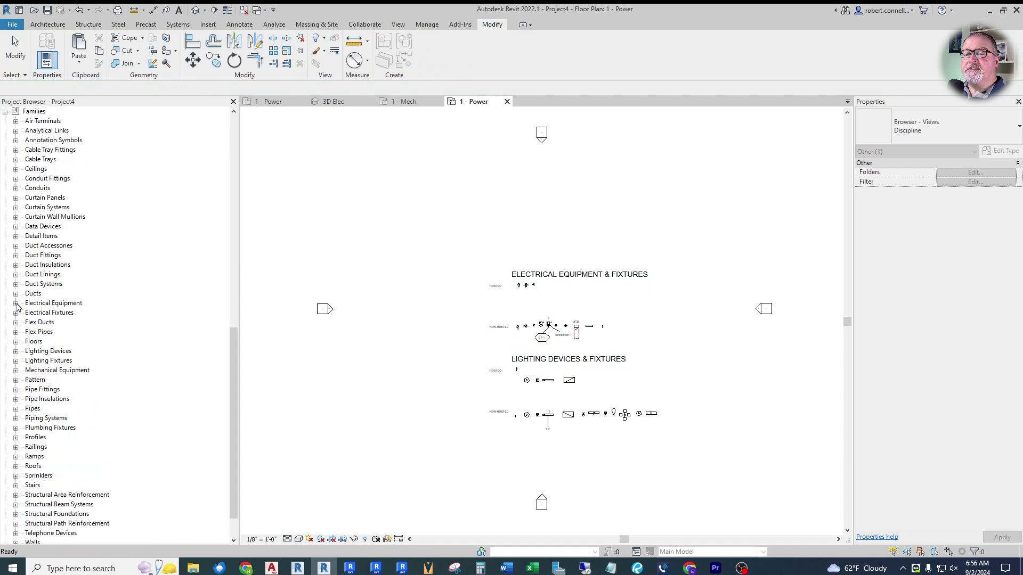
pyautogui.click(16, 304)
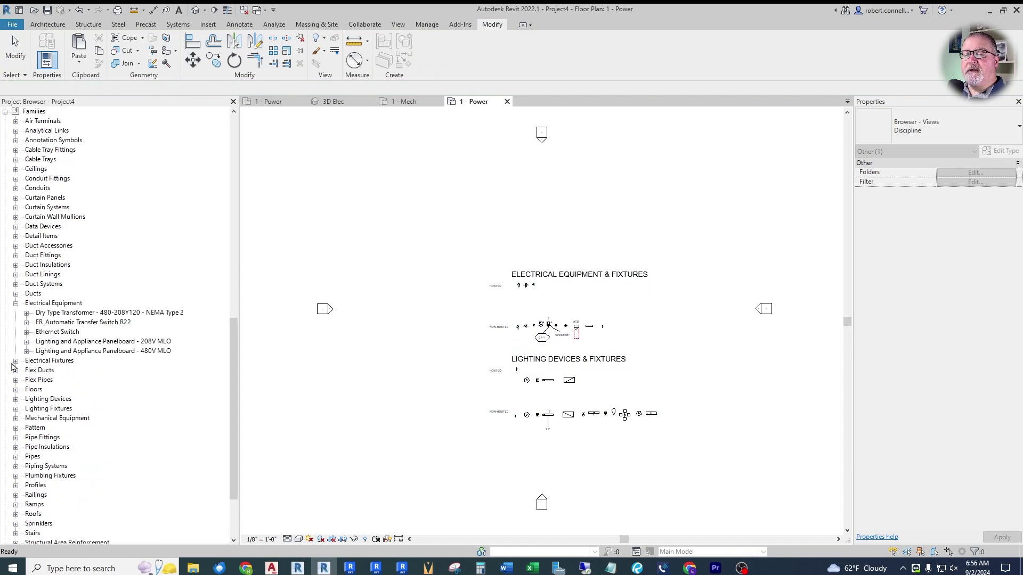
pyautogui.click(16, 361)
pyautogui.scroll(-2, 92, 387)
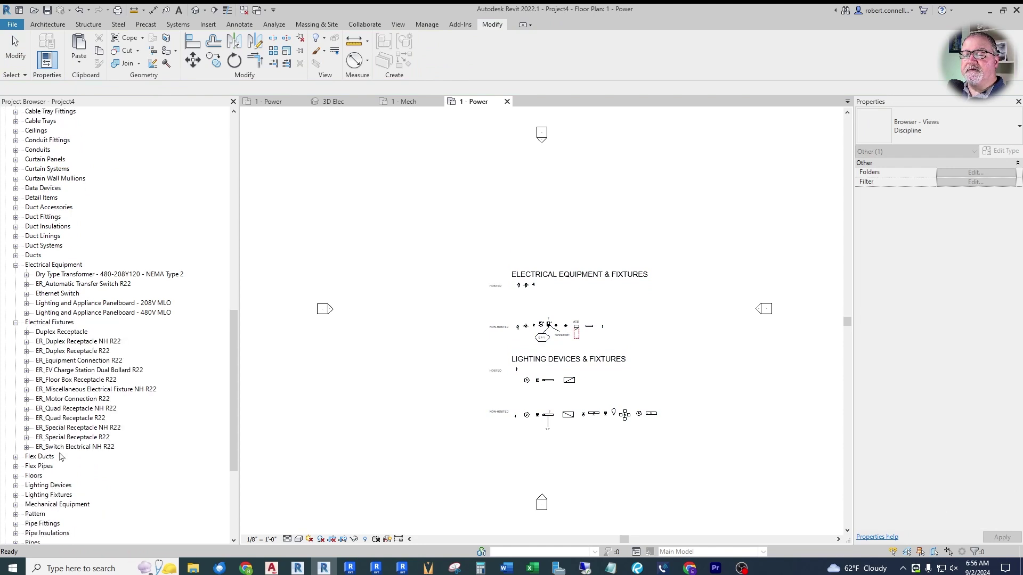
pyautogui.scroll(-4, 107, 391)
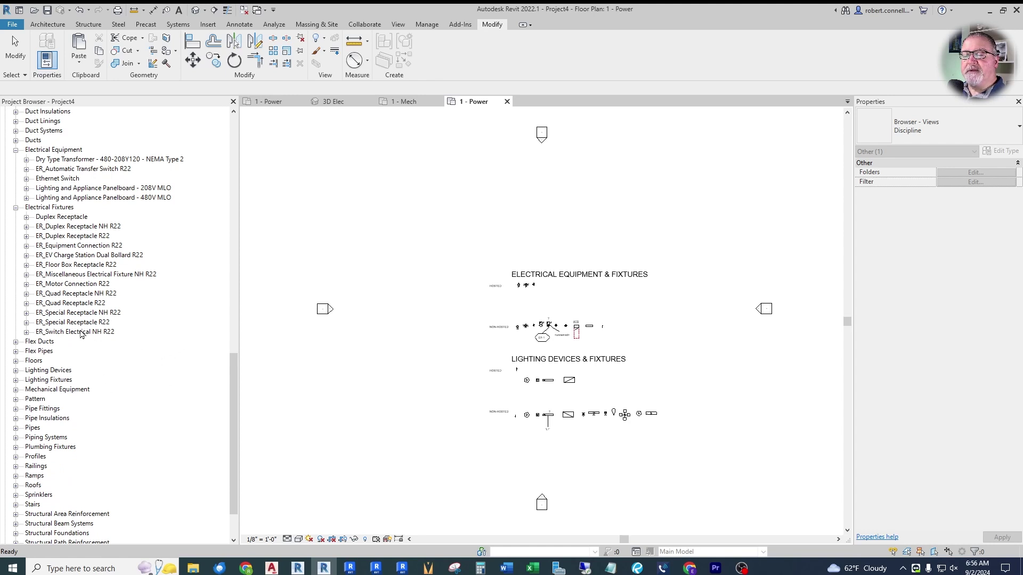
pyautogui.click(15, 371)
pyautogui.scroll(-1, 128, 381)
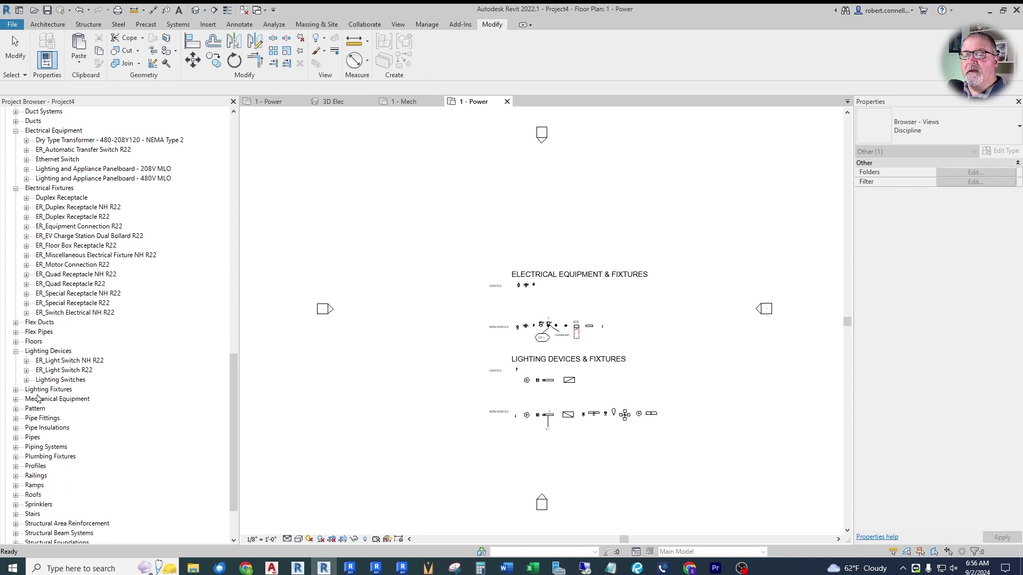
pyautogui.click(15, 390)
pyautogui.scroll(-1, 163, 378)
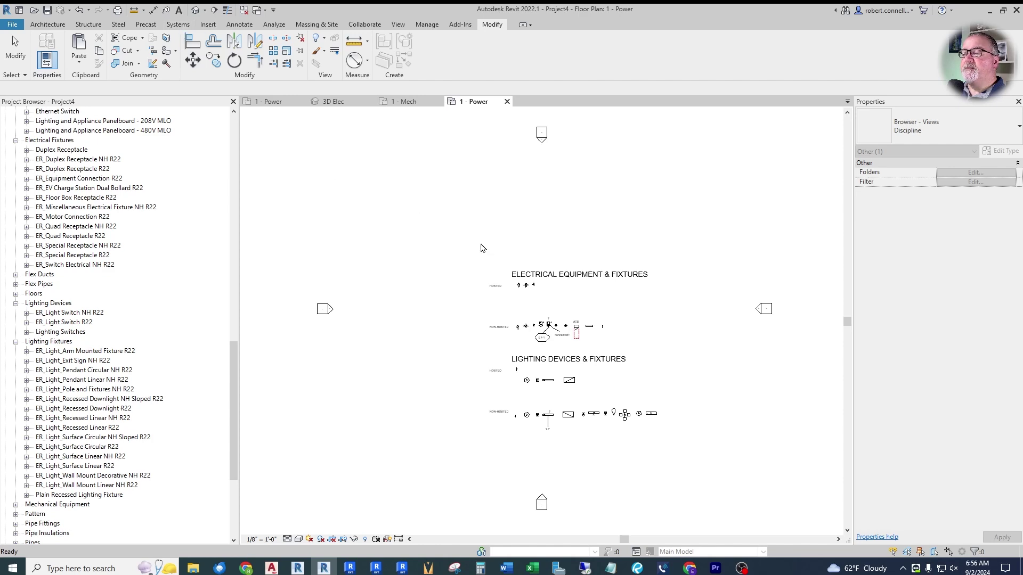
pyautogui.scroll(5, 544, 322)
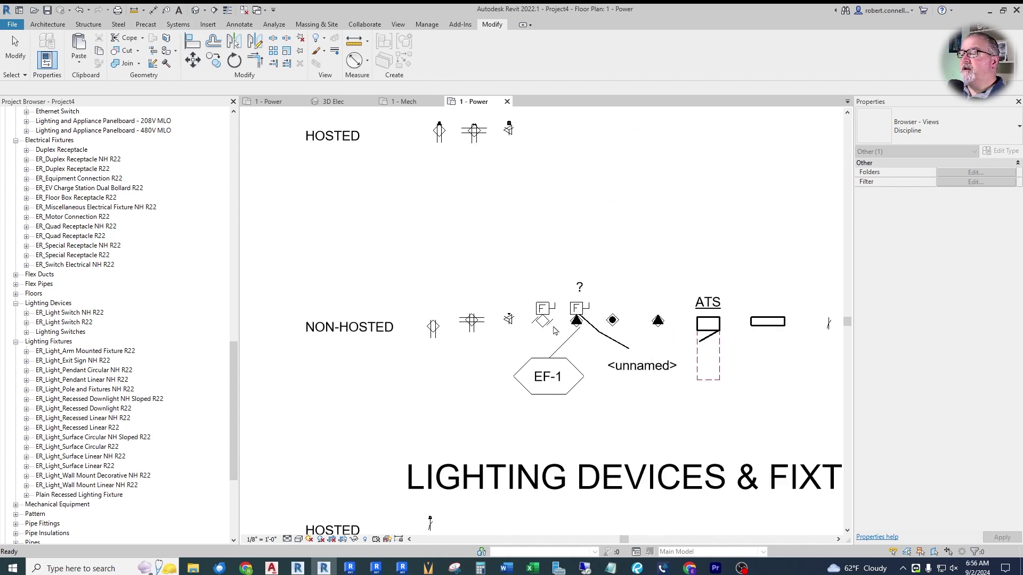
pyautogui.rightClick(547, 321)
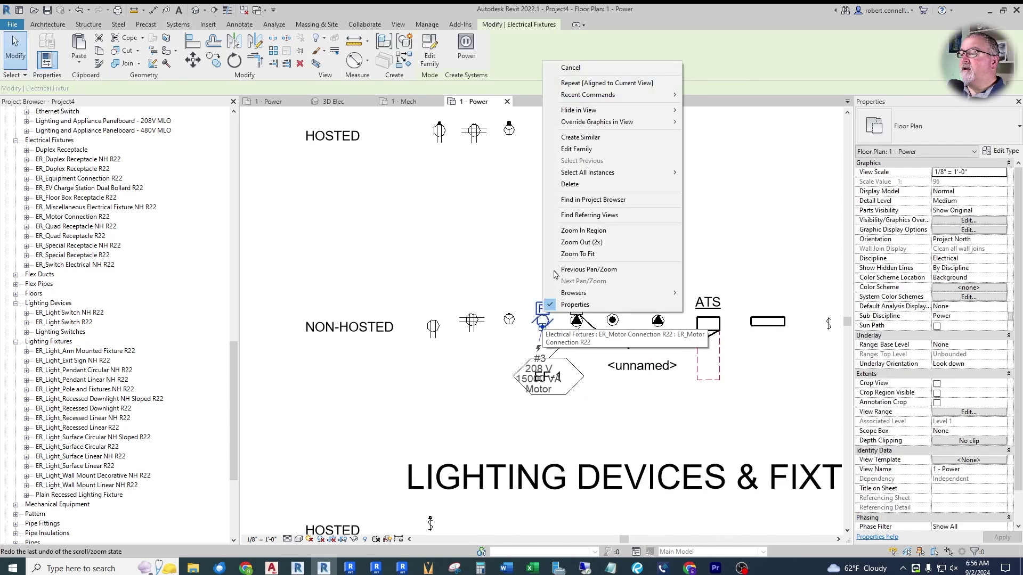
pyautogui.click(581, 138)
pyautogui.scroll(-3, 511, 283)
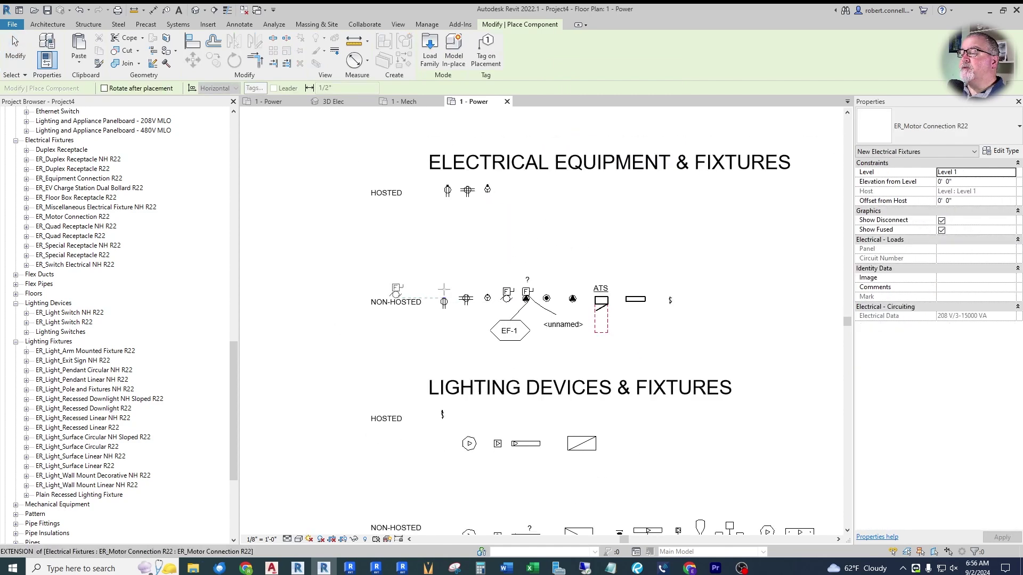
pyautogui.scroll(3, 501, 308)
pyautogui.press('Escape')
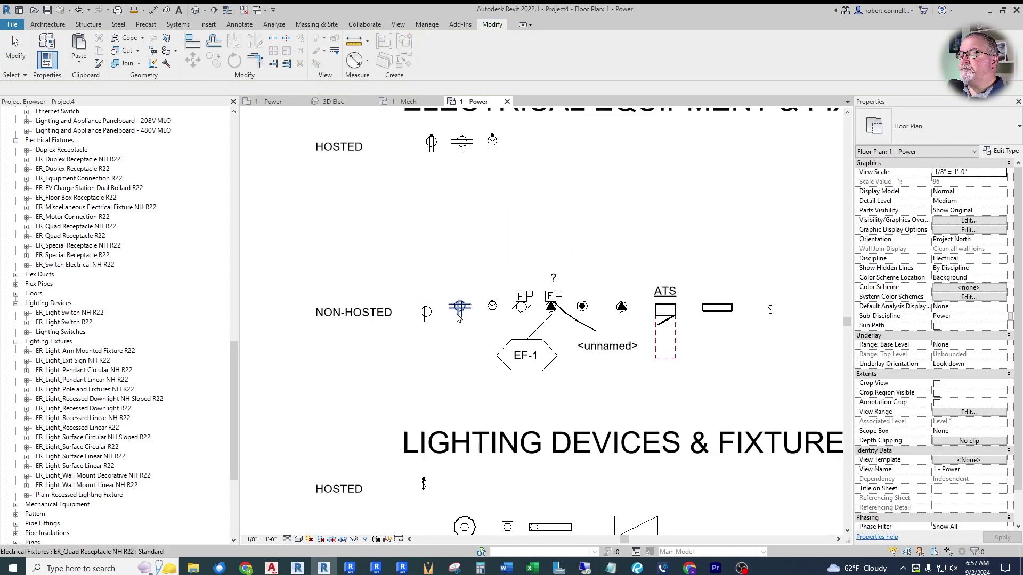
pyautogui.scroll(-4, 457, 318)
pyautogui.scroll(-3, 457, 318)
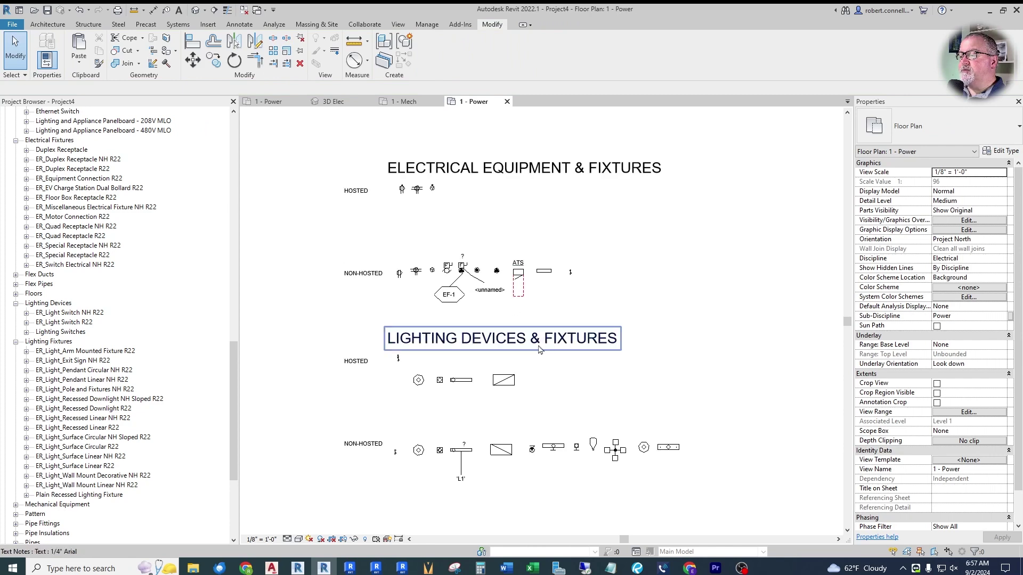